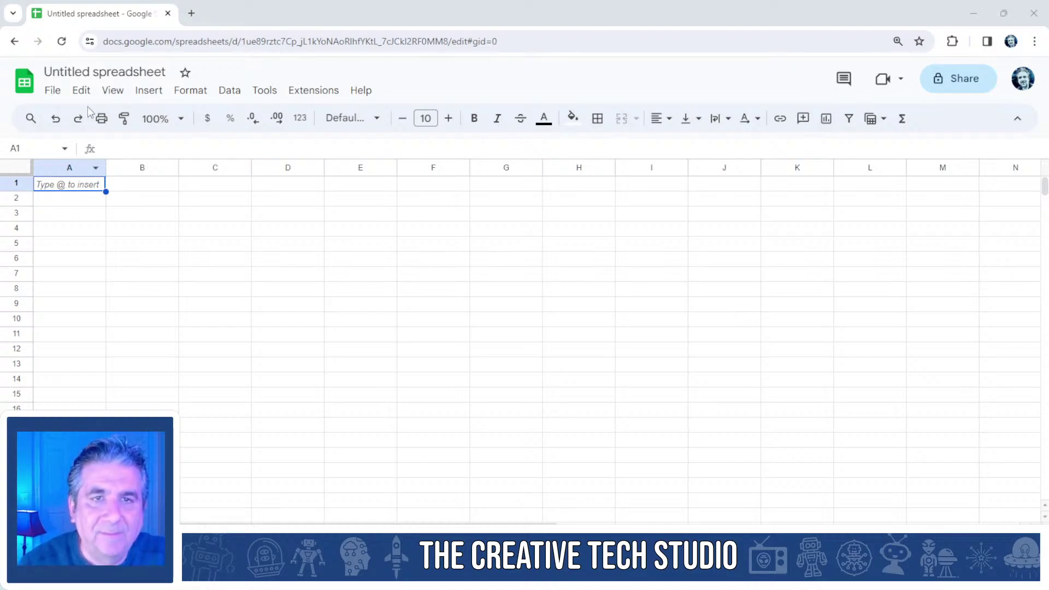
Rename the untitled spreadsheet to "2024 To Do List".
left_click(79, 73)
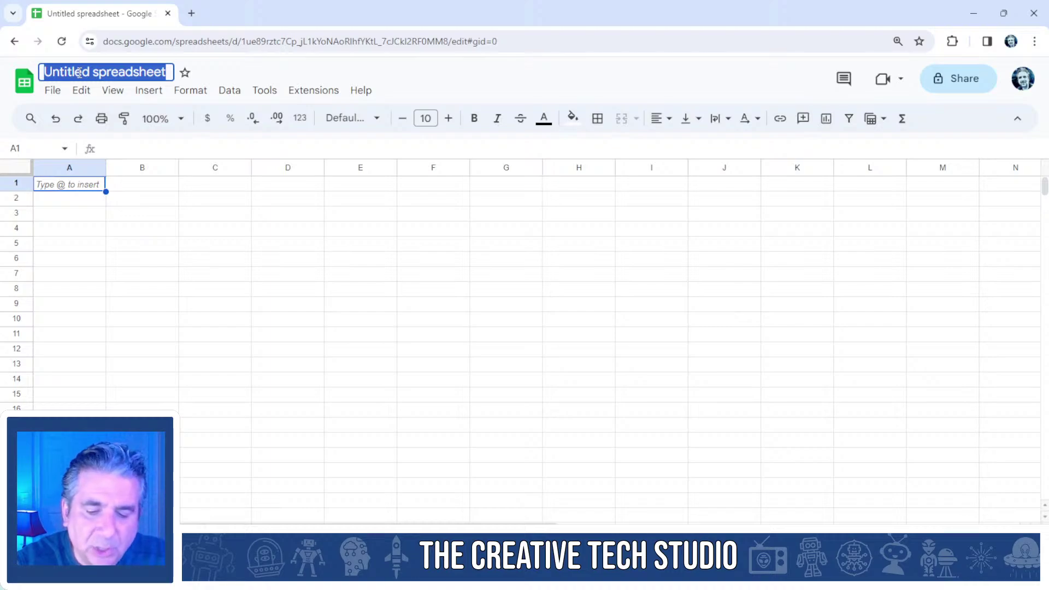
type("2024")
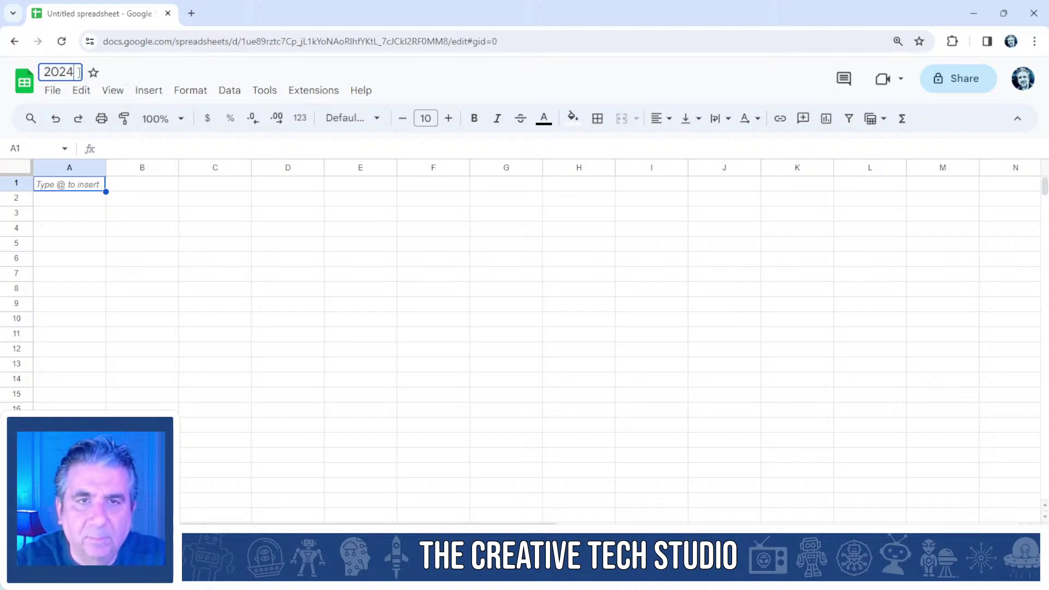
type(" To Do List")
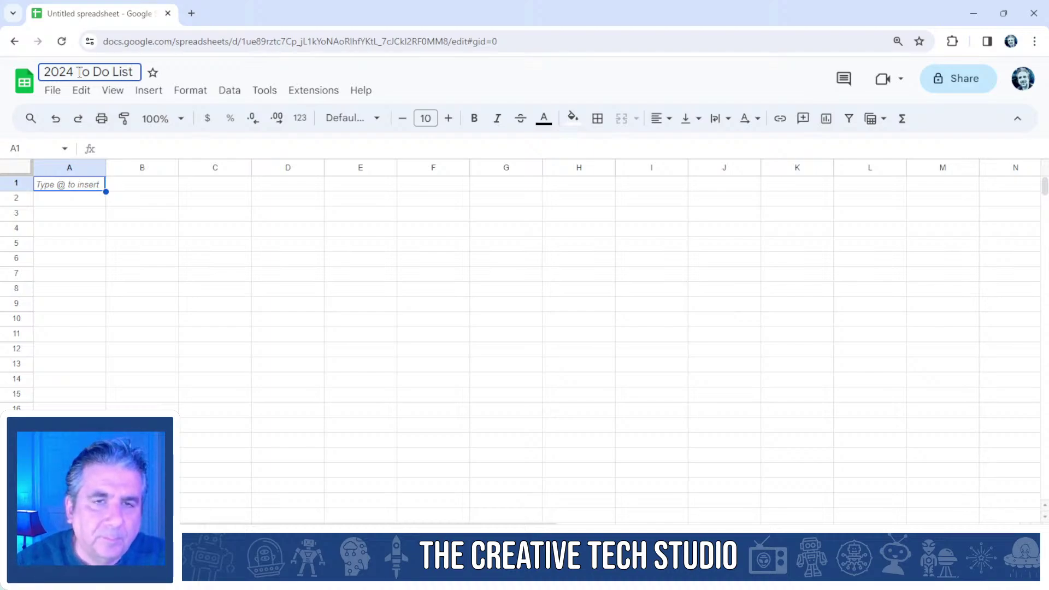
left_click(89, 216)
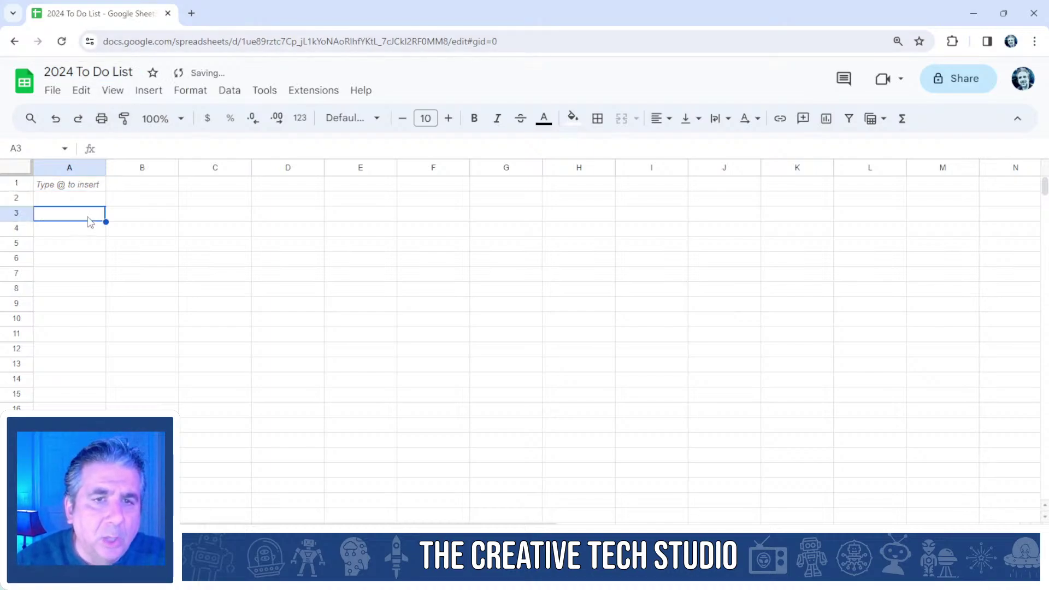
Enter the column headers "Date of Poject" in A1 and "Name of Project" in B1.
left_click(72, 188)
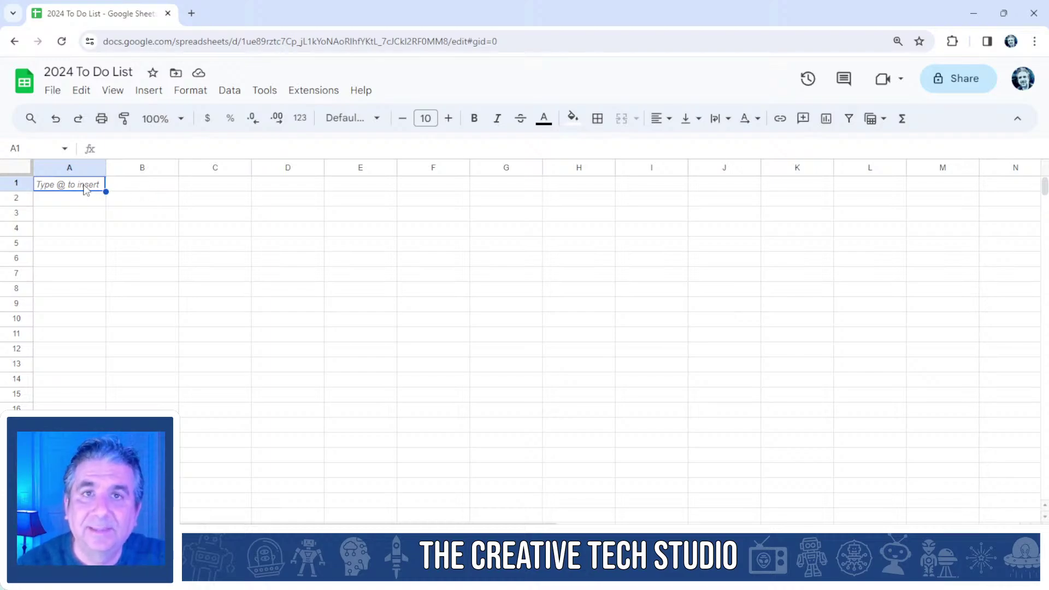
type("Da")
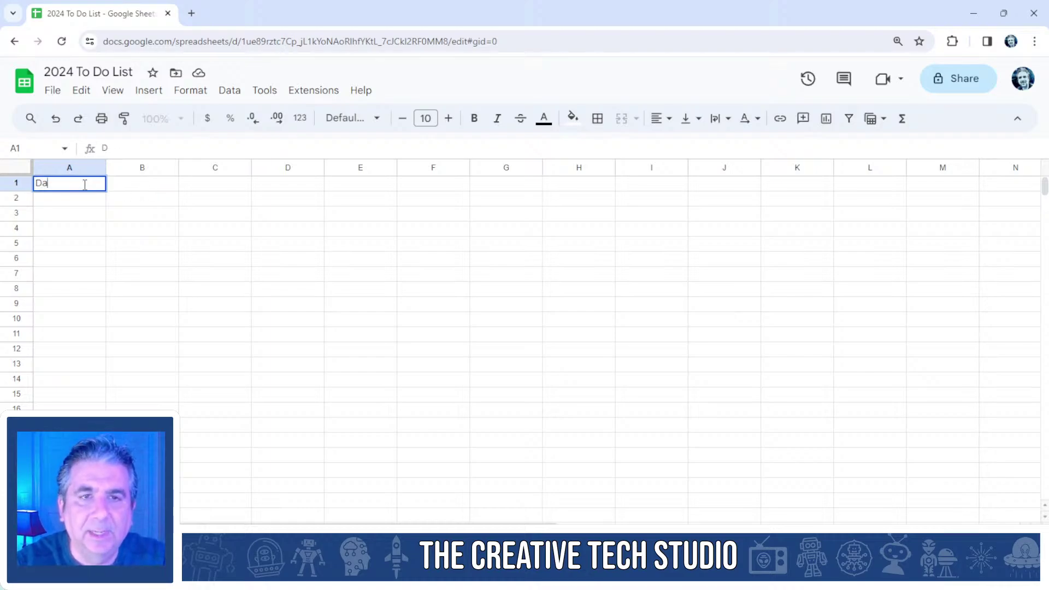
type("te of ")
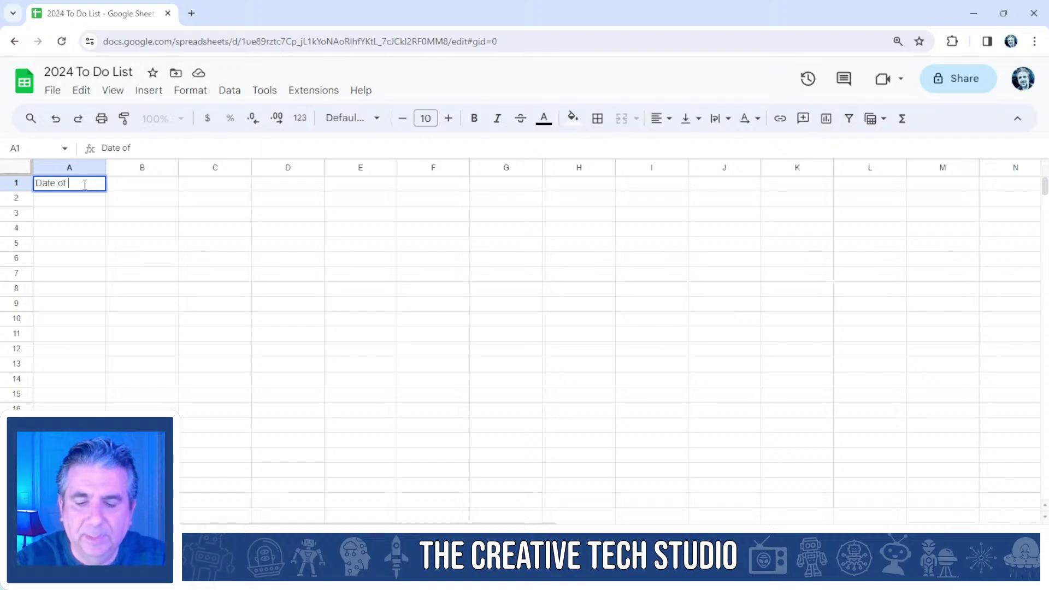
type("Poject")
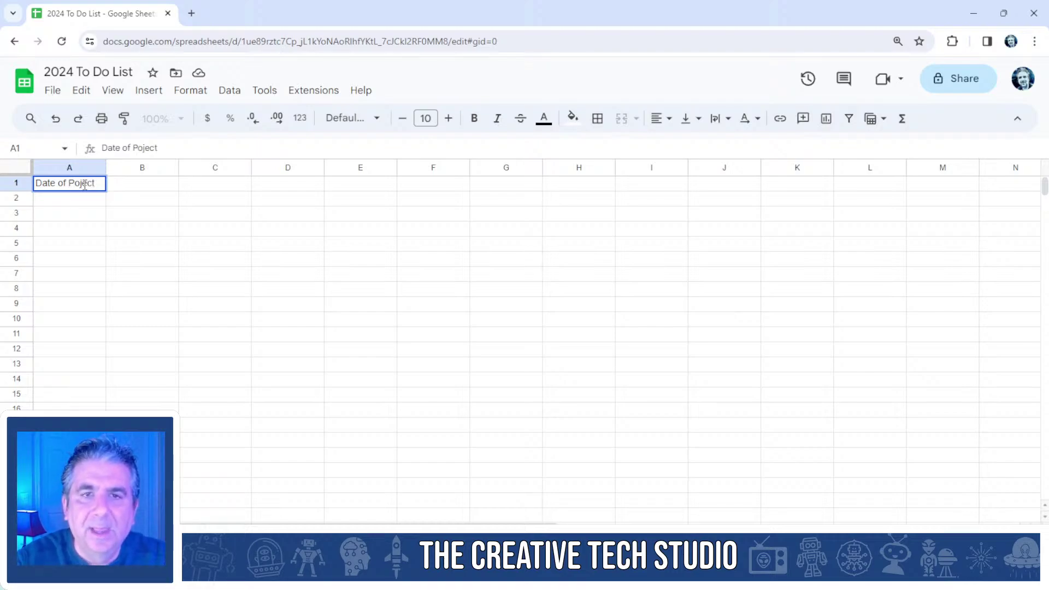
key("Tab")
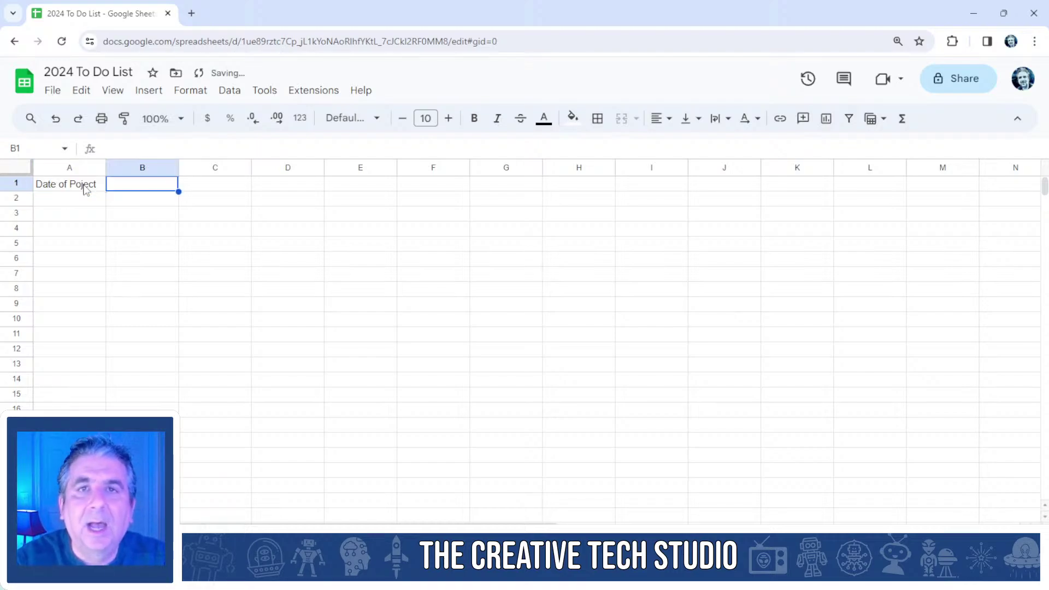
type("Na")
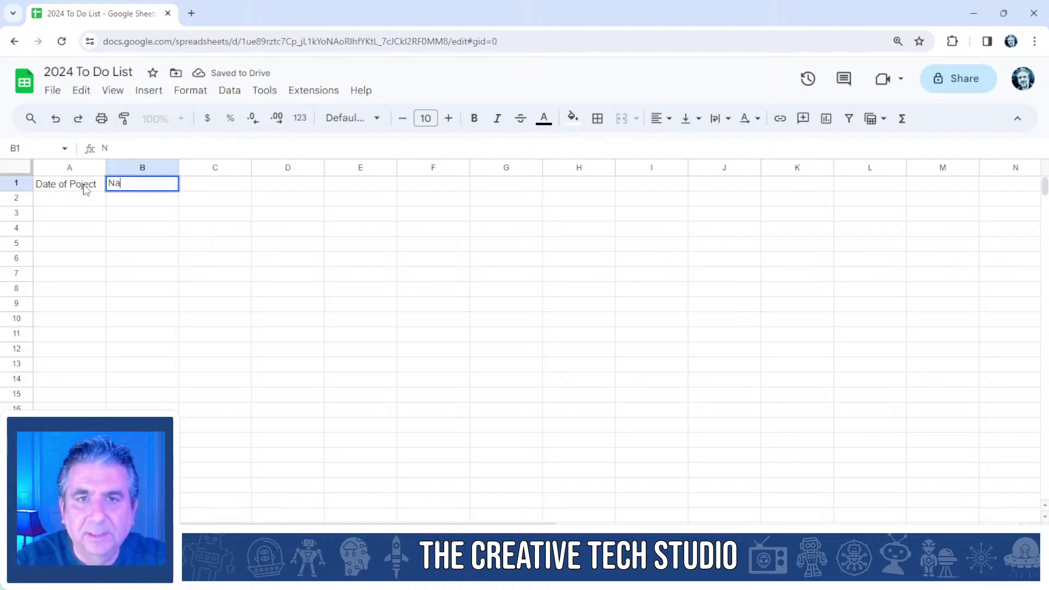
type("me of Project")
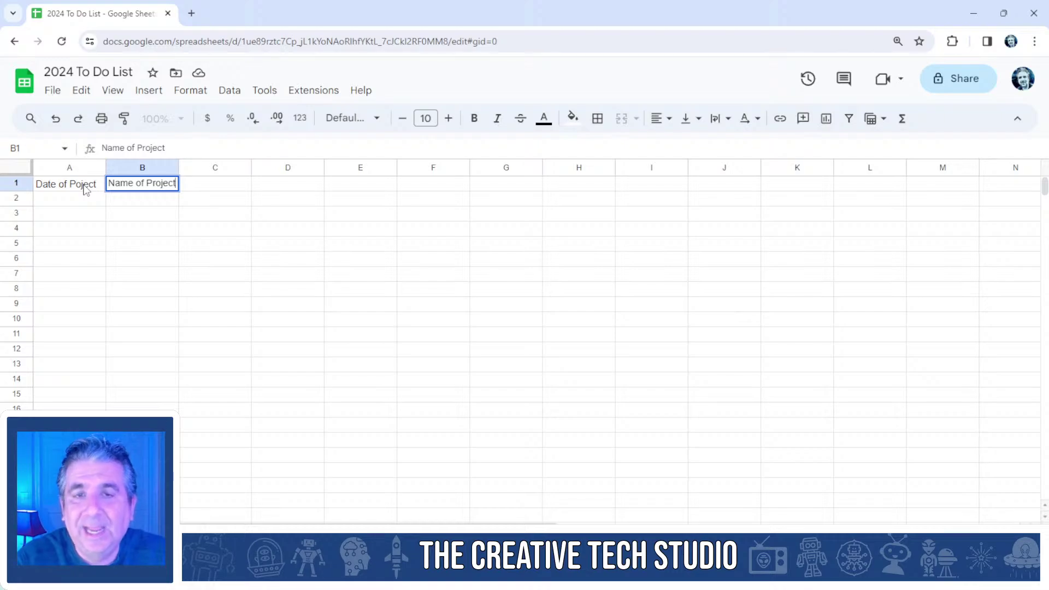
key("Tab")
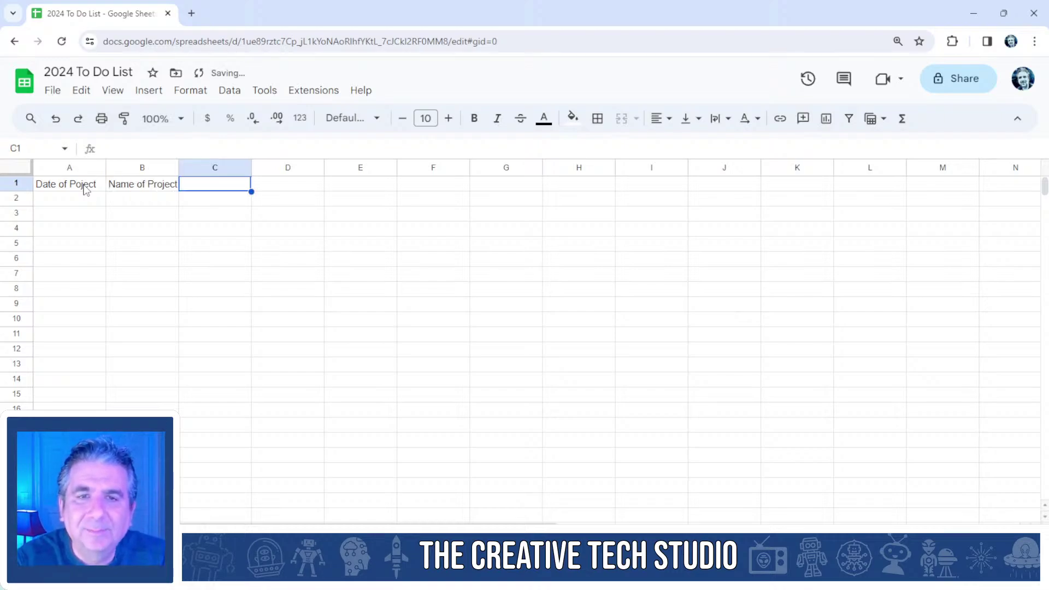
Add the headers "Description" in C1 and "Priority" in D1.
type("Descr")
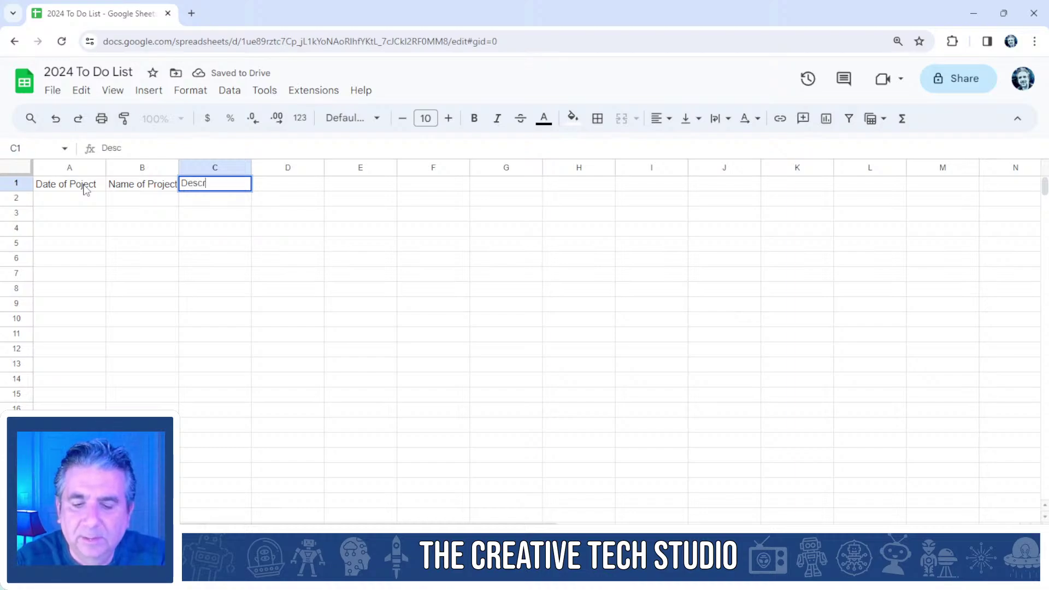
type("iptio")
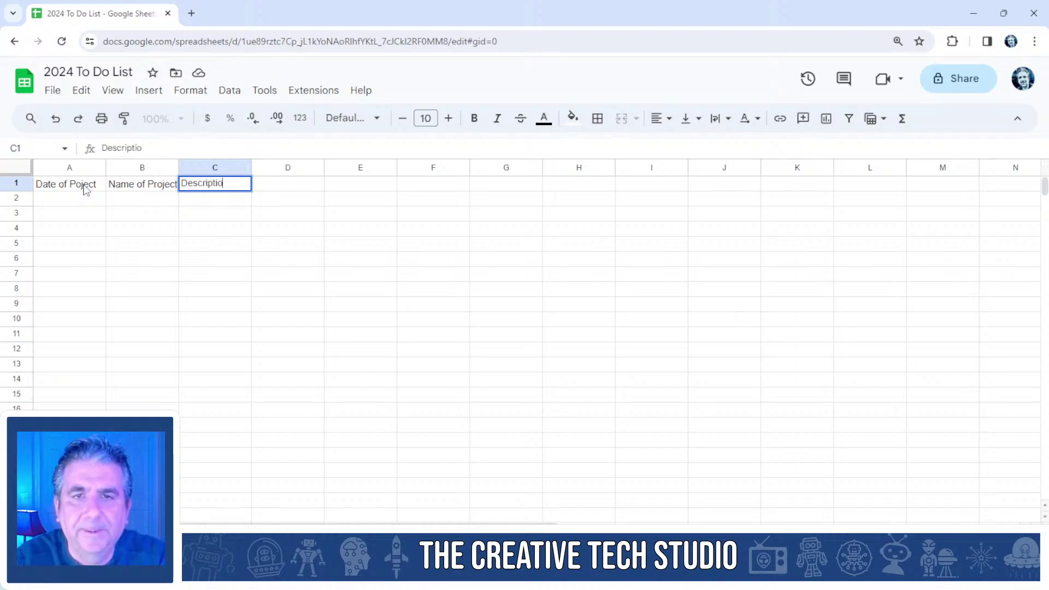
type("n")
key("Tab")
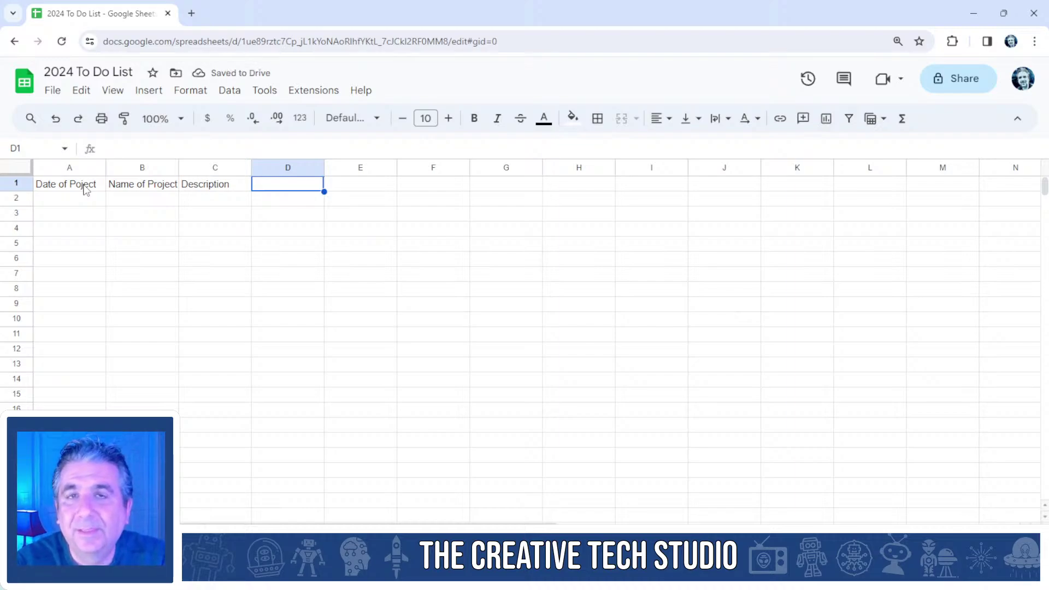
type("Pr")
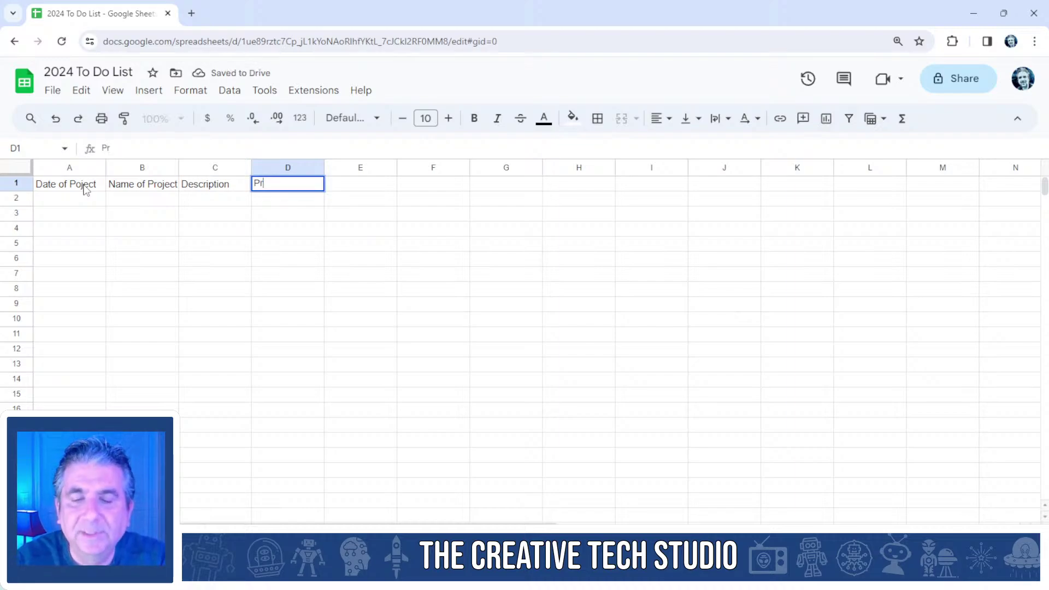
type("iority")
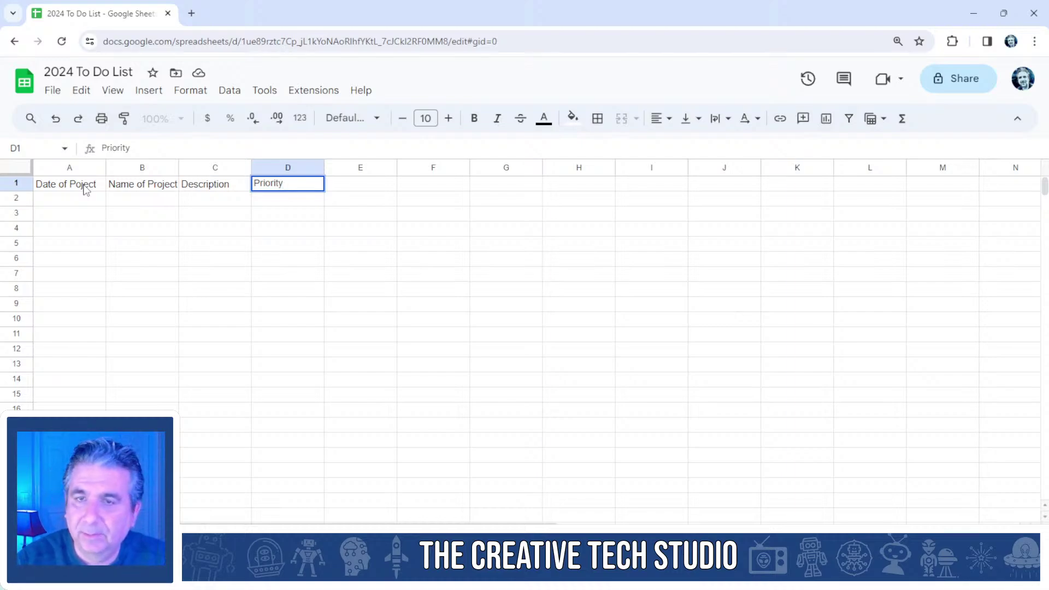
key("Tab")
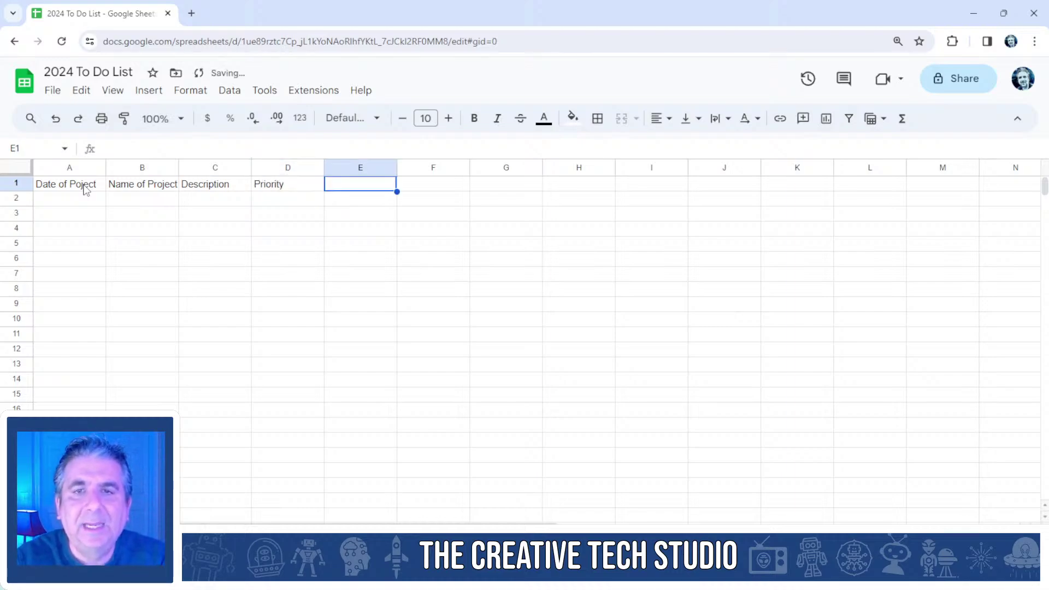
Add the headers "Status" in E1 and "Competion Date" in F1.
type("Status")
key("Tab")
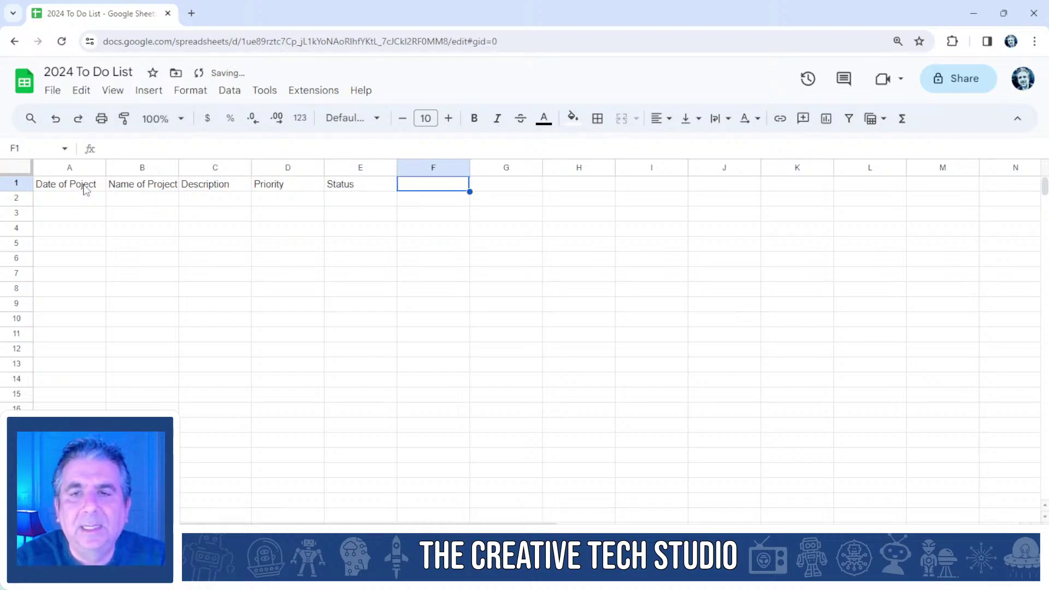
type("Competon")
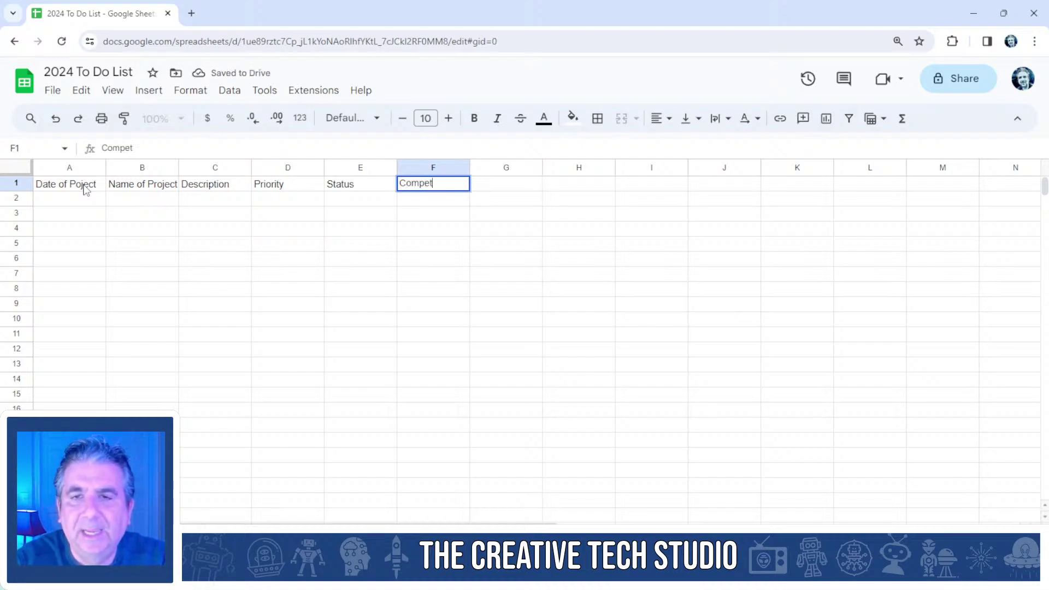
key("BackSpace")
key("BackSpace")
type("ion Date")
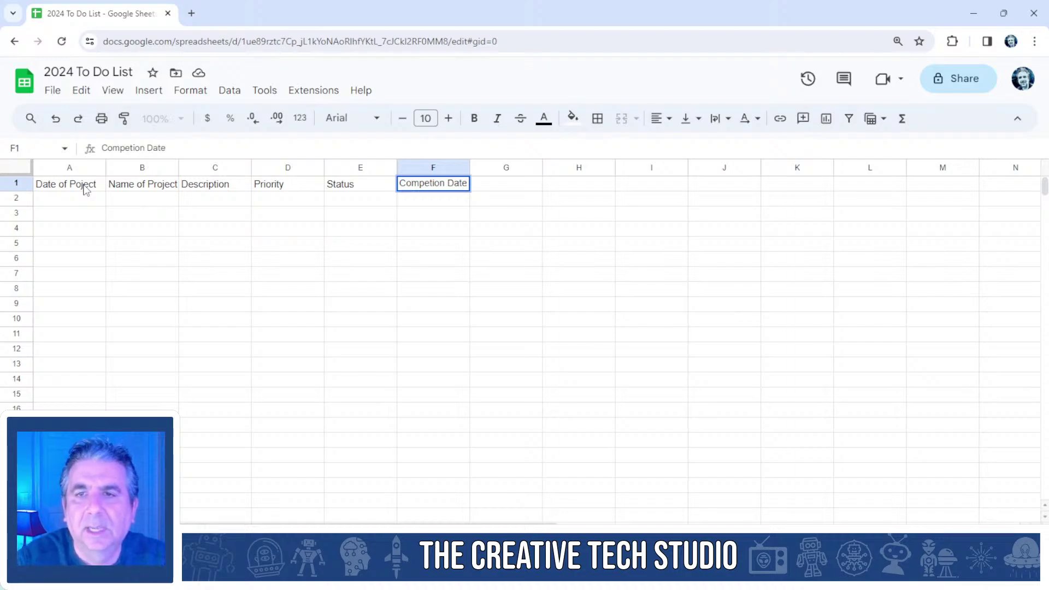
key("Tab")
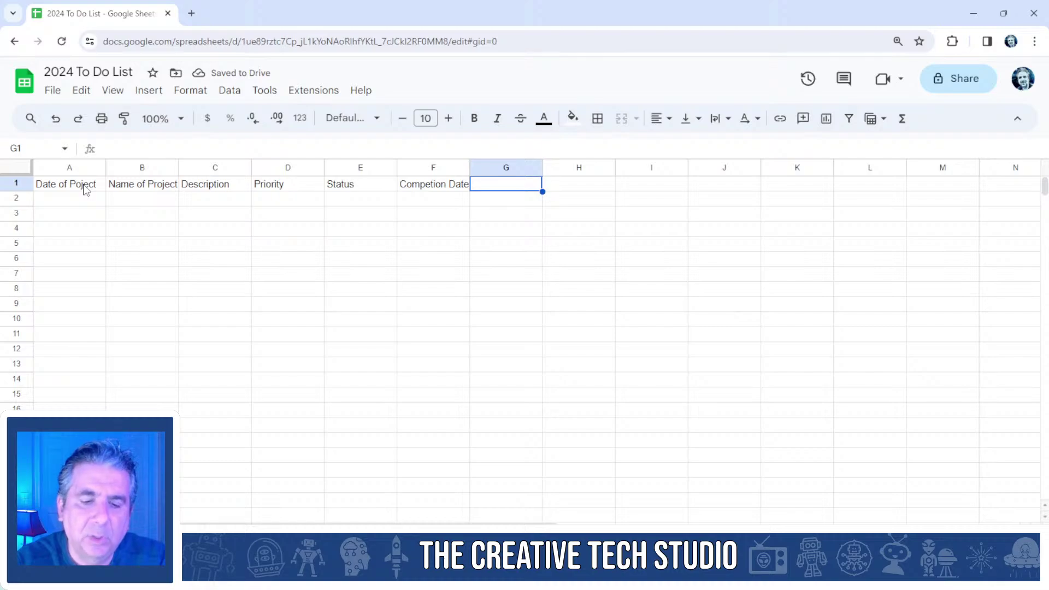
Add the headers "Days to Complete" in G1 and "Assigned To" in H1, widening column G to fit its header.
type("Days ")
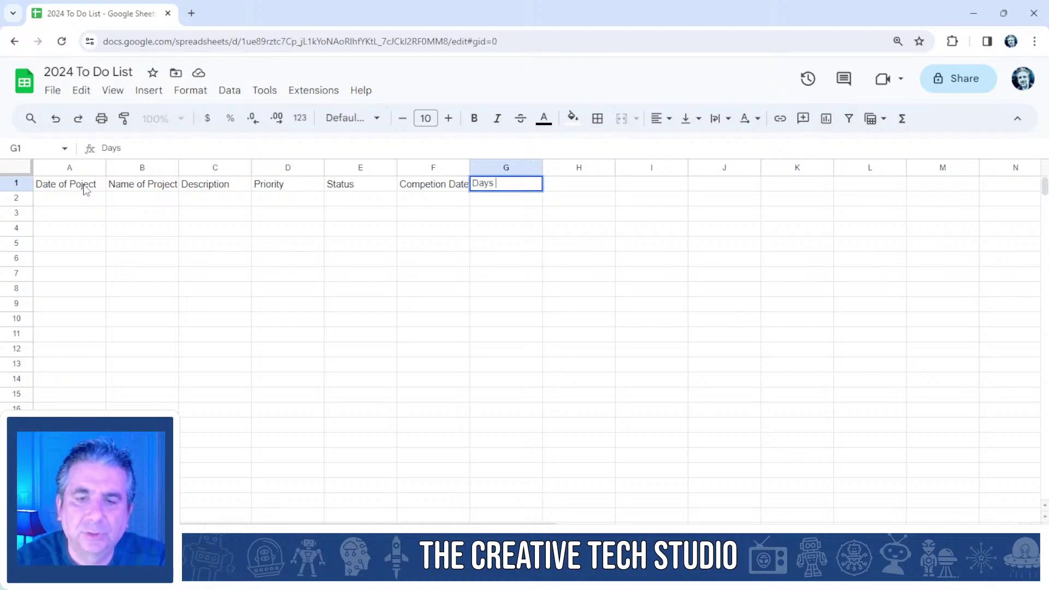
type("to Com")
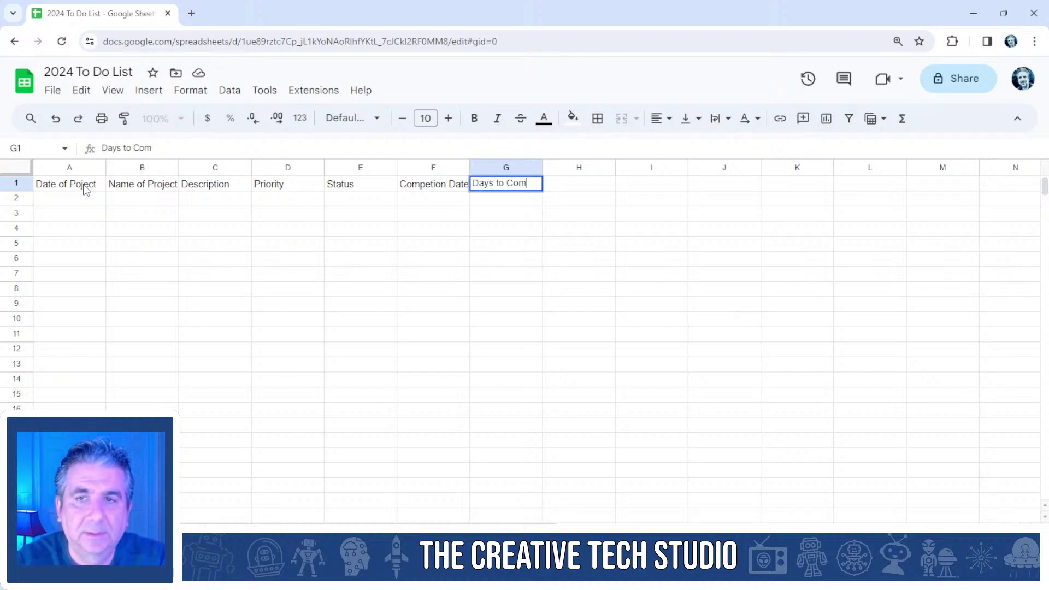
type("plete")
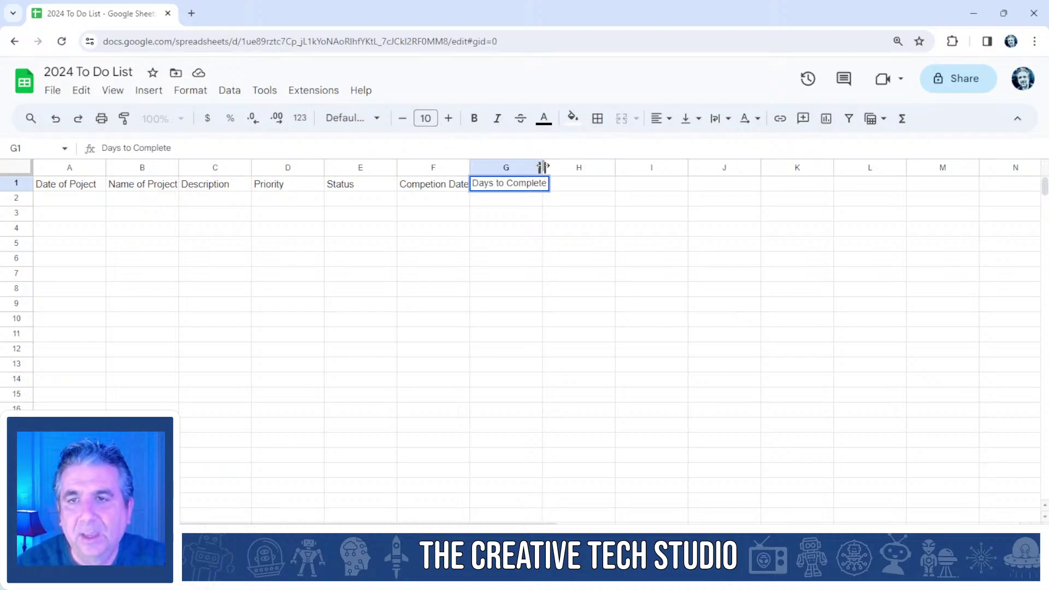
left_click_drag(543, 166, 568, 166)
left_click(603, 188)
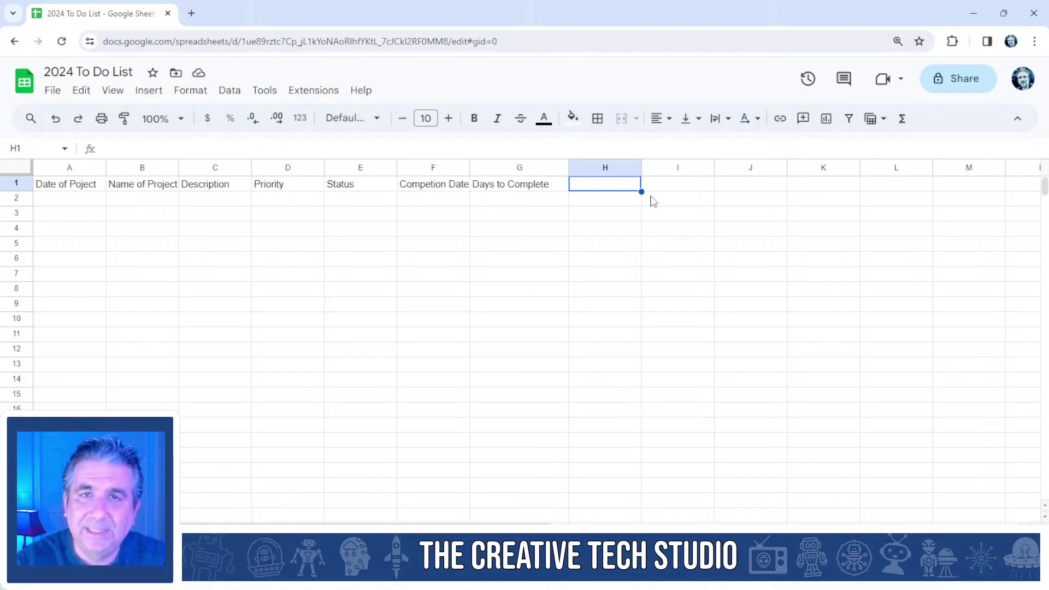
type("Assigned To")
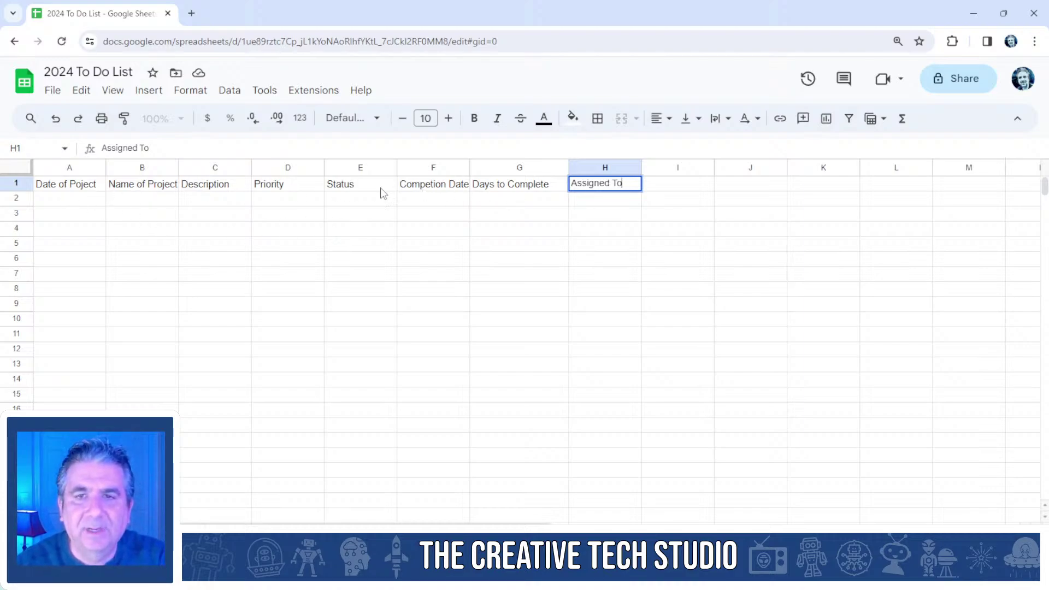
Format the header cells A1:H1 with a bright blue fill and white text.
left_click(86, 187)
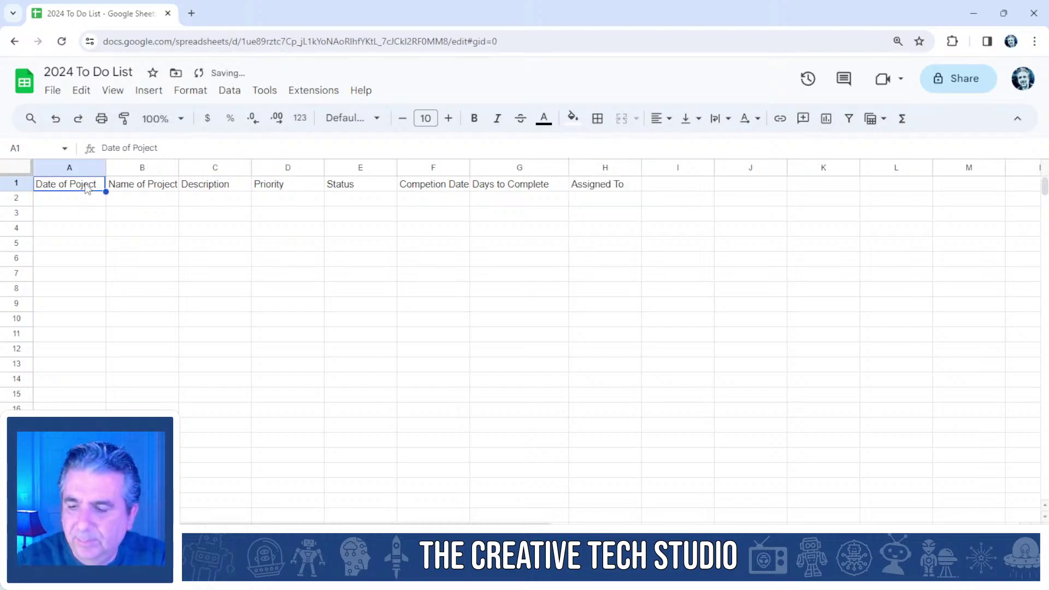
key("shift+Right")
key("shift+Right")
key("shift+Right")
key("shift+Right")
key("shift+Right")
key("shift+Right")
key("shift+Right")
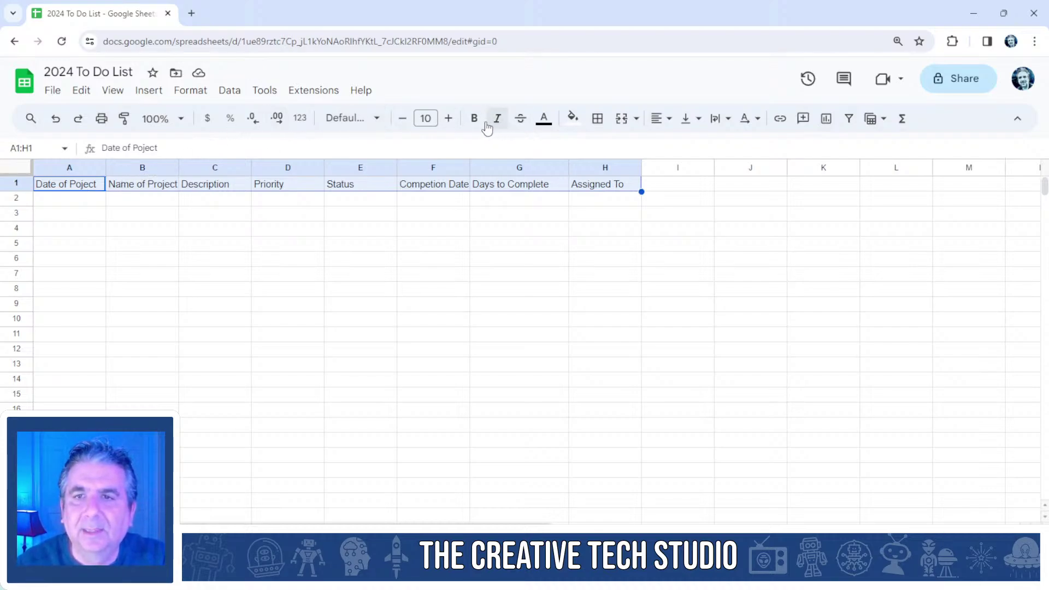
left_click(579, 123)
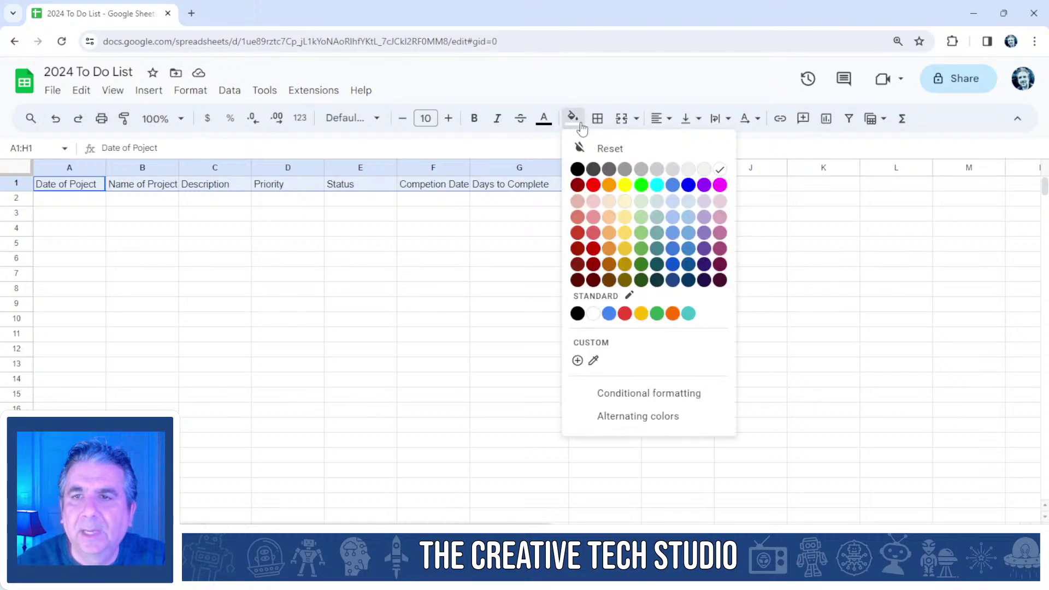
left_click(688, 184)
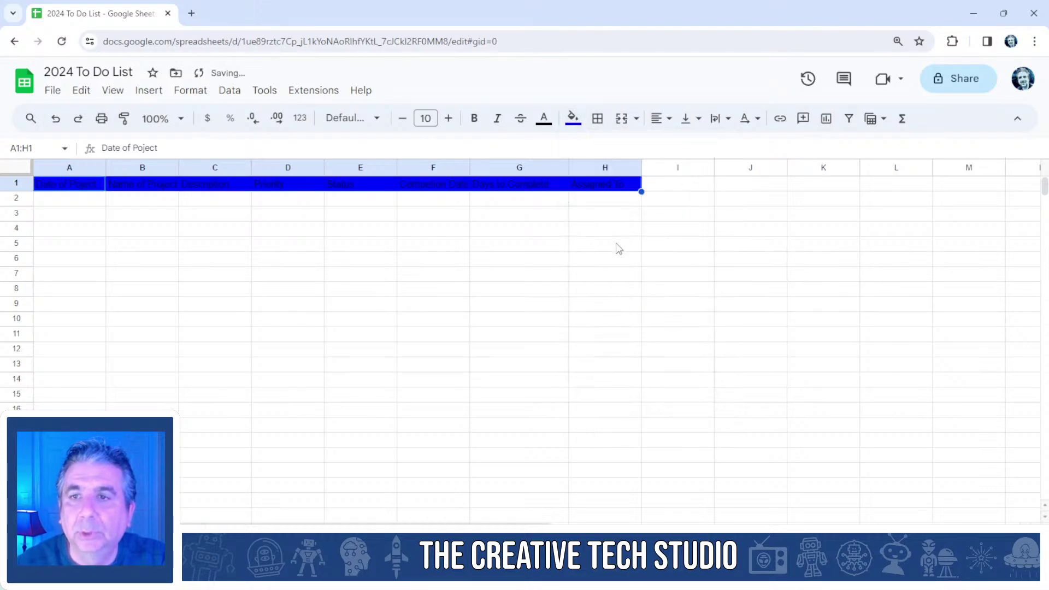
left_click(545, 123)
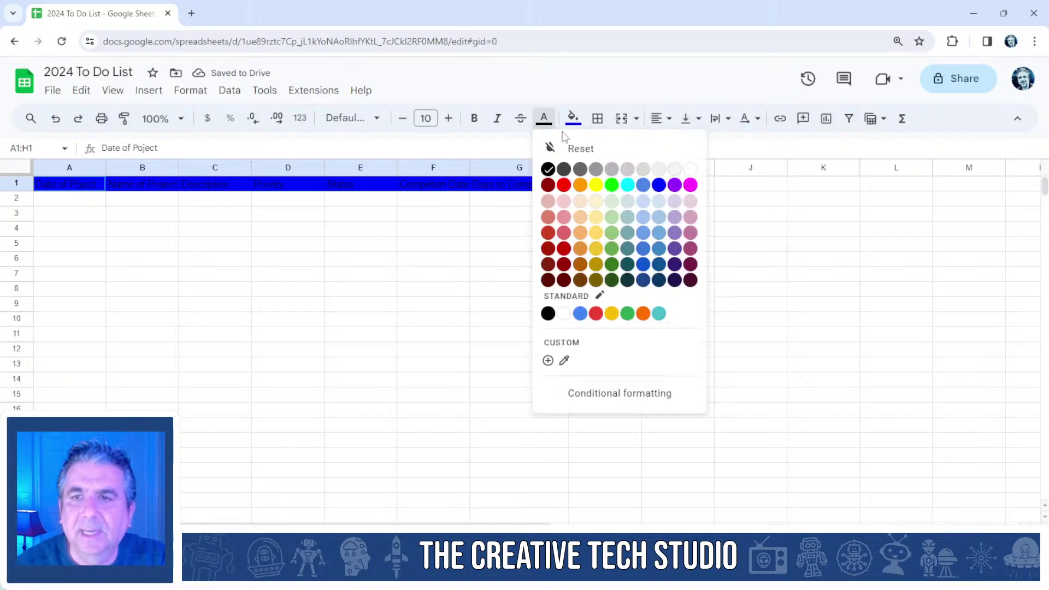
left_click(691, 169)
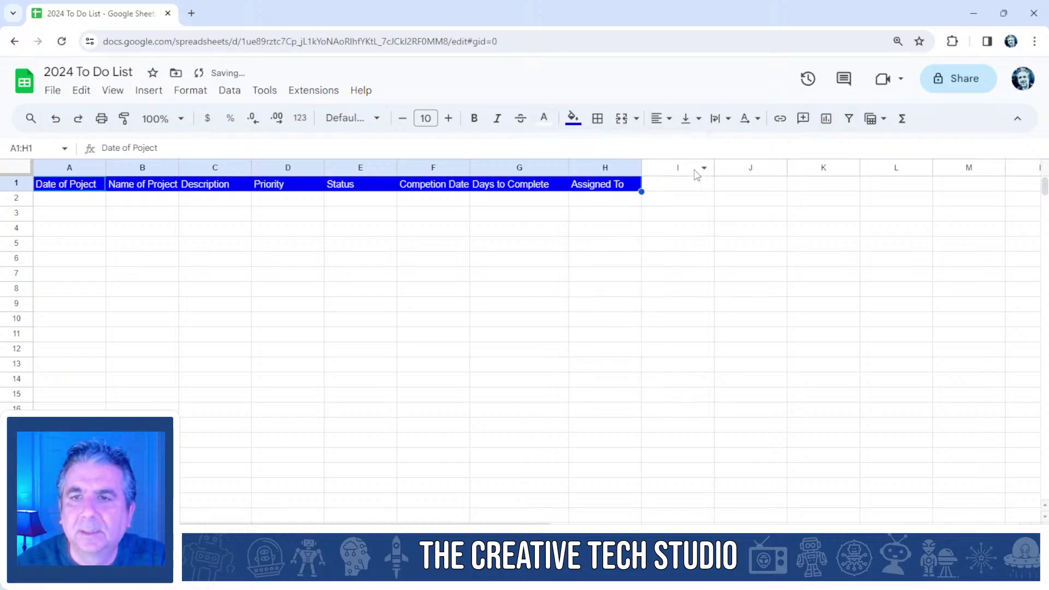
Widen the Name of Project column somewhat and make the Description column about three times as wide.
left_click(531, 275)
left_click_drag(179, 167, 227, 168)
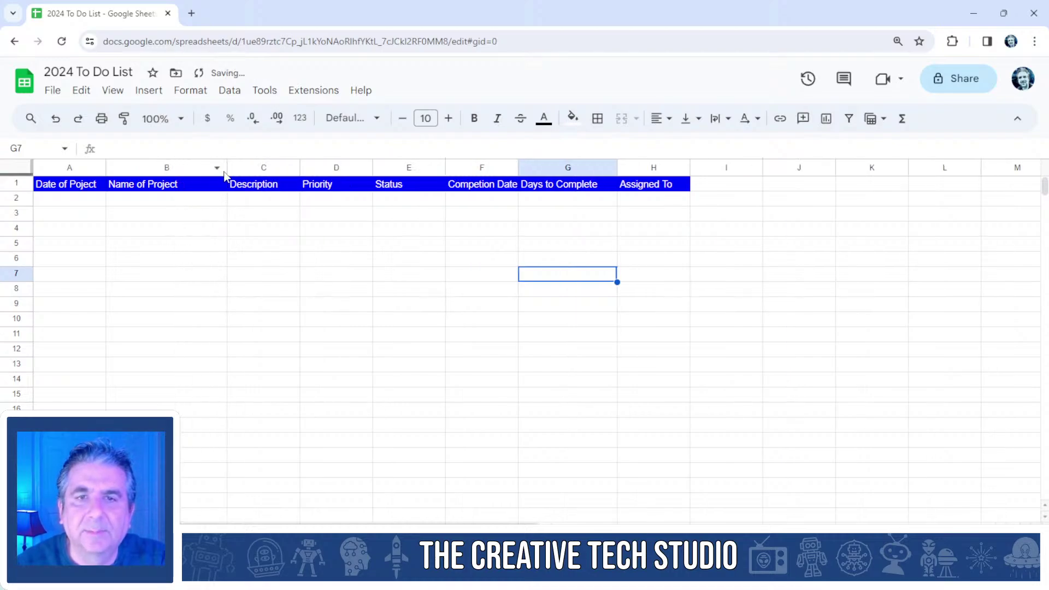
left_click_drag(300, 167, 441, 168)
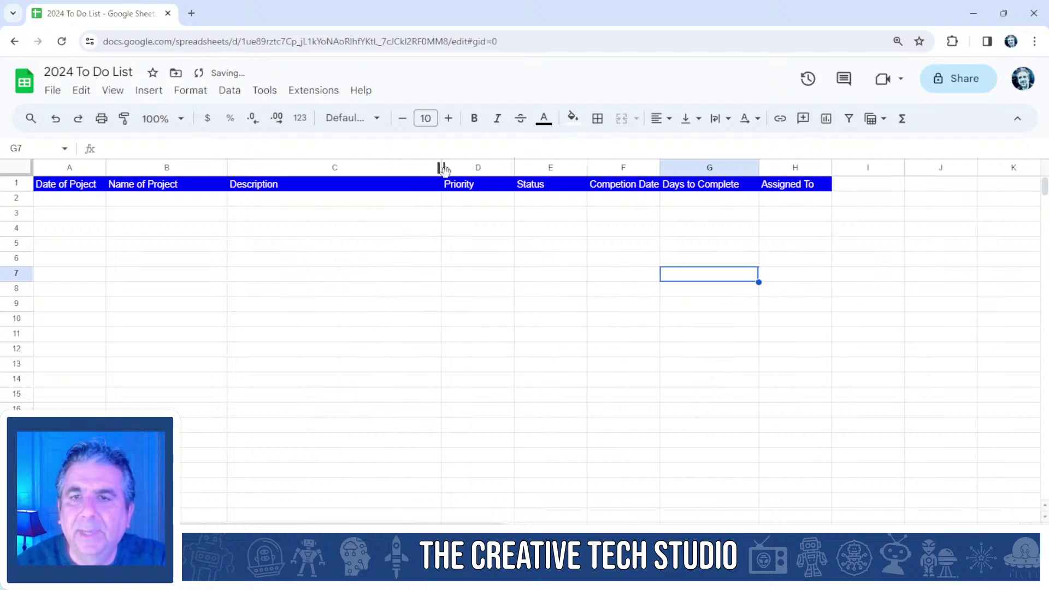
Narrow the Priority, Status and Days to Complete columns slightly and widen the Assigned To column.
left_click_drag(514, 168, 496, 168)
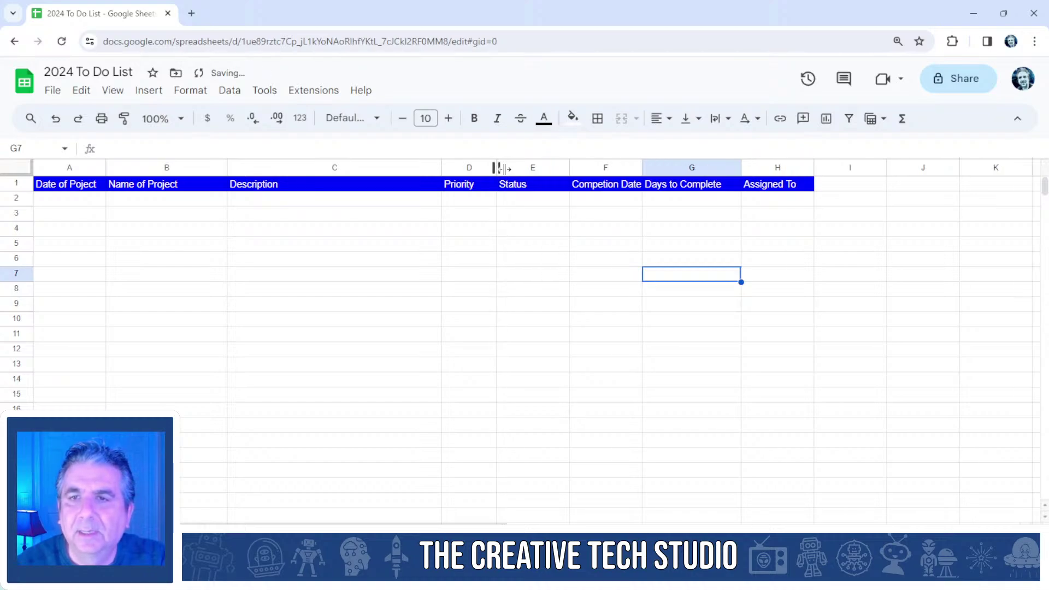
left_click_drag(568, 167, 559, 167)
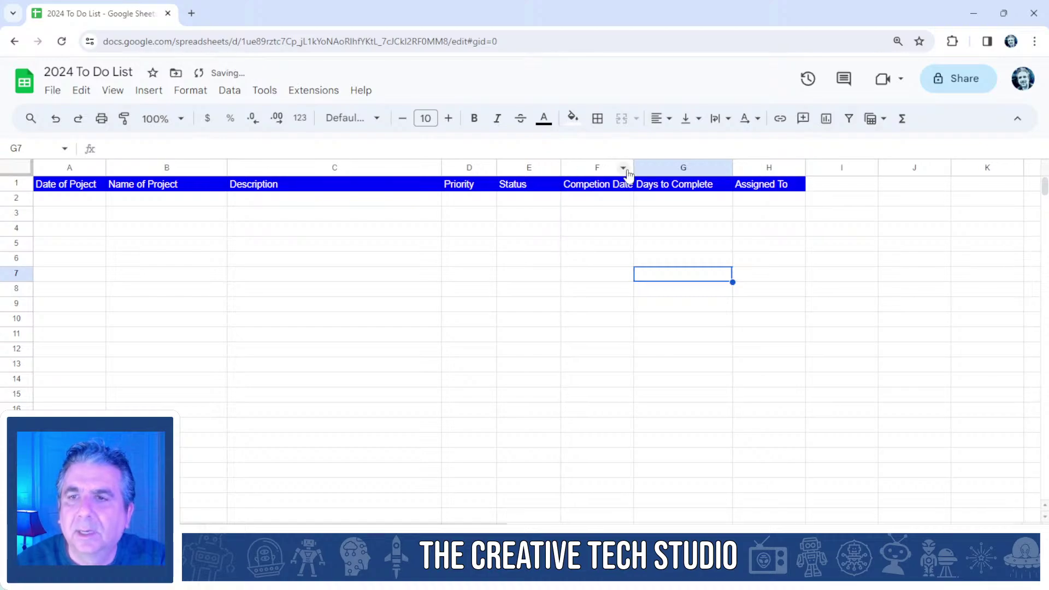
left_click_drag(733, 168, 720, 167)
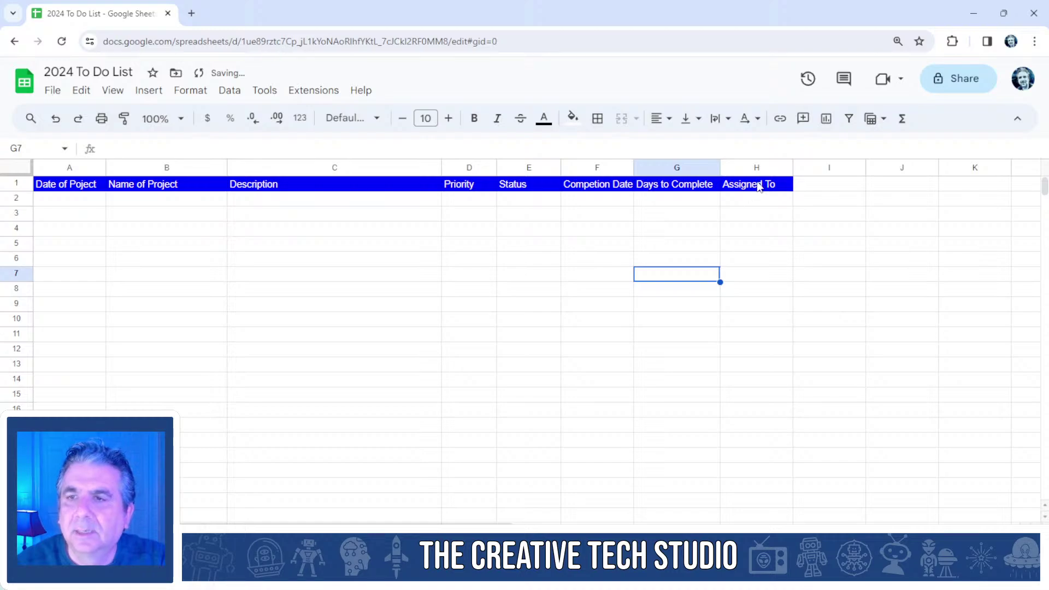
left_click_drag(793, 167, 839, 167)
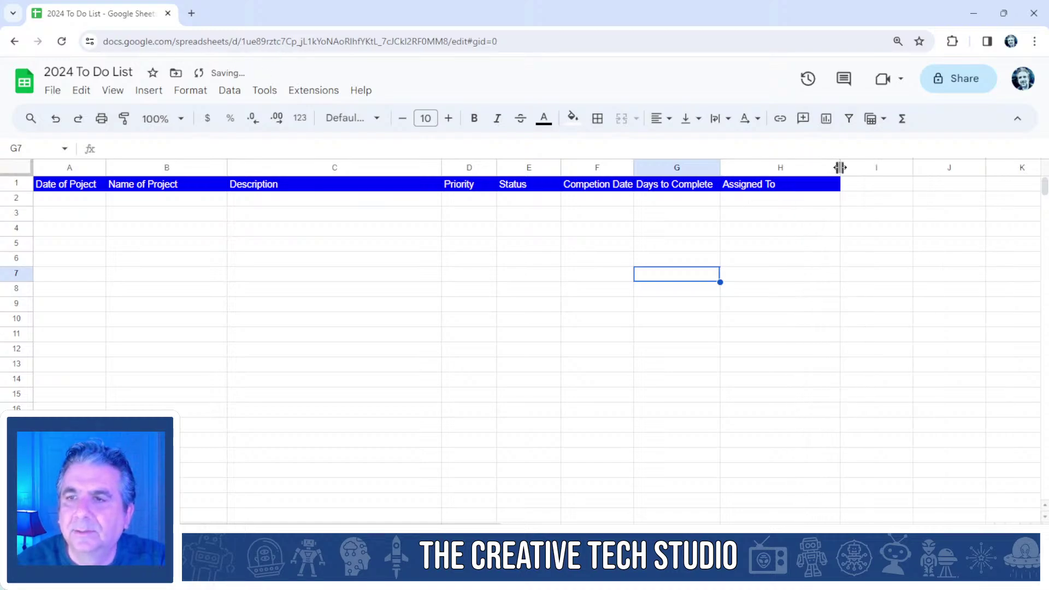
Make the header cells A1:H1 bold and center their text horizontally.
left_click(63, 187)
key("shift+Right")
key("shift+Right")
key("shift+Right")
key("shift+Right")
key("shift+Right")
key("shift+Right")
key("shift+Right")
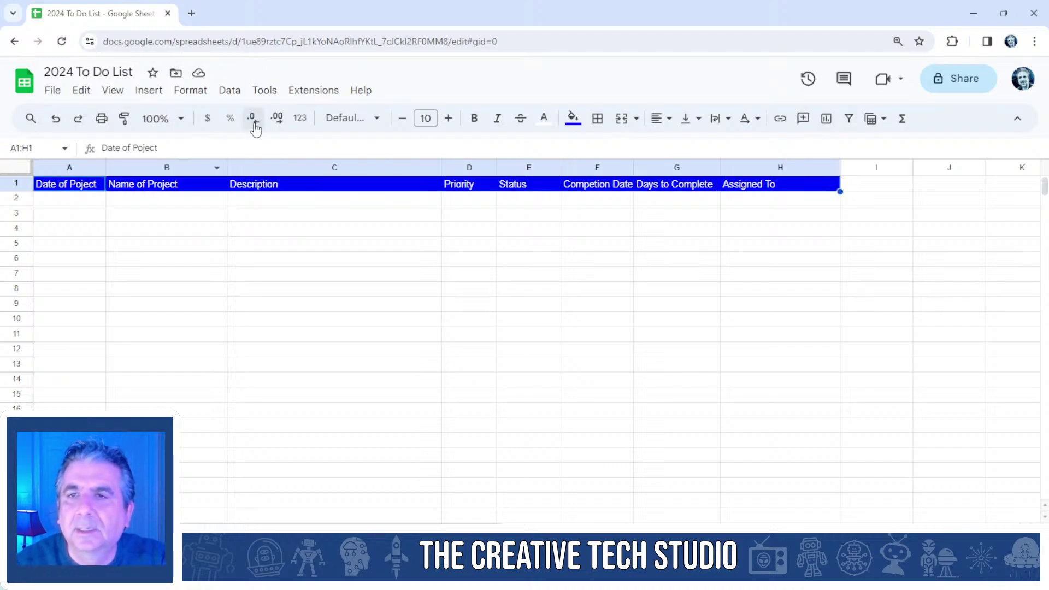
left_click(473, 119)
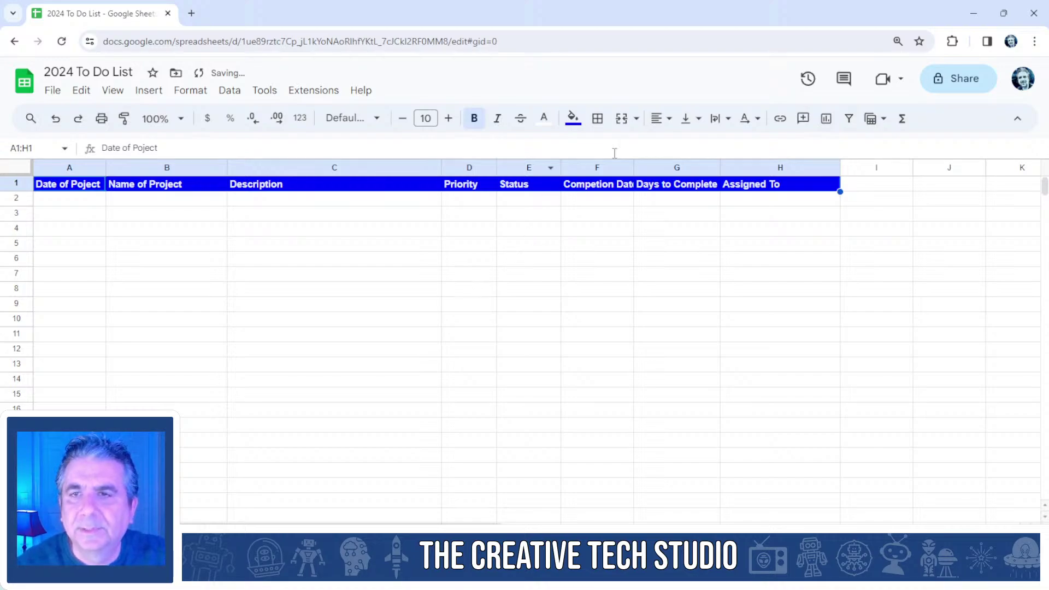
left_click(673, 121)
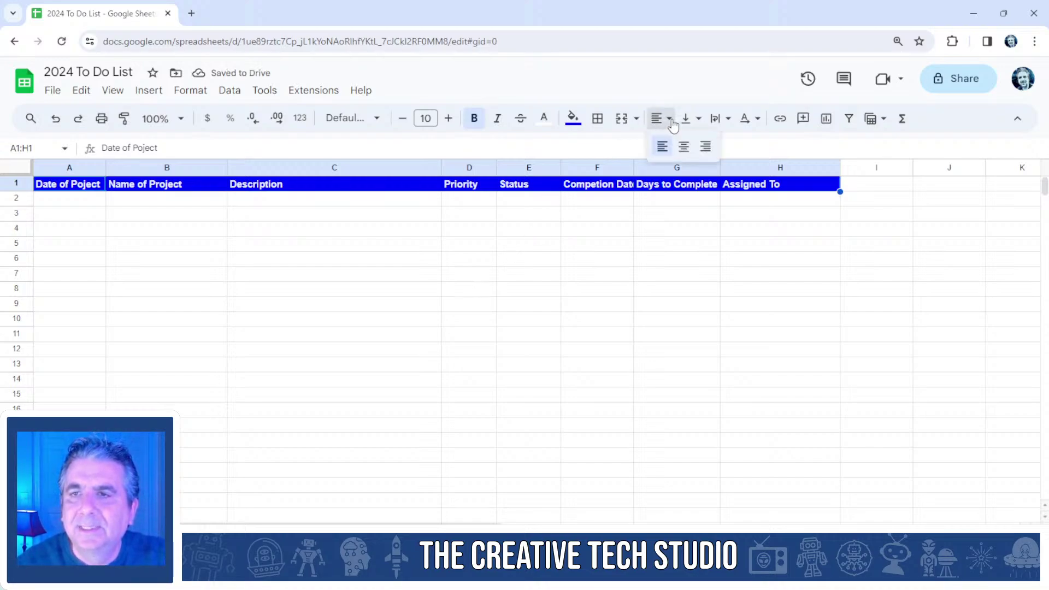
left_click(683, 147)
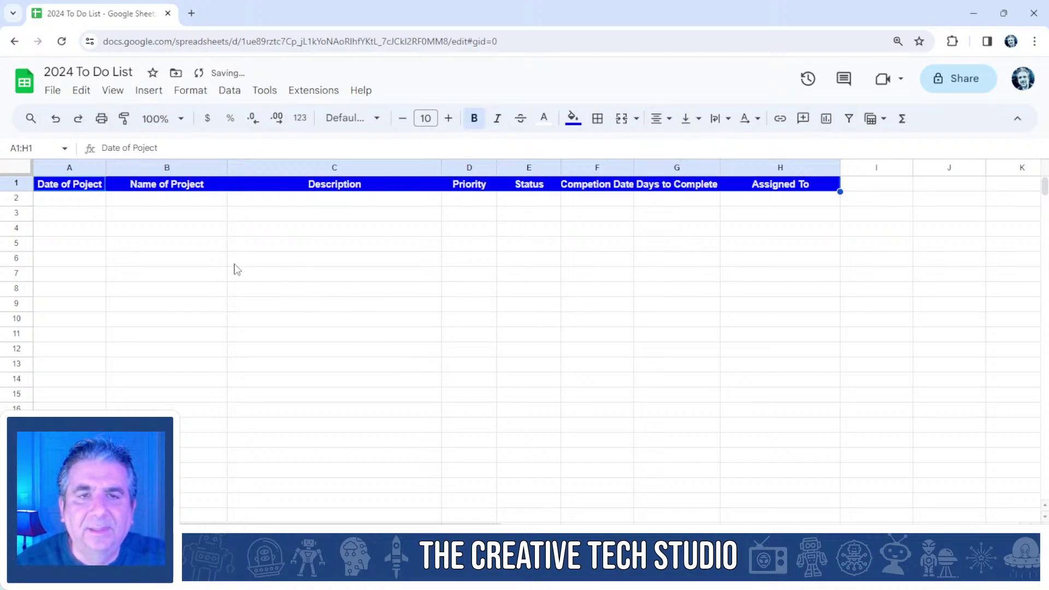
Freeze the sheet up to row 1 so the header row stays in view.
left_click(18, 183)
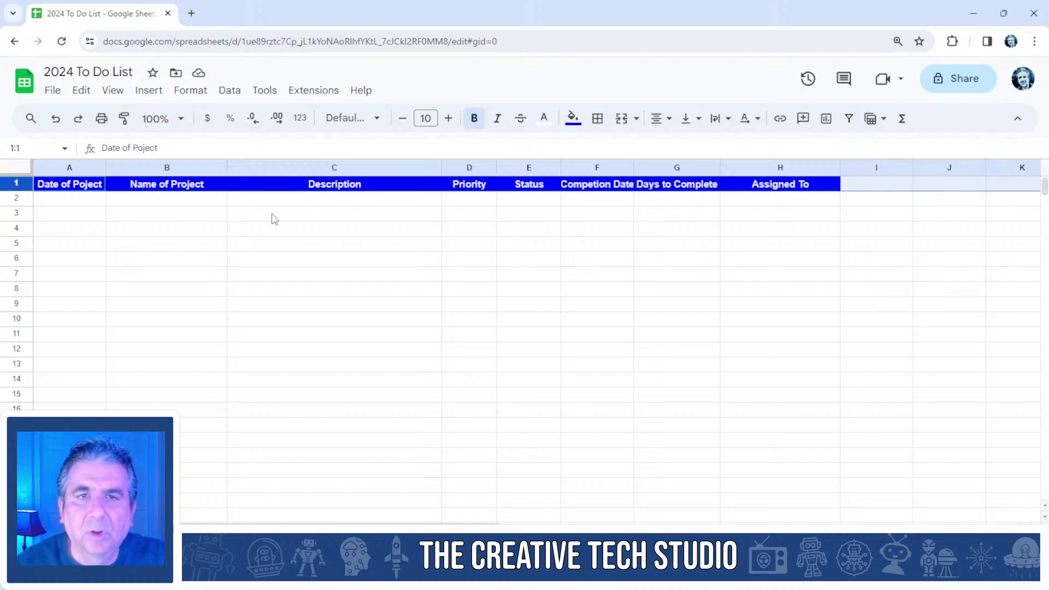
left_click(117, 92)
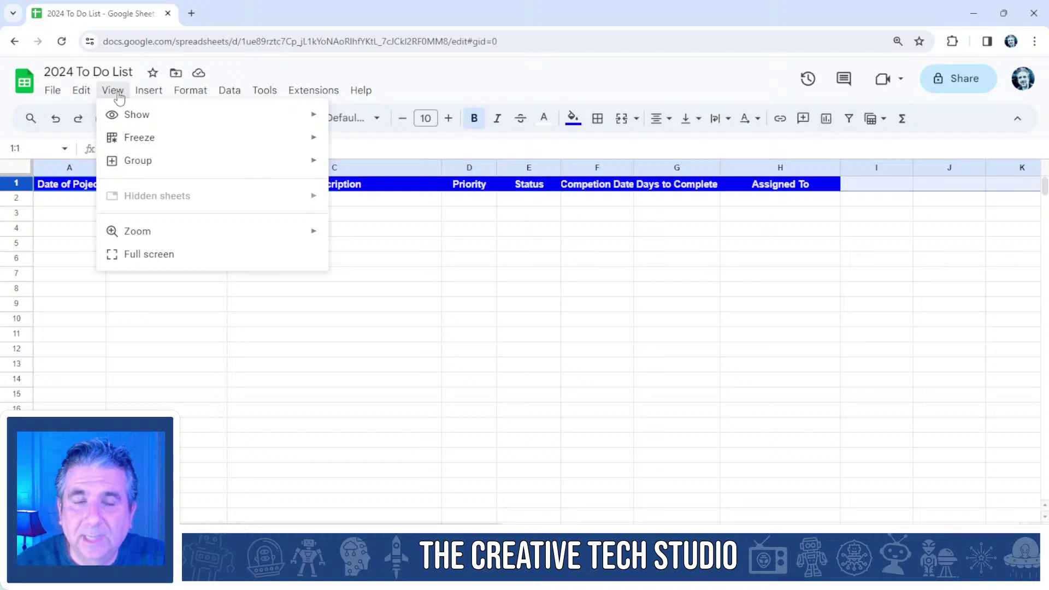
mouse_move(147, 136)
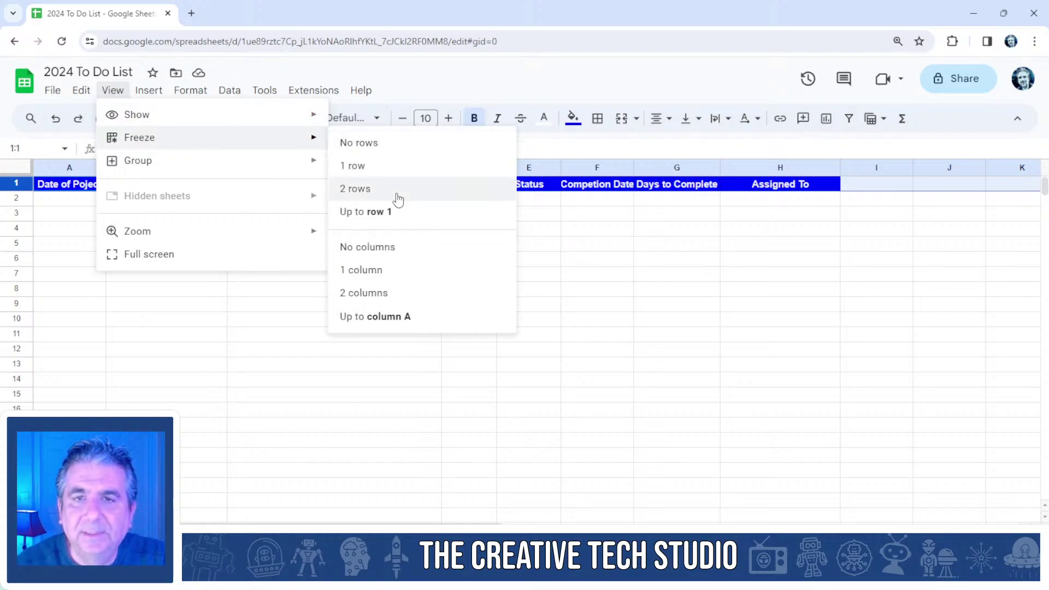
left_click(396, 212)
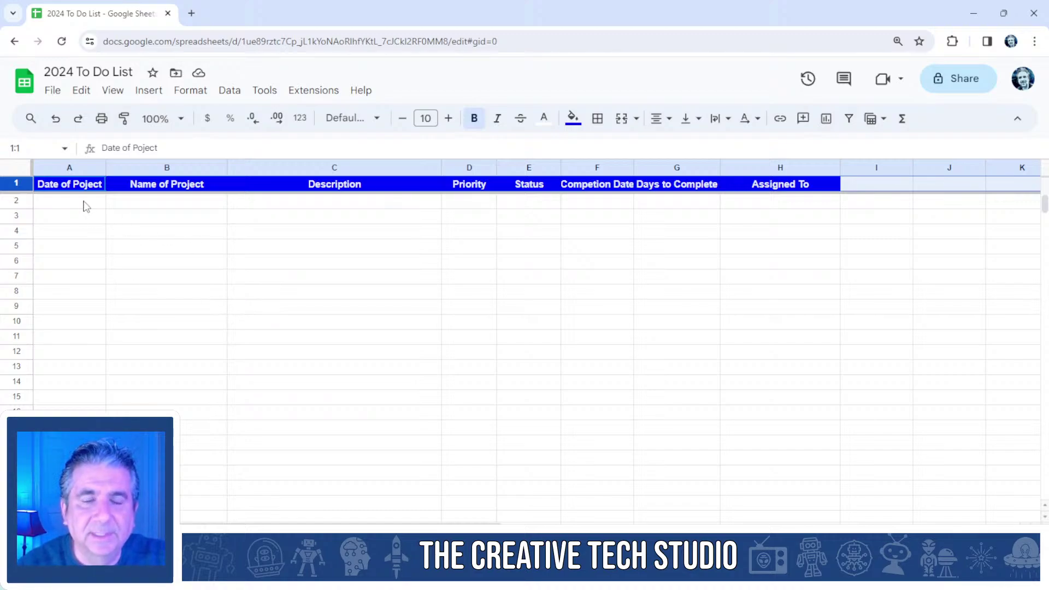
Apply the Date number format to the whole first date column, column A.
left_click(63, 169)
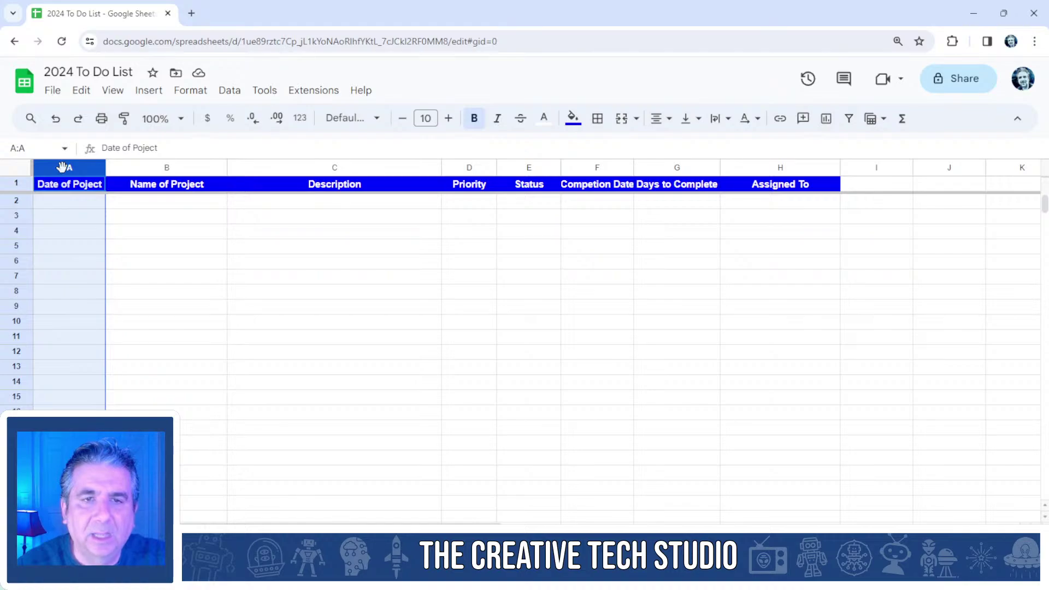
left_click(182, 93)
mouse_move(227, 153)
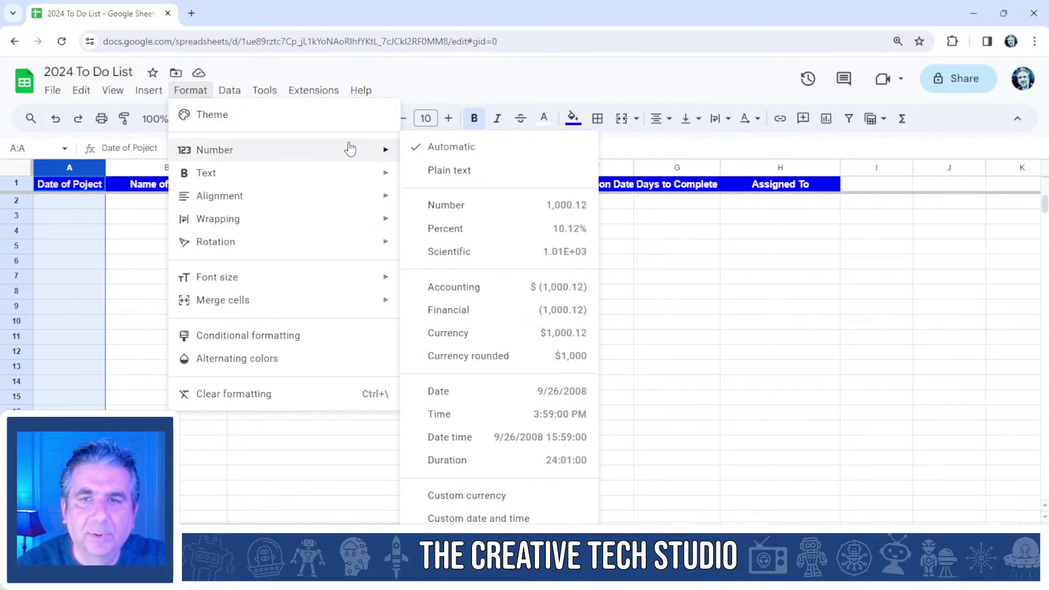
left_click(460, 392)
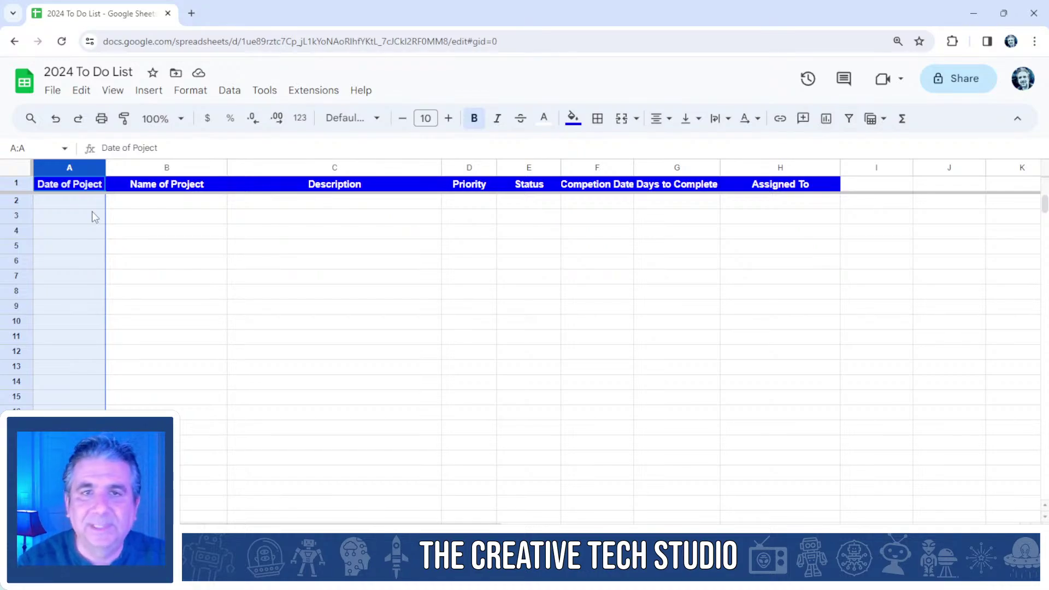
Apply the Date number format to column F and widen the column slightly to fit its bold header.
left_click(596, 168)
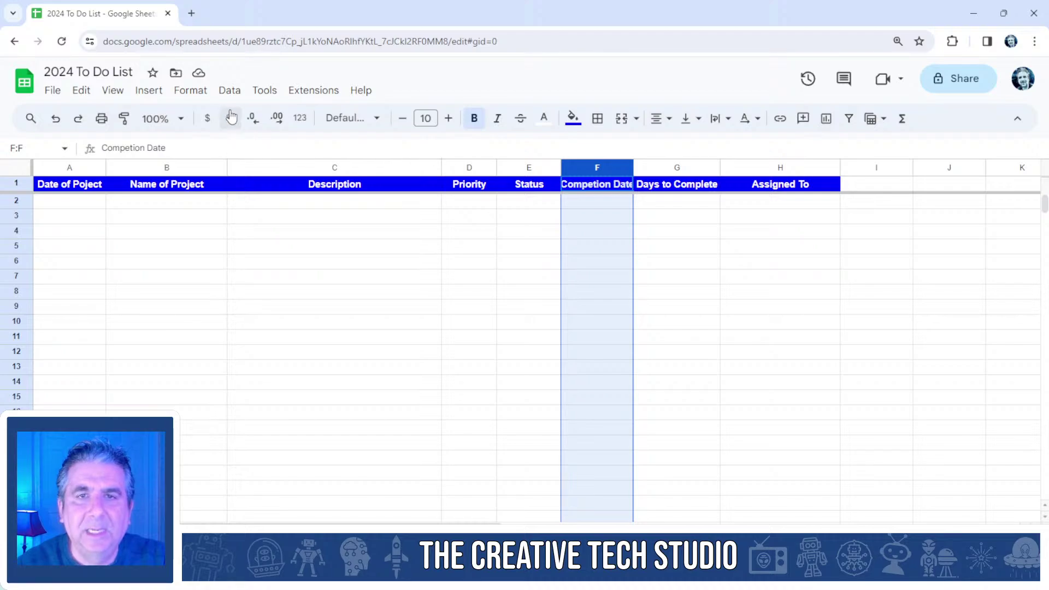
left_click(190, 90)
mouse_move(228, 153)
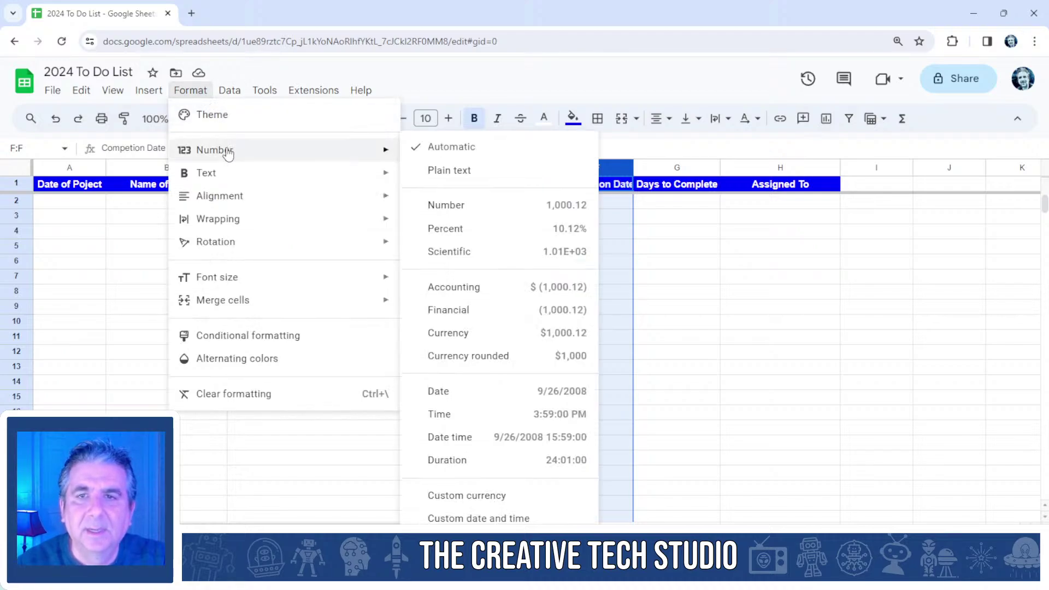
left_click(456, 394)
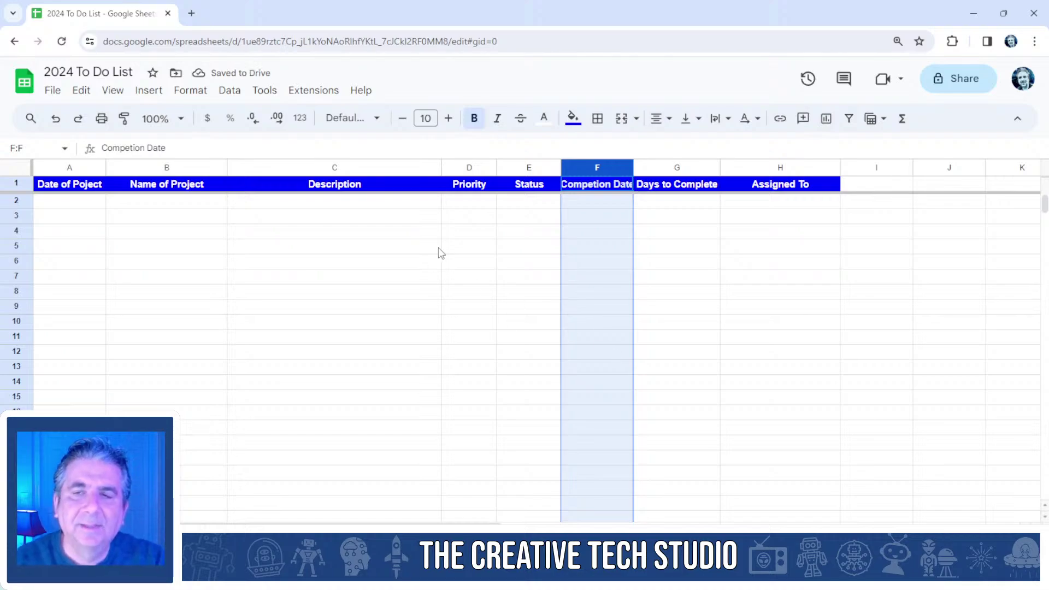
left_click_drag(633, 168, 641, 167)
left_click(668, 232)
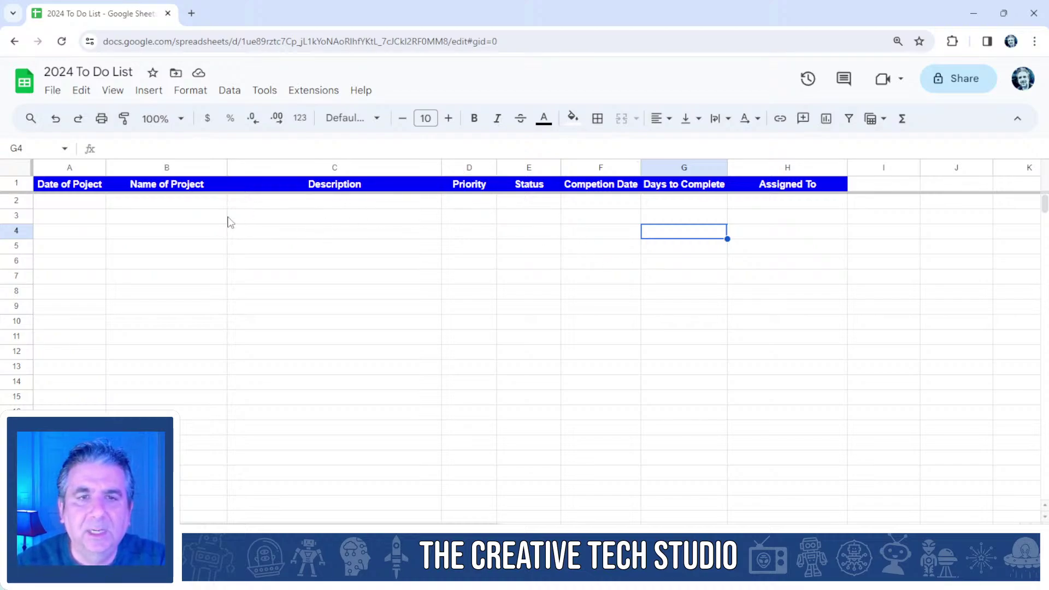
Insert a dropdown in cell D2 under Priority and make its first option "High" in dark red.
left_click(473, 202)
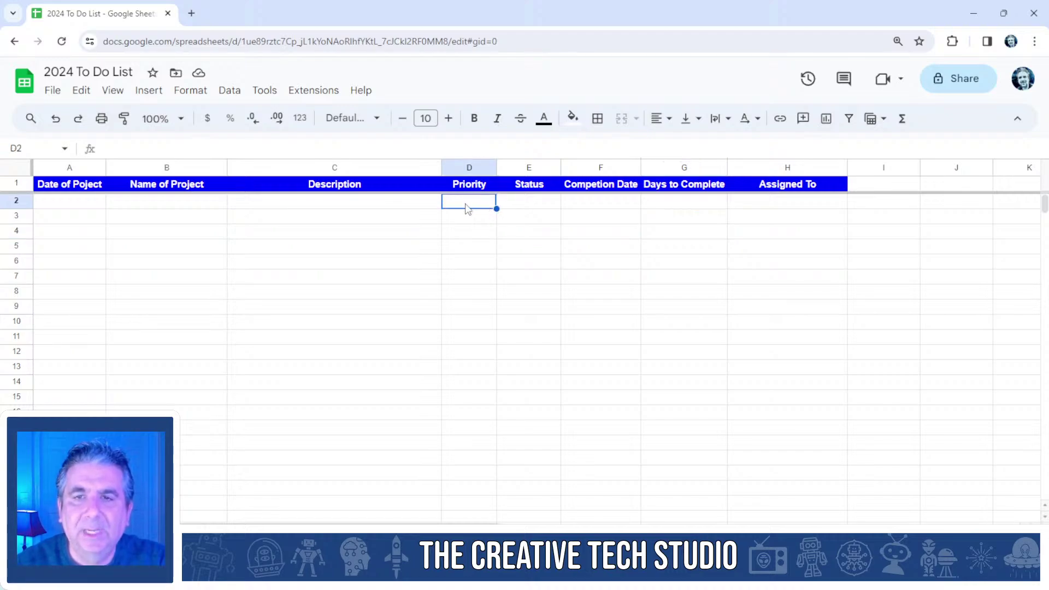
left_click(157, 96)
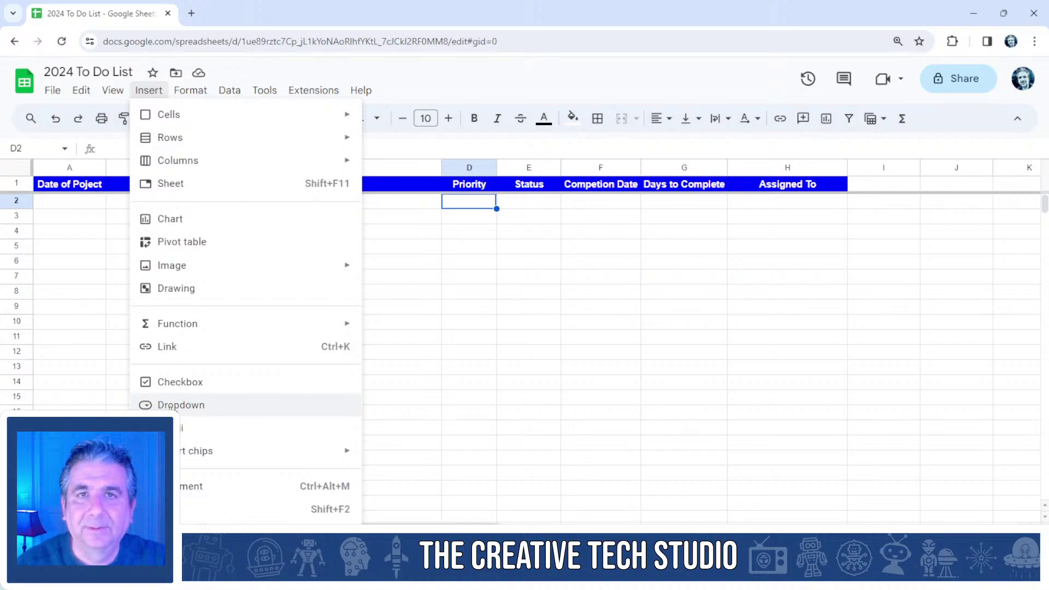
left_click(174, 405)
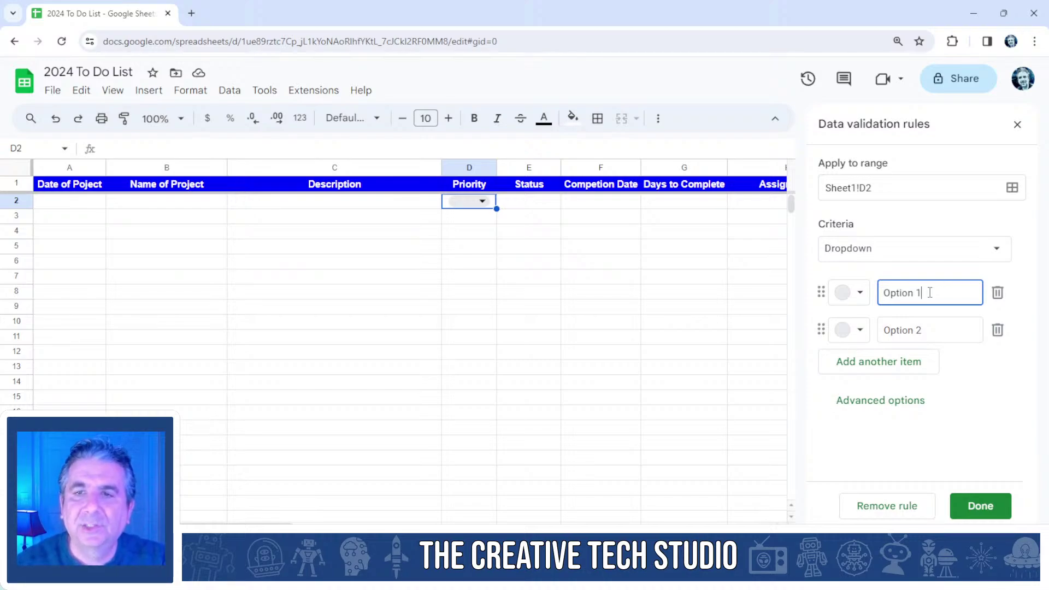
left_click_drag(930, 293, 880, 298)
type("High")
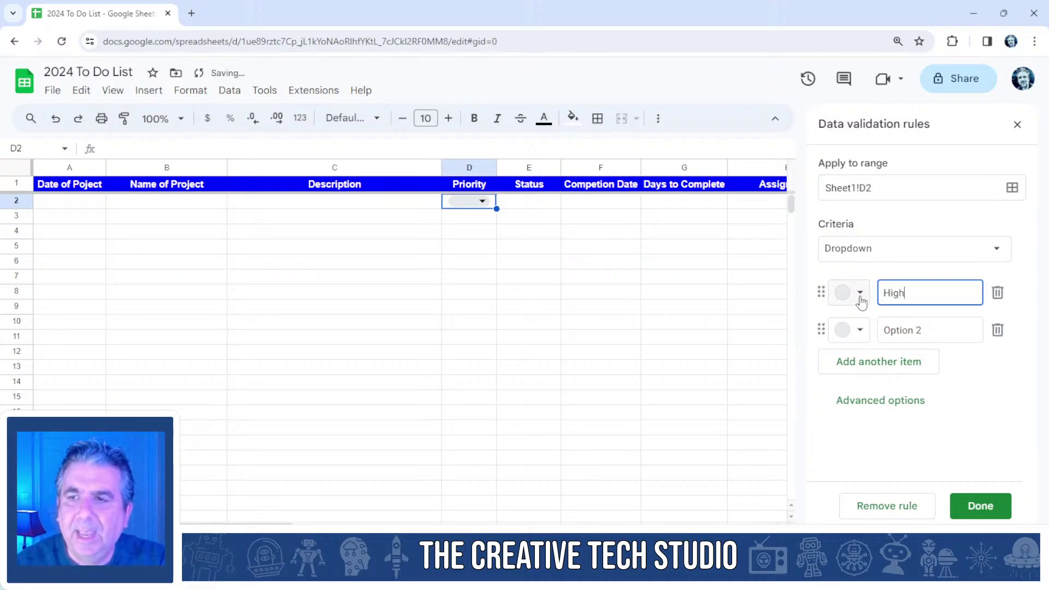
left_click(859, 294)
left_click(876, 371)
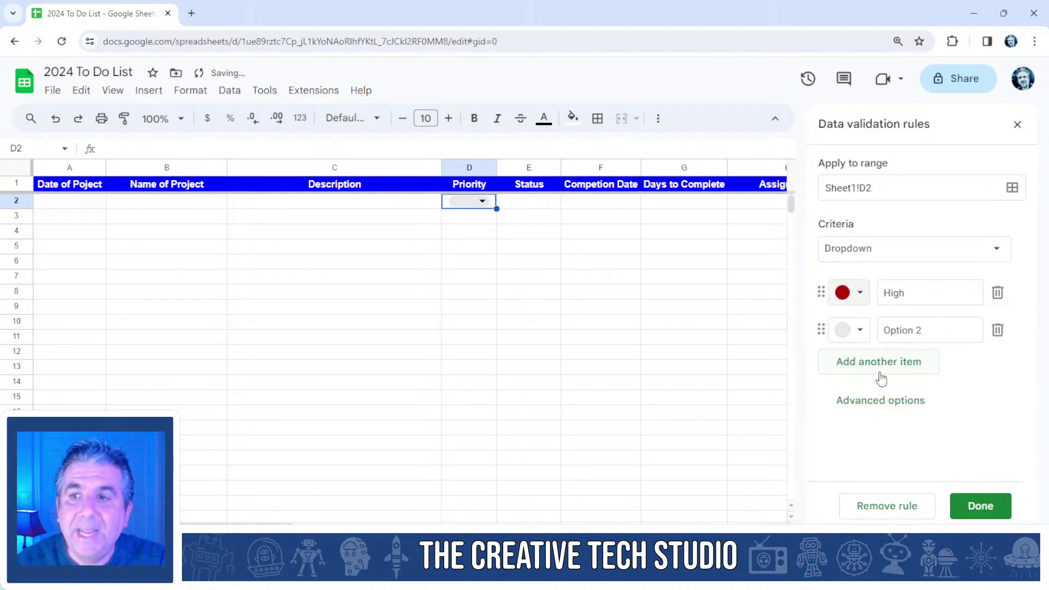
Set the dropdown's second option to "Normal" and color it dark blue.
left_click_drag(922, 330, 886, 330)
type("Medi")
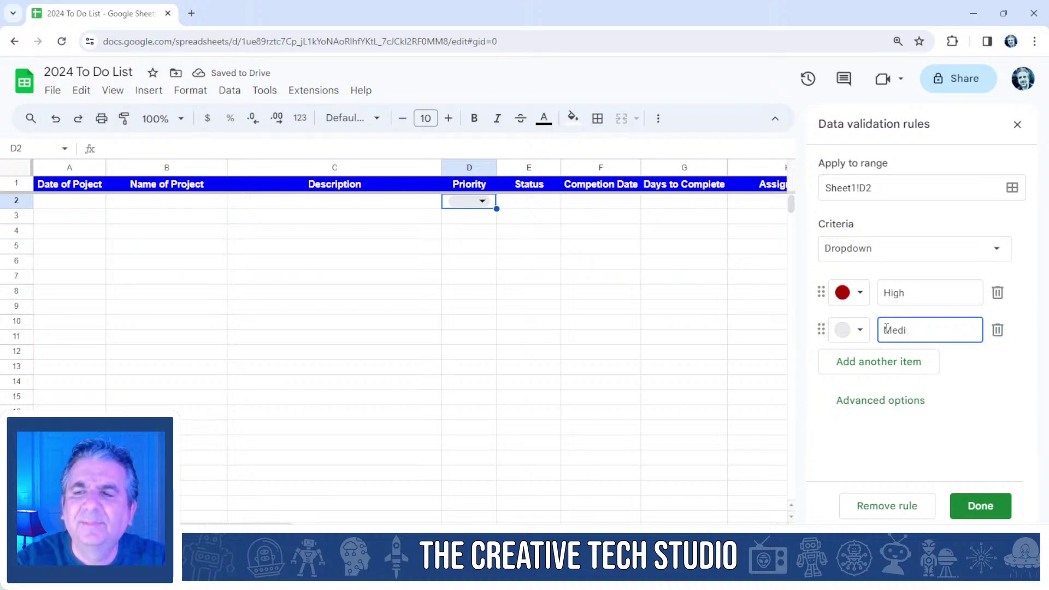
key("BackSpace")
type("Normal")
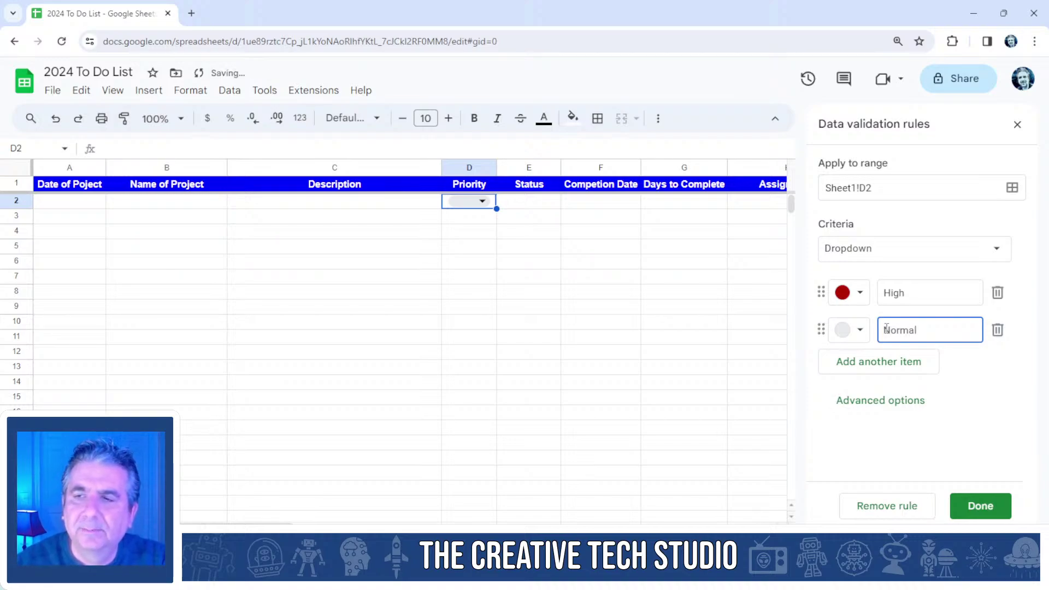
left_click(857, 338)
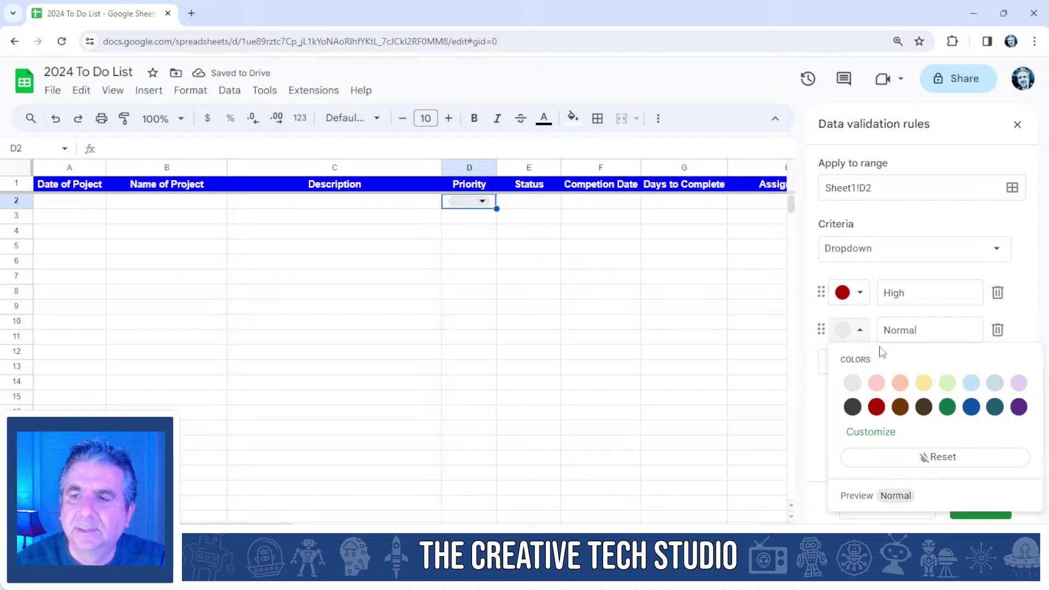
left_click(971, 408)
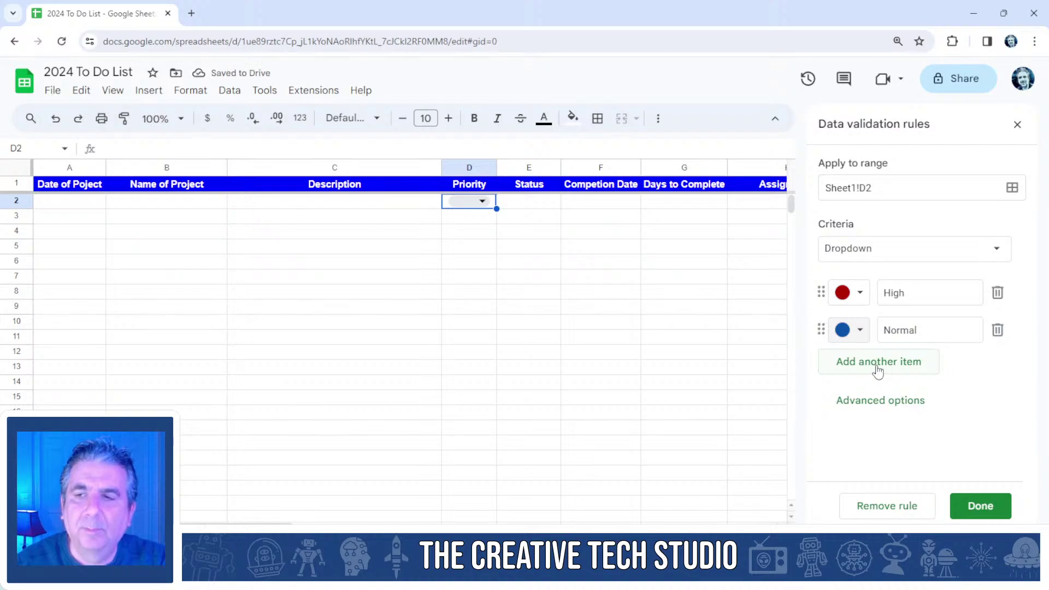
Add a third dropdown option named "Low" and color it dark green.
left_click(878, 370)
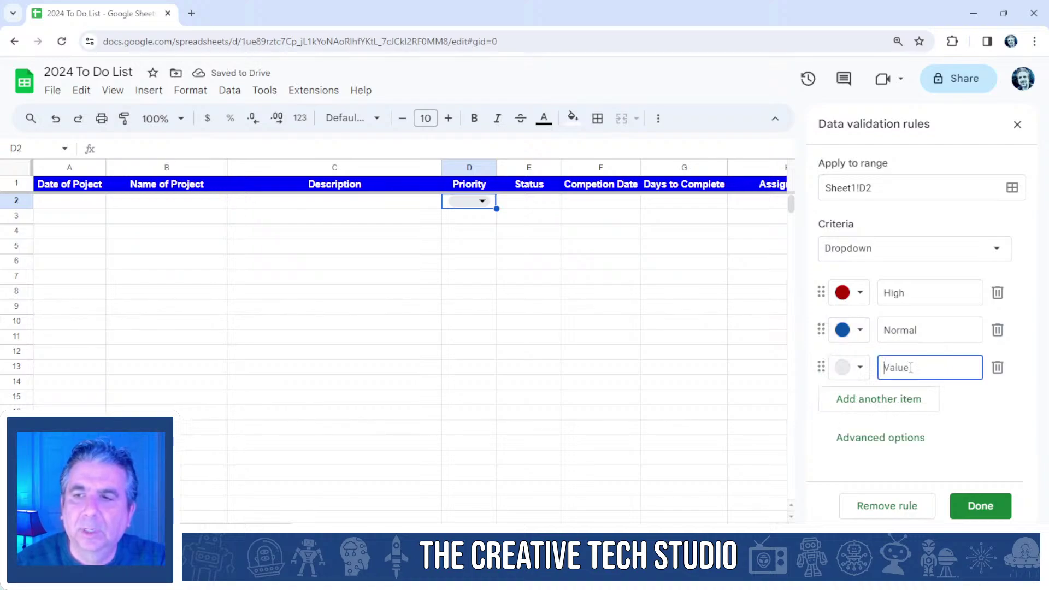
type("Low")
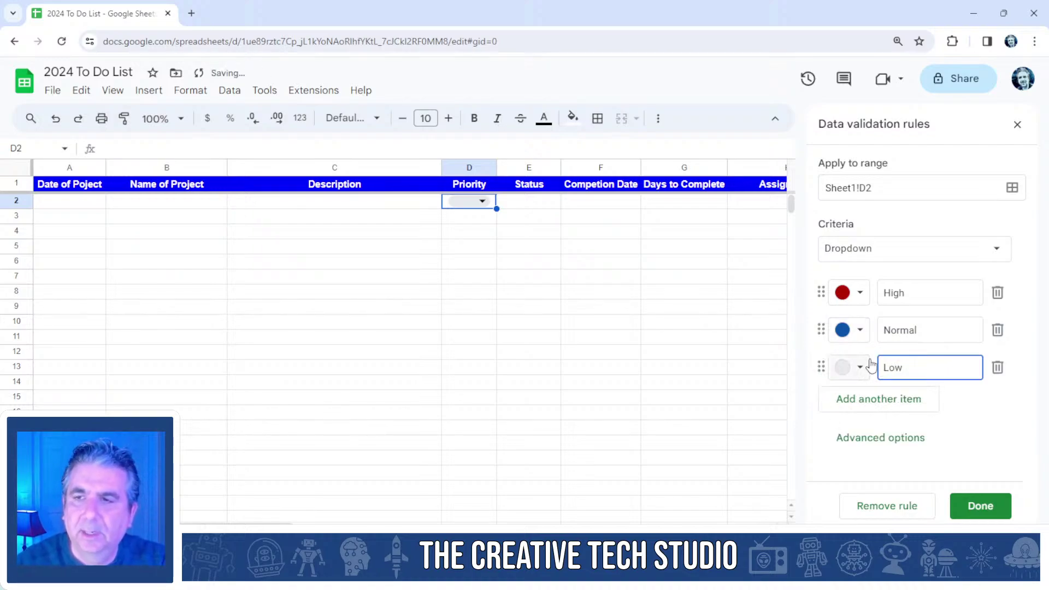
left_click(861, 370)
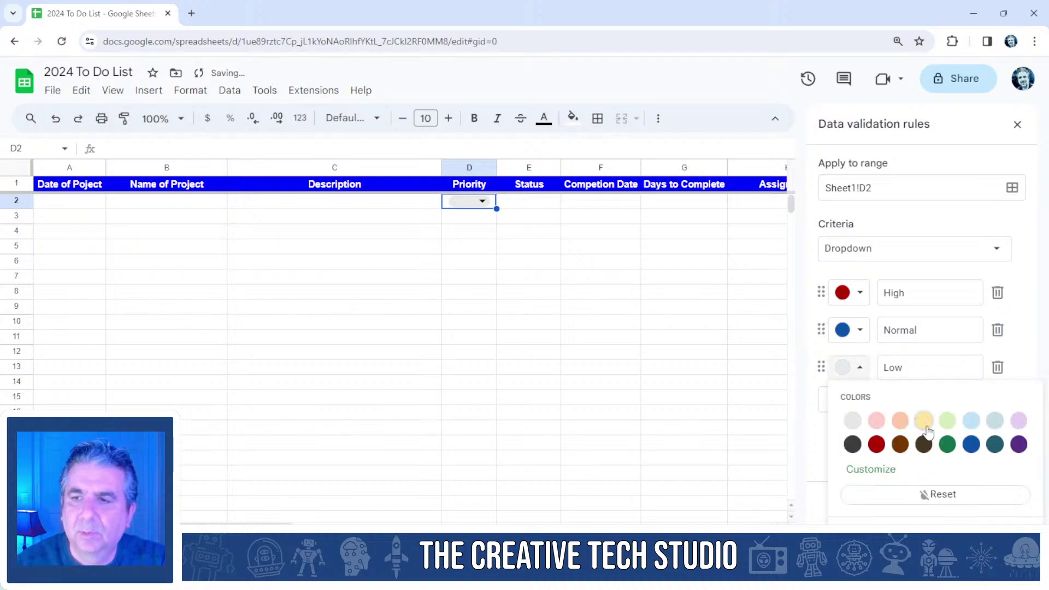
left_click(948, 445)
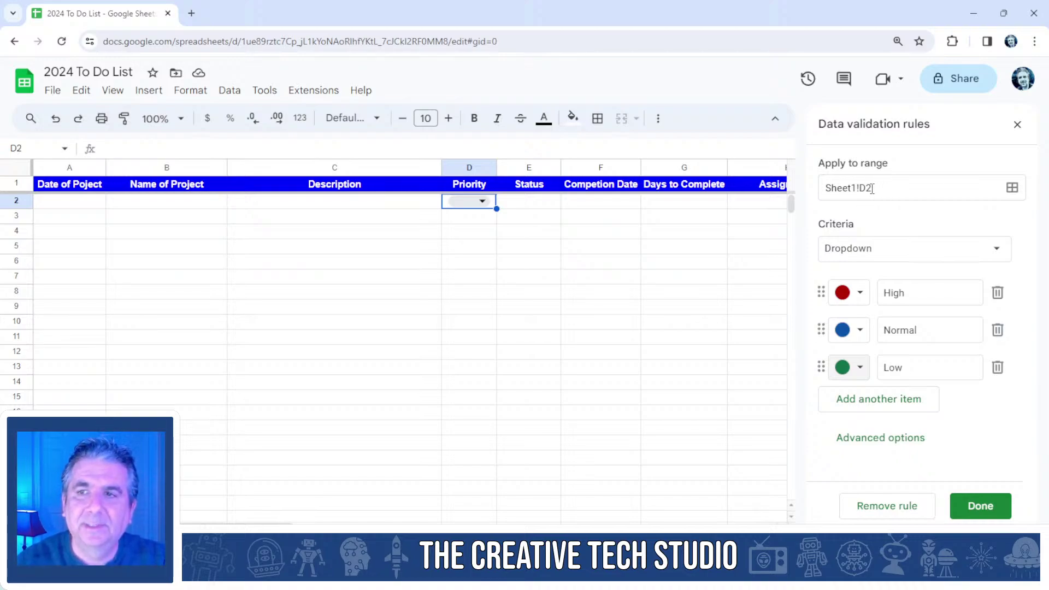
Extend the Priority dropdown rule to the range Sheet1!D2:D200.
left_click(872, 189)
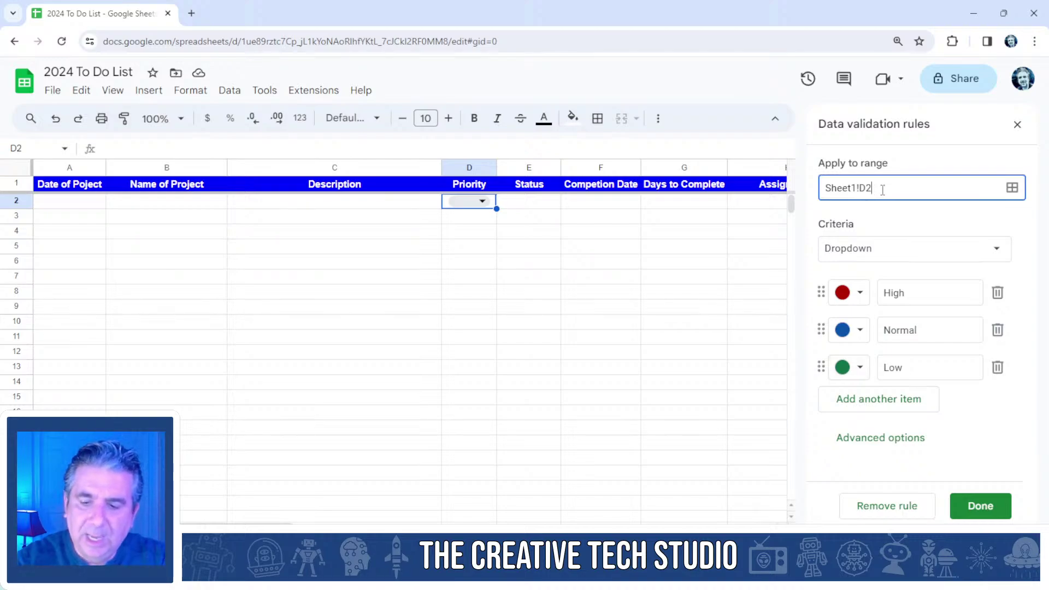
type(":D200")
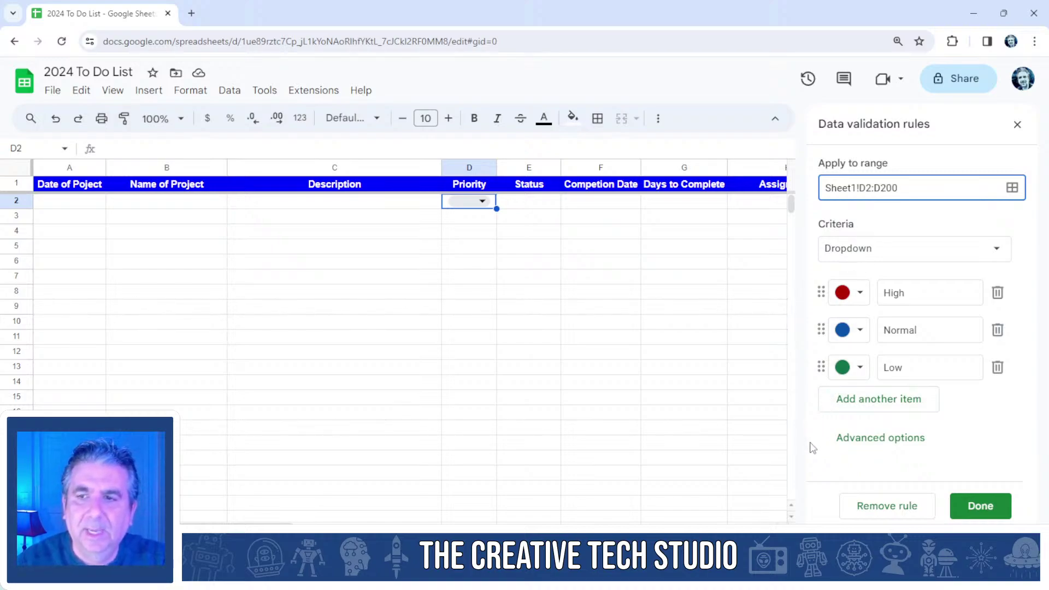
left_click(747, 445)
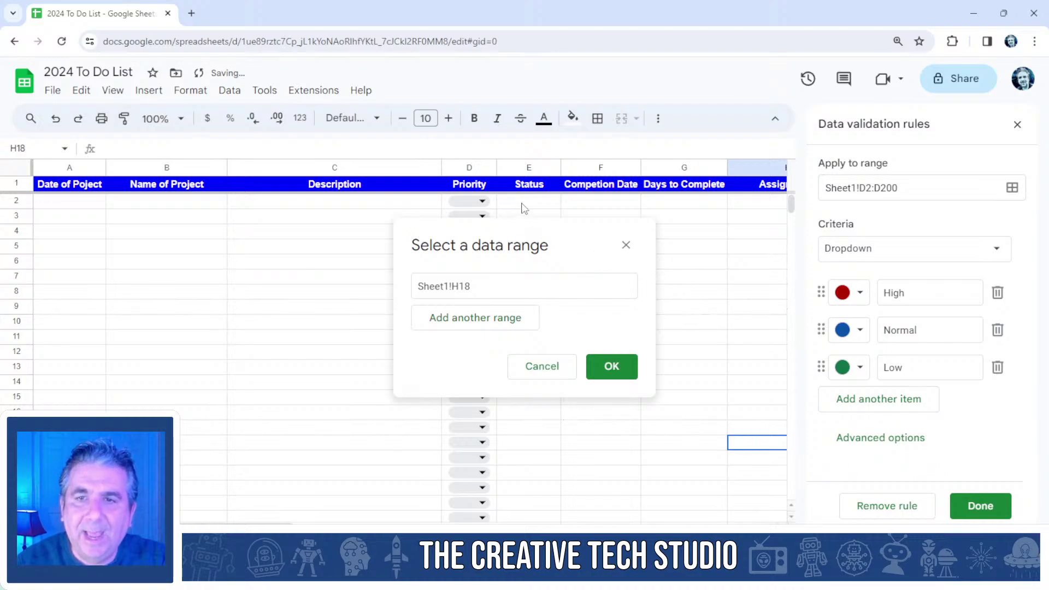
Dismiss the data range selection and view the options offered by the Priority dropdown in cell D2.
left_click(626, 245)
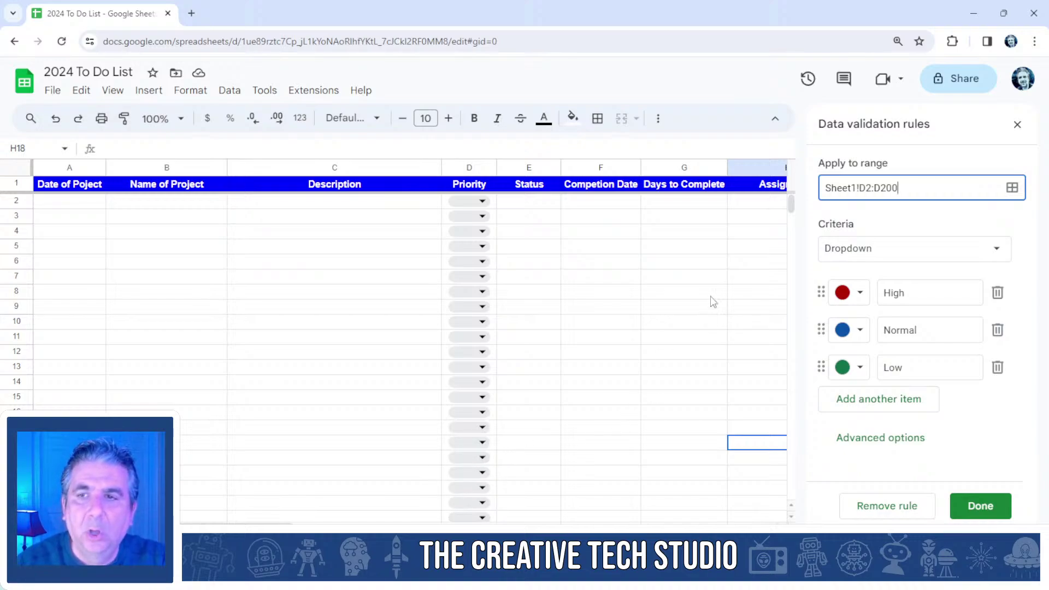
mouse_move(790, 205)
left_mouse_down()
mouse_move(799, 295)
mouse_move(803, 199)
left_mouse_up()
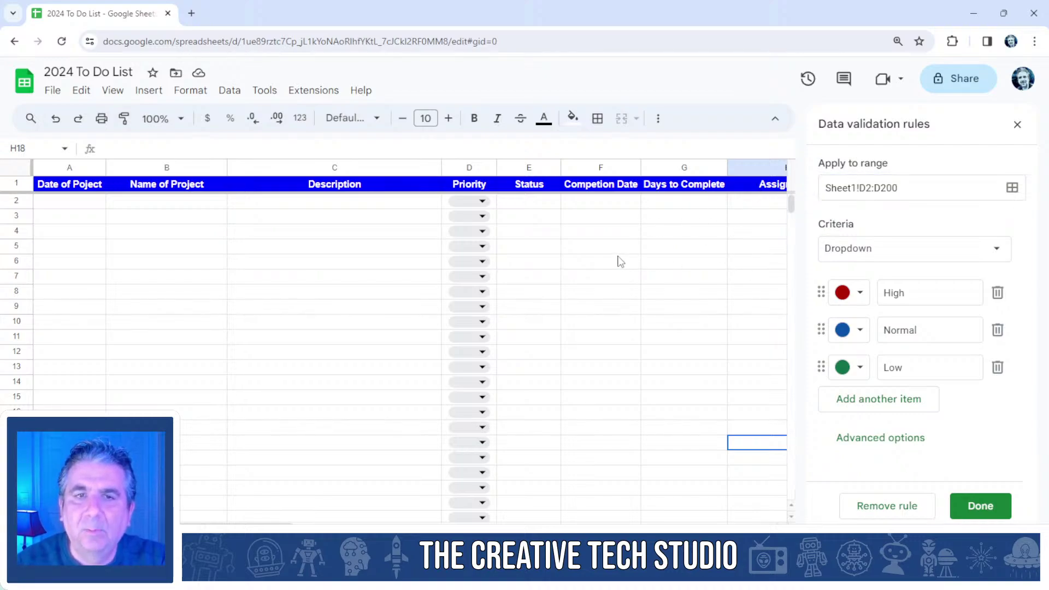
left_click(481, 201)
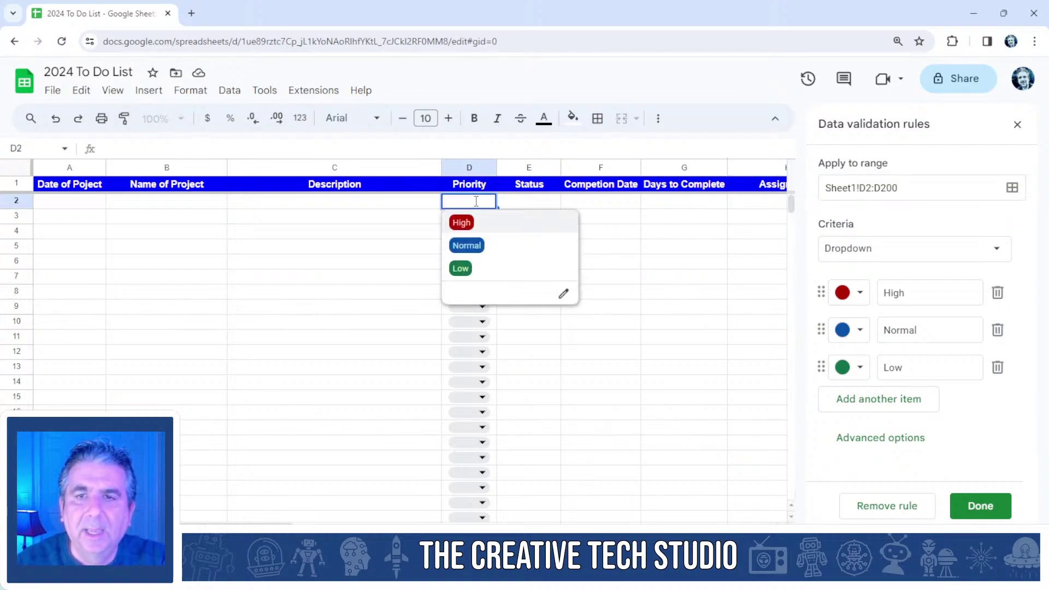
left_click(517, 203)
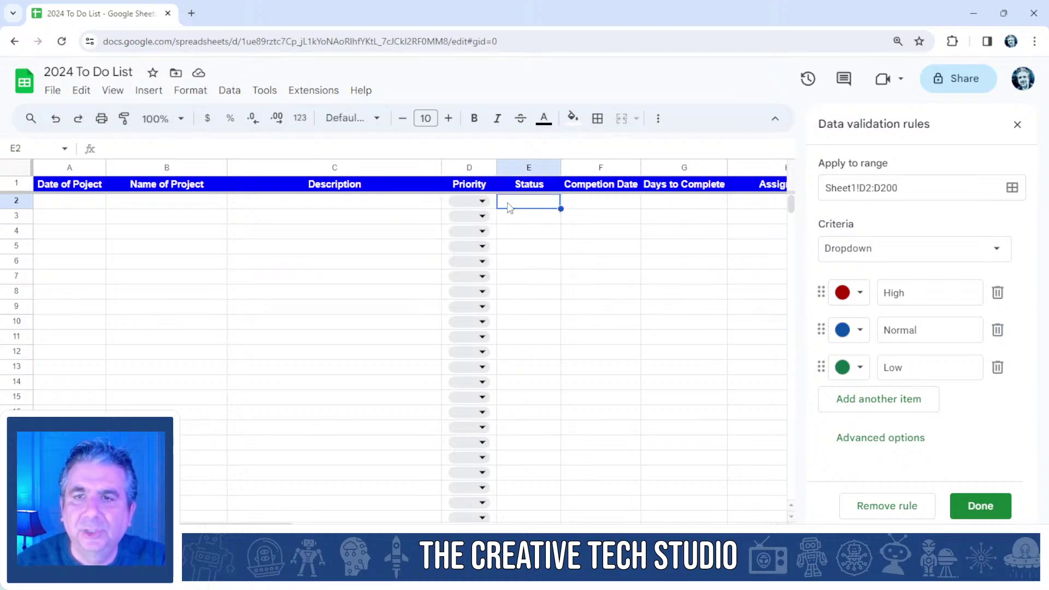
Change the Priority dropdown rule's range to Sheet1!D2:D300 and check how far down column D the dropdowns reach.
left_click(494, 203)
left_click(882, 187)
left_click_drag(883, 188, 885, 187)
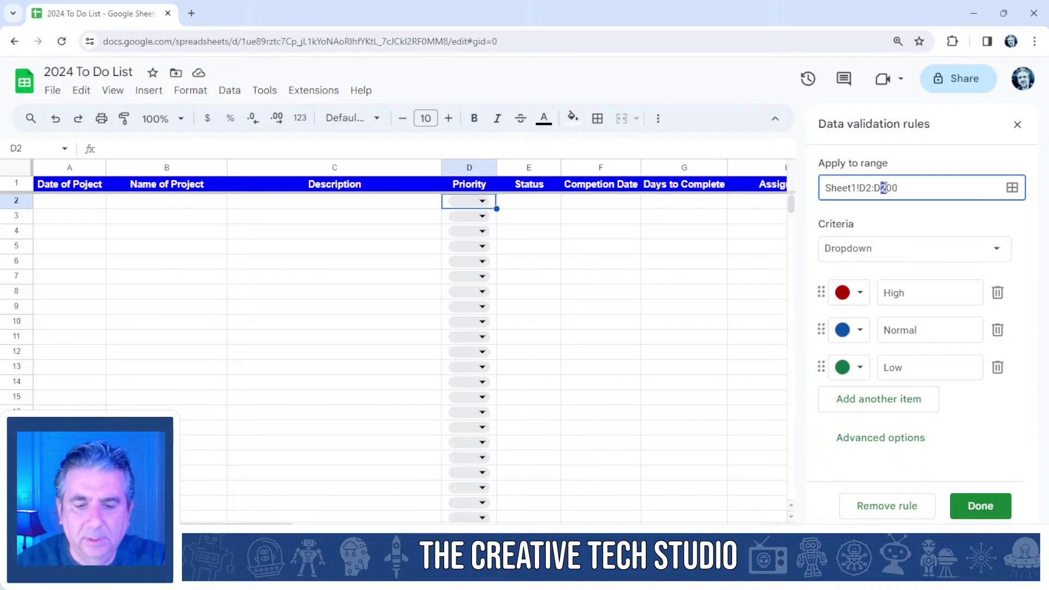
type("3")
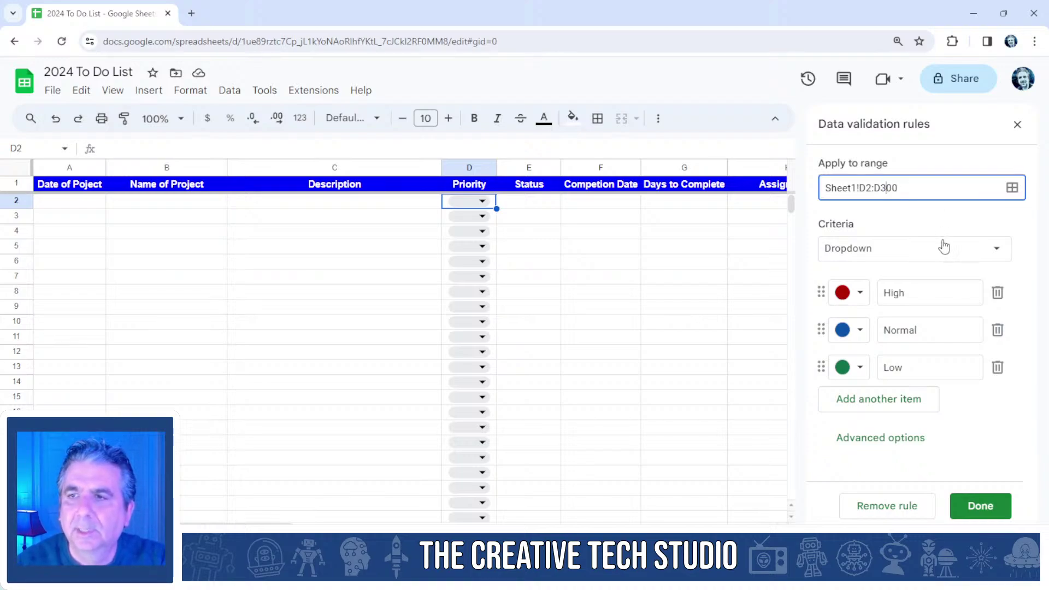
left_click(773, 251)
left_click(626, 246)
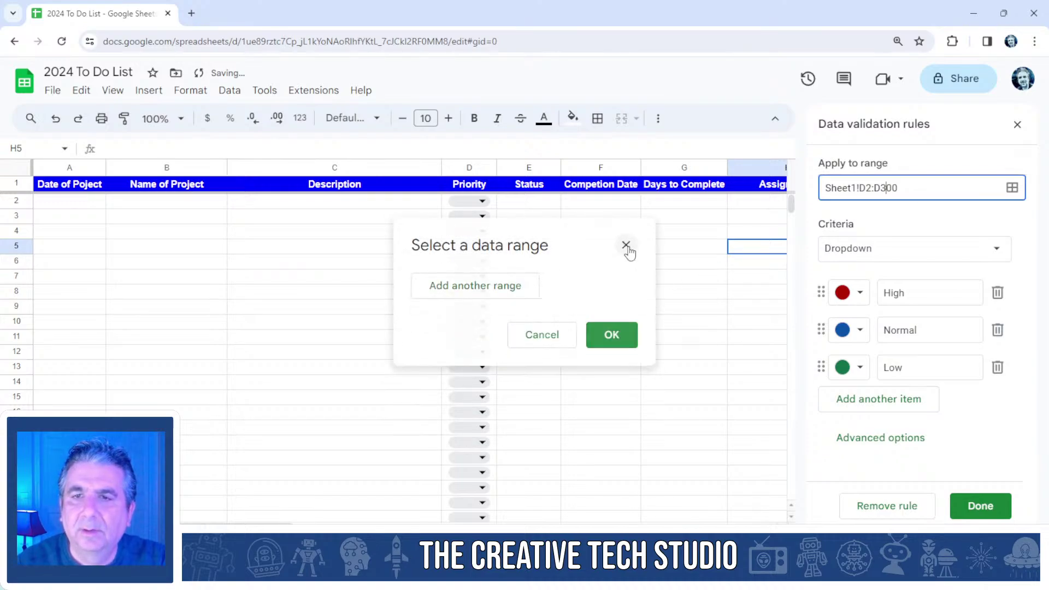
scroll(500, 382, "down", 20)
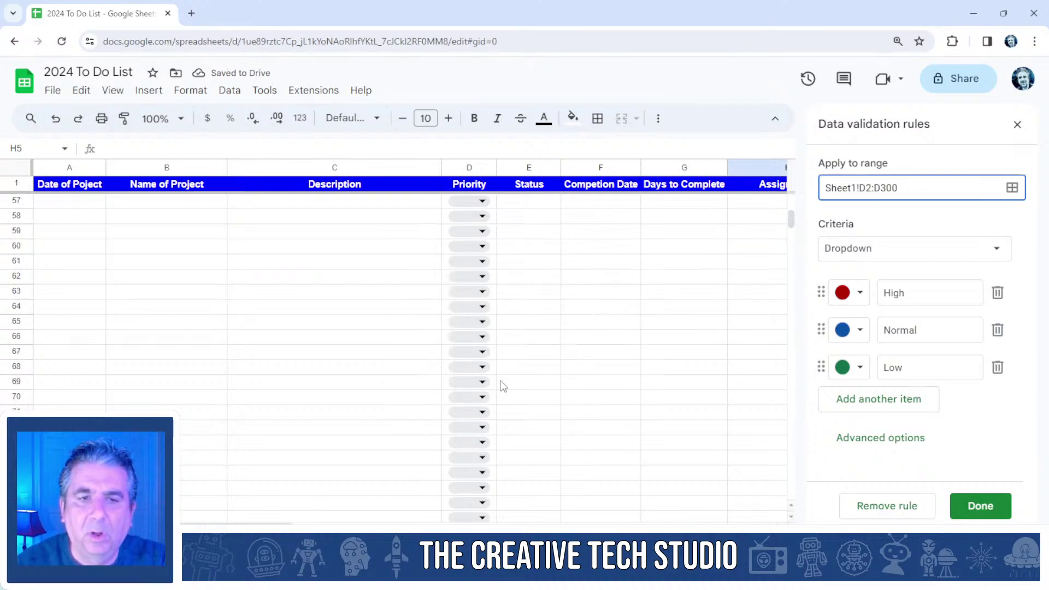
scroll(503, 384, "down", 20)
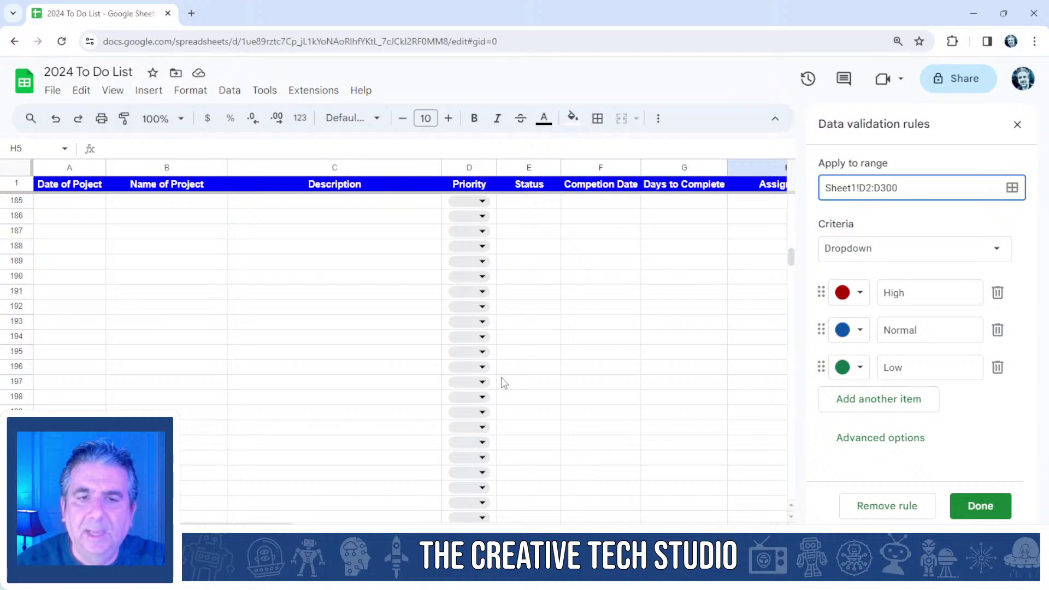
scroll(503, 383, "down", 17)
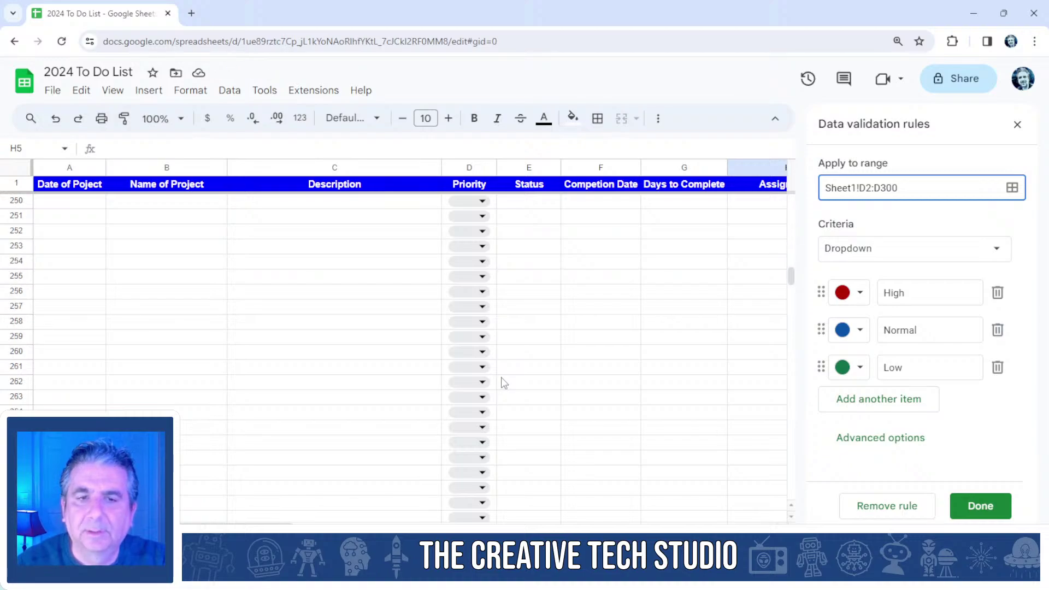
scroll(502, 383, "down", 4)
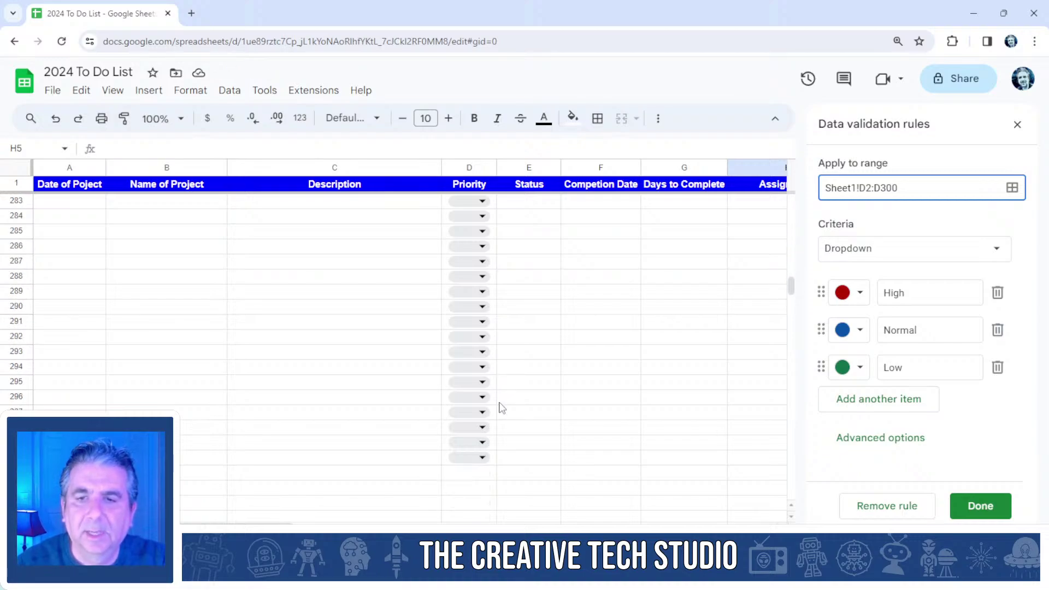
left_click_drag(791, 283, 792, 202)
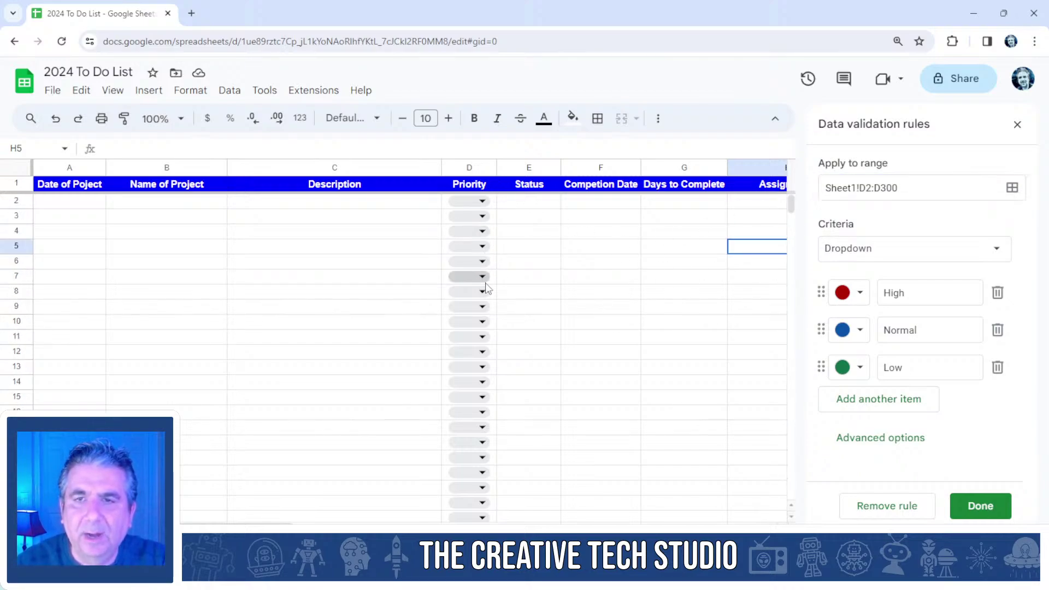
Finish the Priority rule and insert a dropdown in cell E2 under Status.
left_click(529, 203)
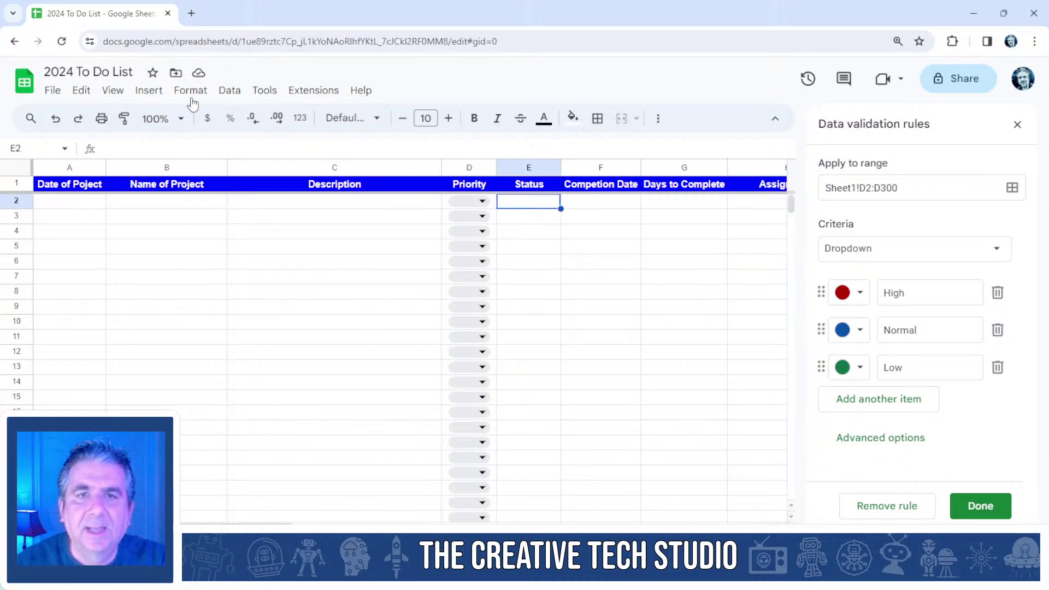
left_click(149, 91)
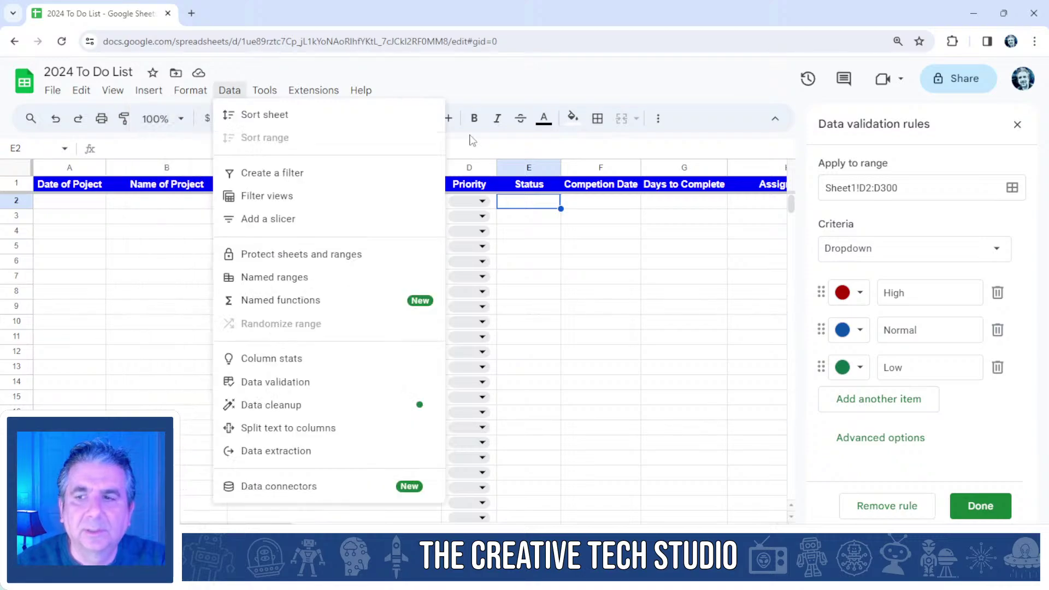
left_click(981, 505)
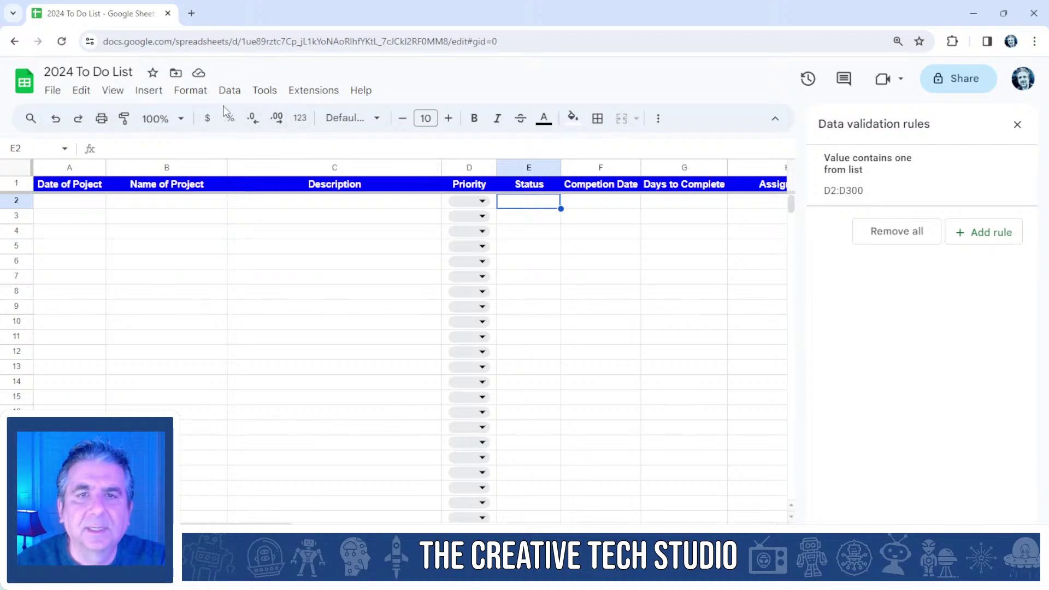
left_click(148, 90)
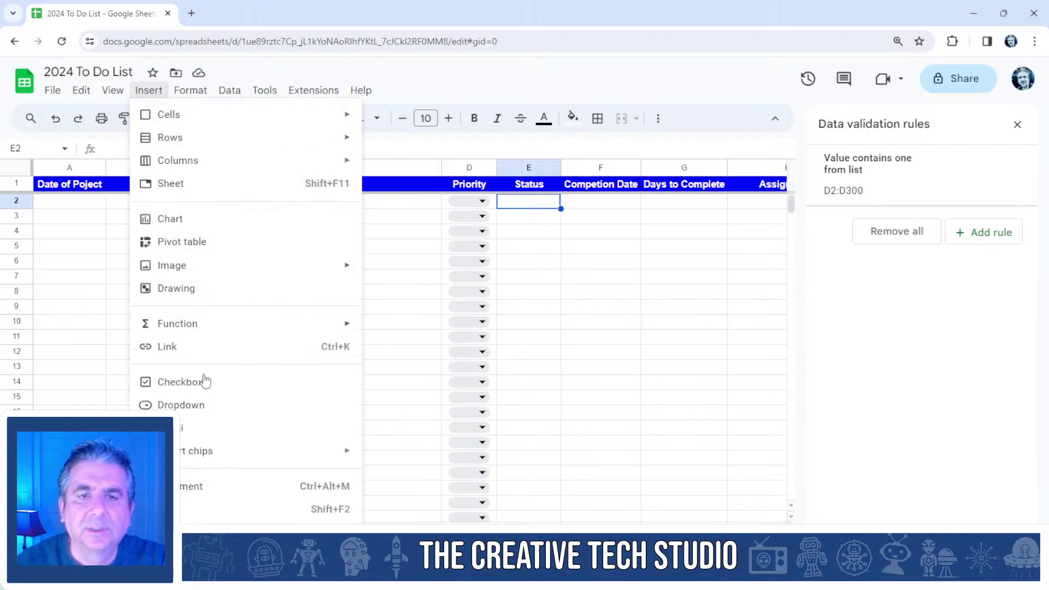
left_click(202, 414)
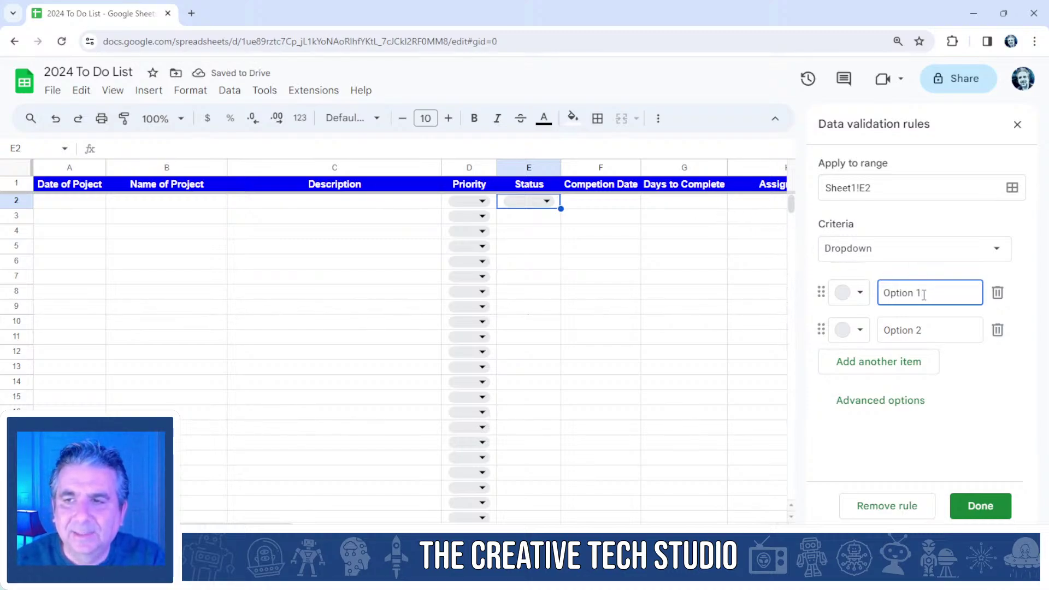
Name the Status dropdown's first option "Not Started" and color it dark red.
left_click_drag(924, 295, 880, 294)
type("No")
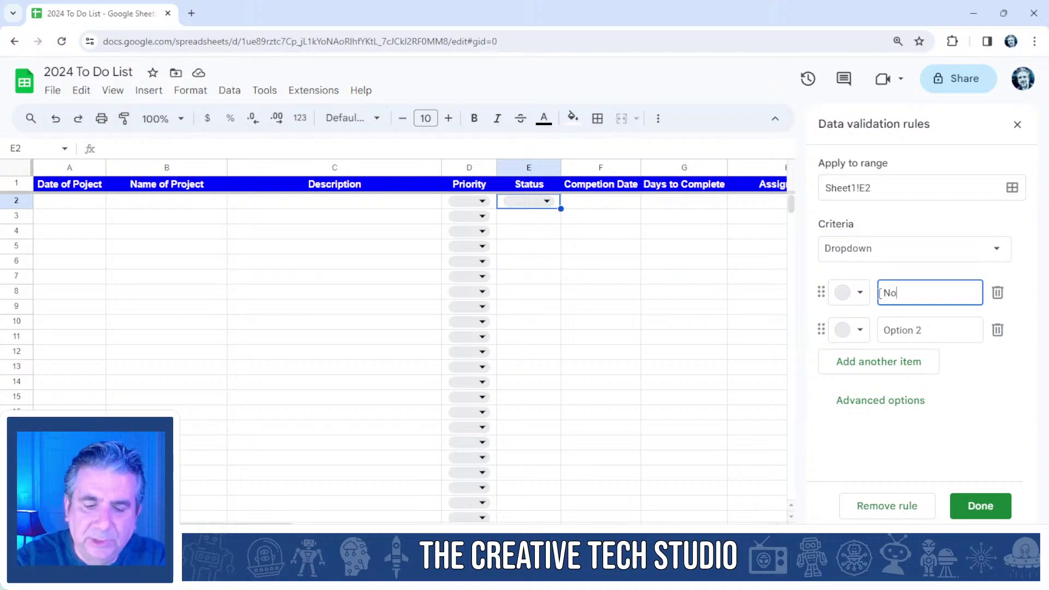
type("t Started")
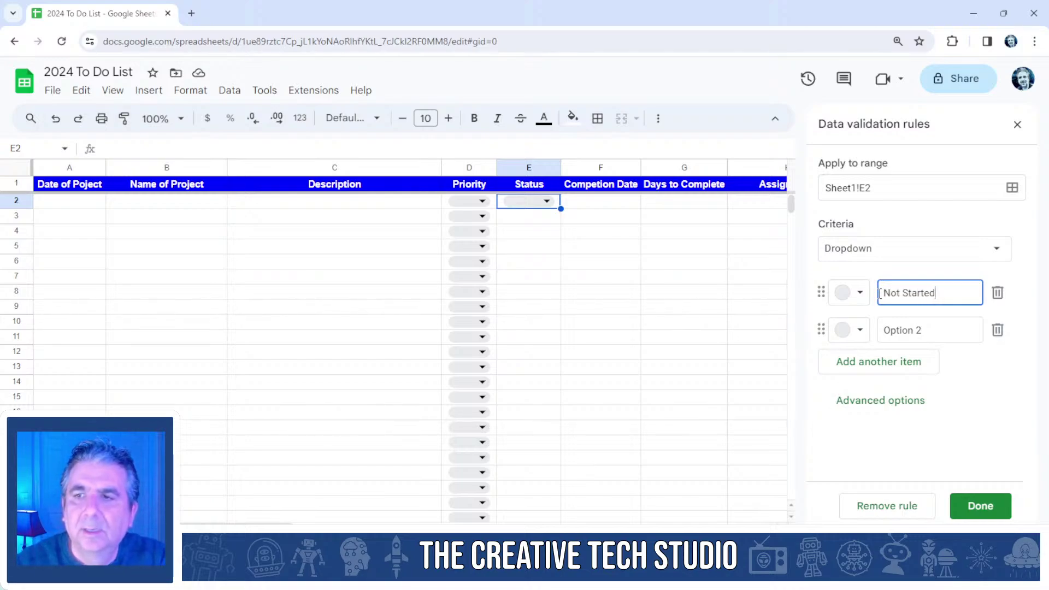
left_click(861, 294)
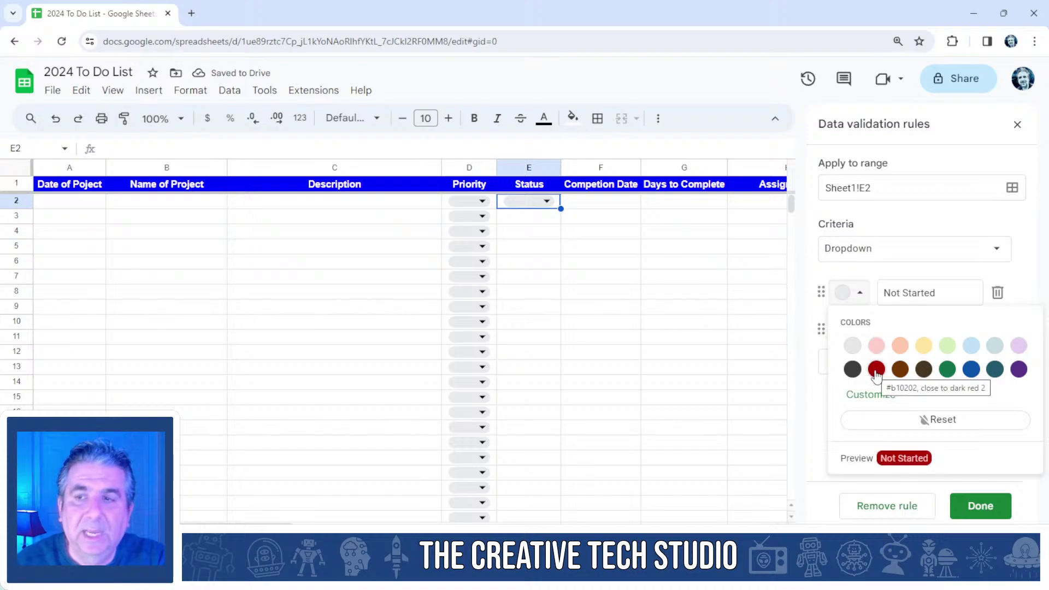
left_click(876, 370)
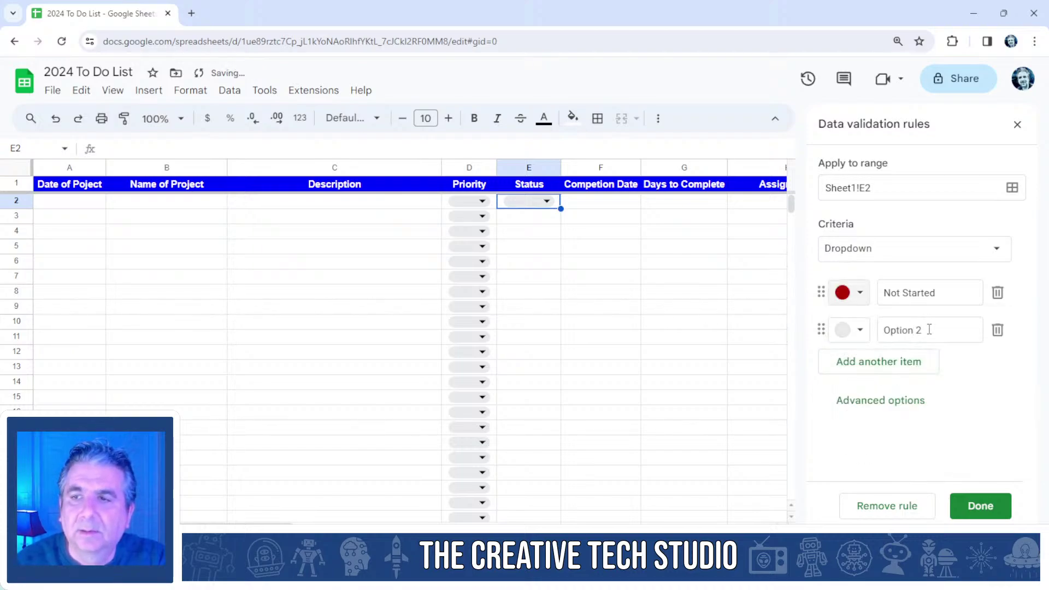
Name the Status dropdown's second option "In Progress" in light yellow and recolor "Not Started" to light red.
left_click_drag(929, 330, 884, 329)
type("In ")
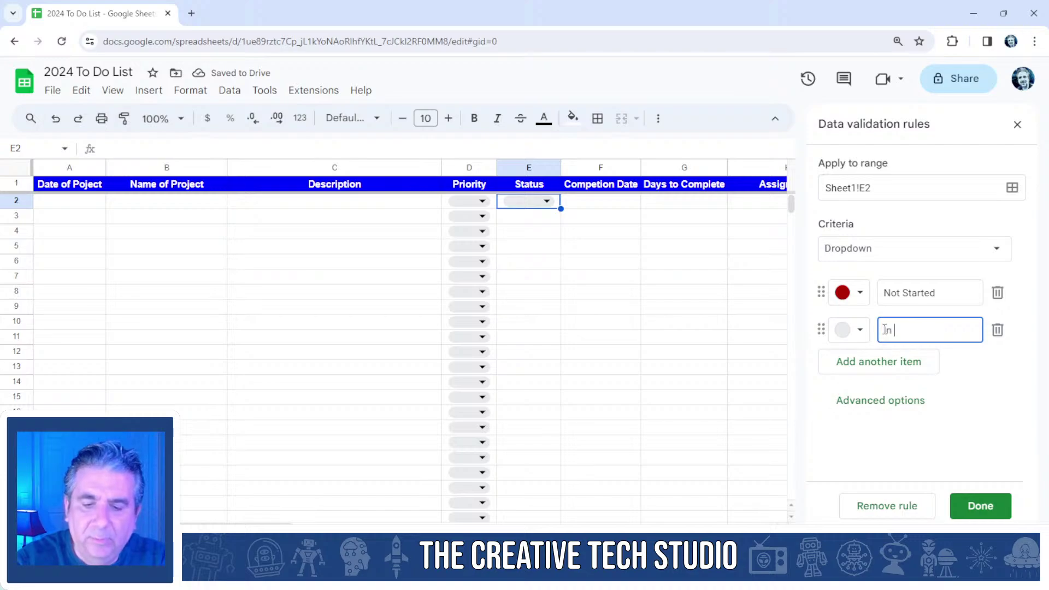
type("Progress")
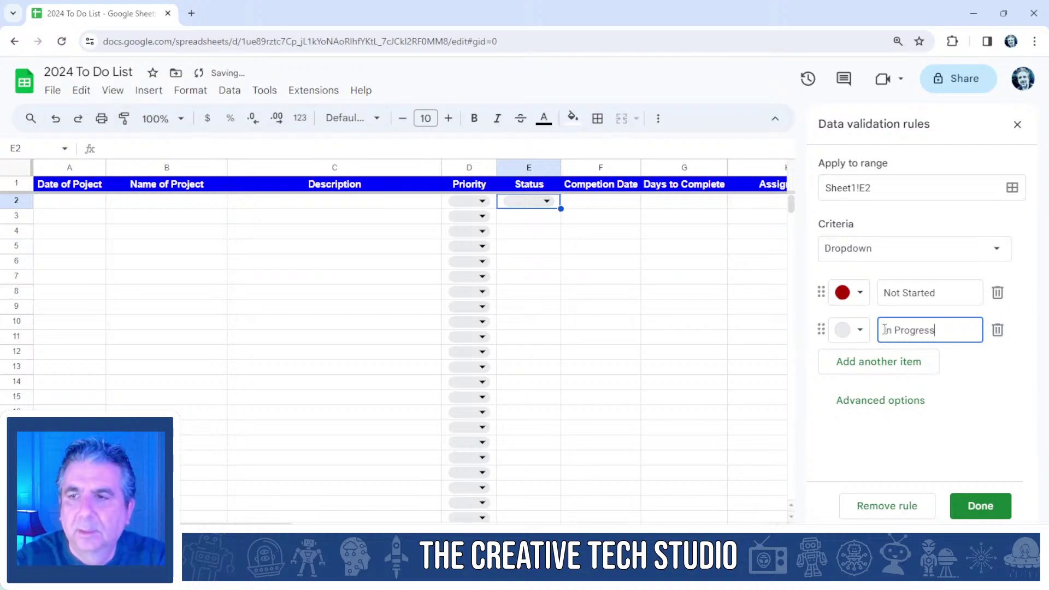
left_click(861, 332)
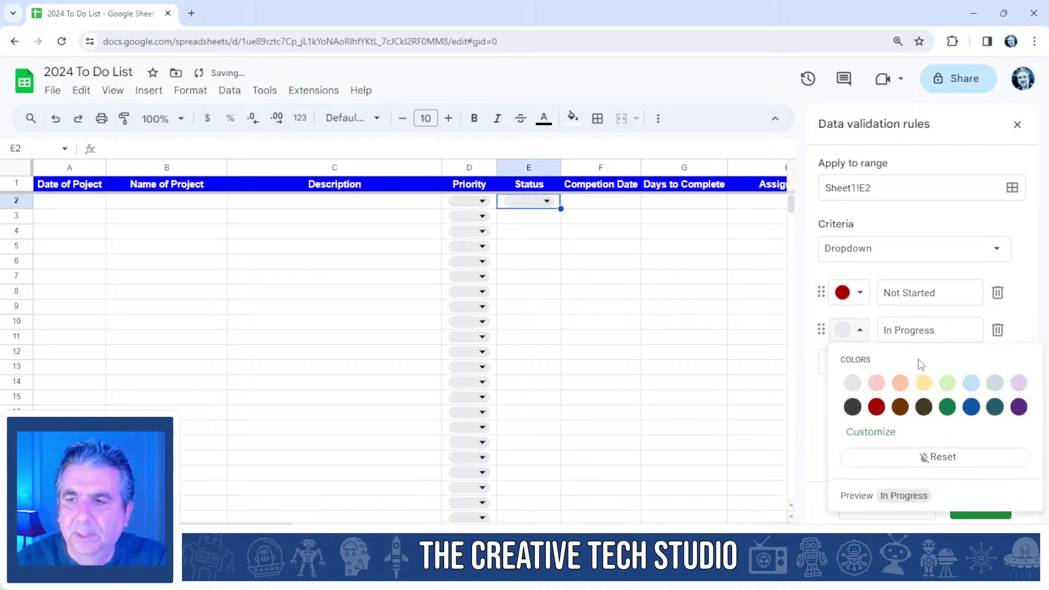
left_click(924, 383)
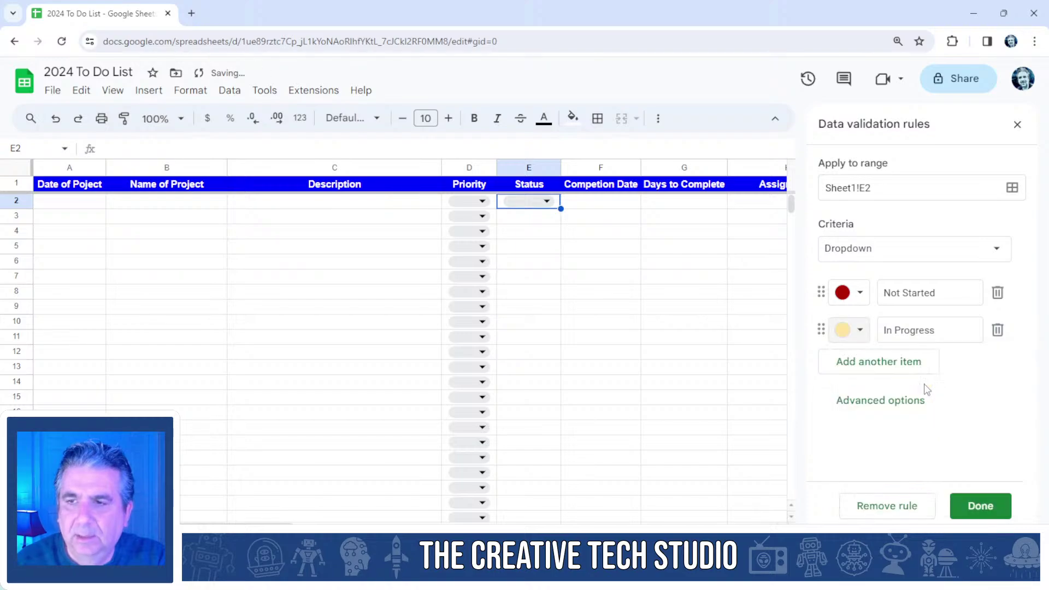
left_click(860, 294)
left_click(881, 345)
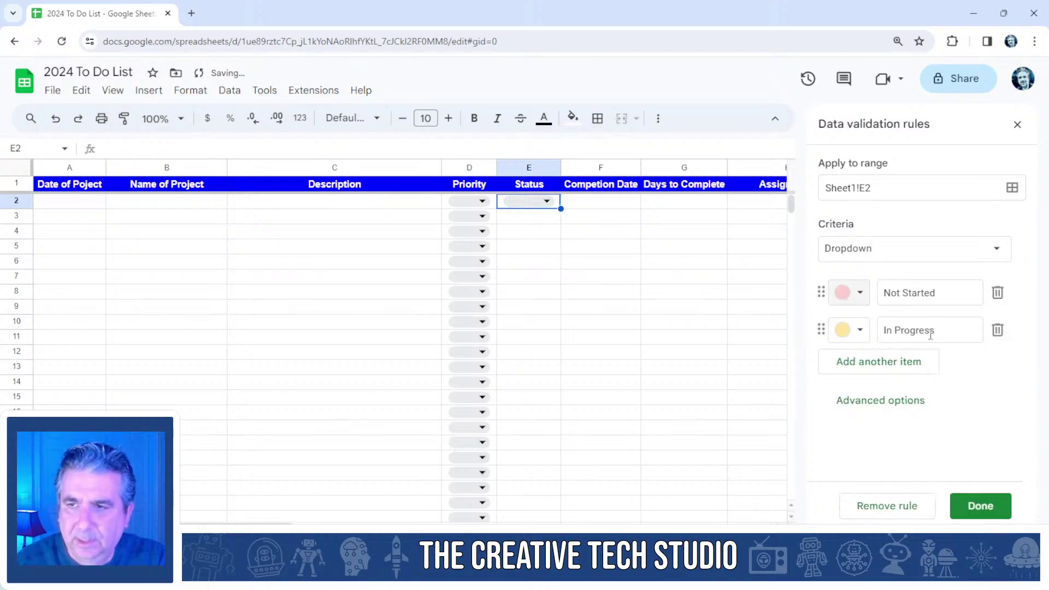
Add a third Status option named "Completed" and color it light green.
left_click(913, 362)
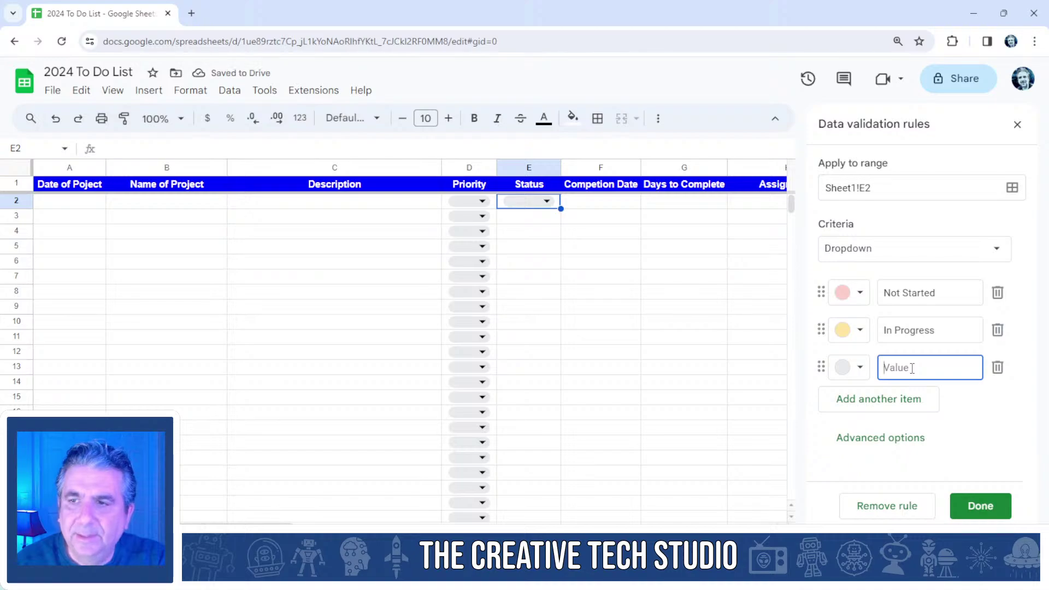
type("Completed")
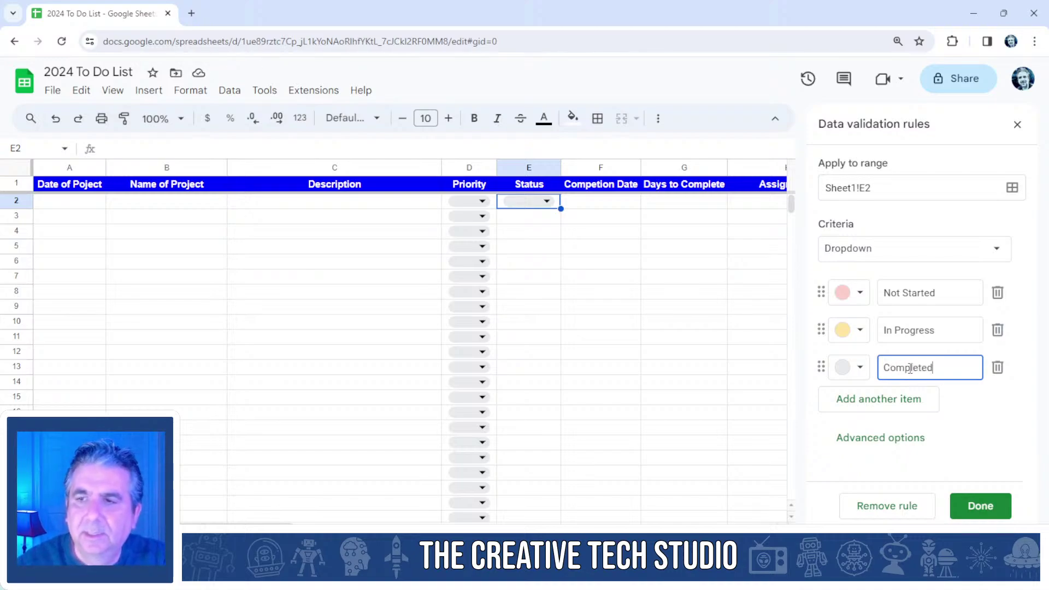
left_click(855, 368)
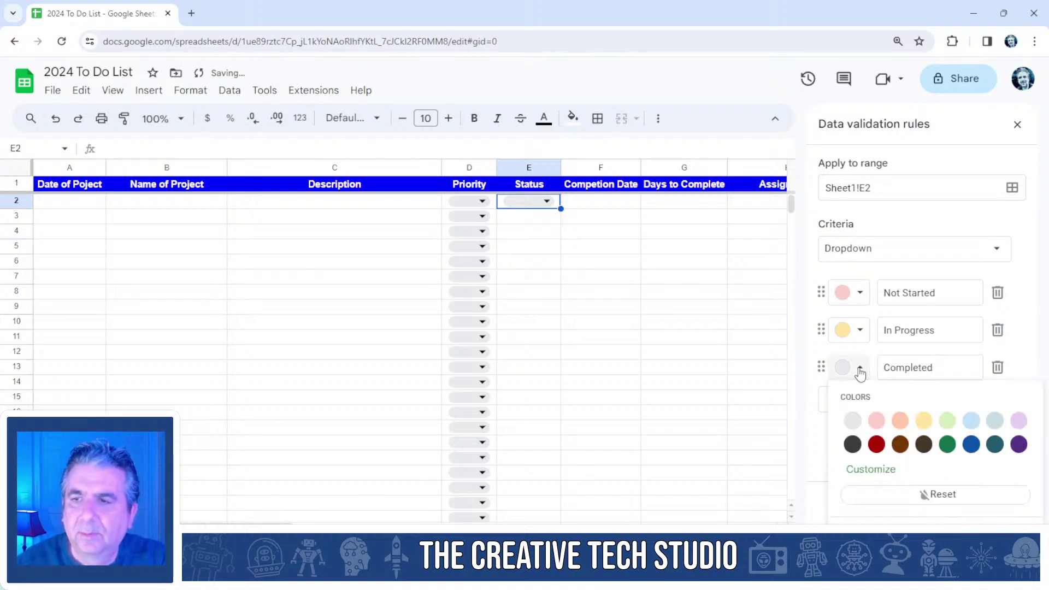
left_click(950, 421)
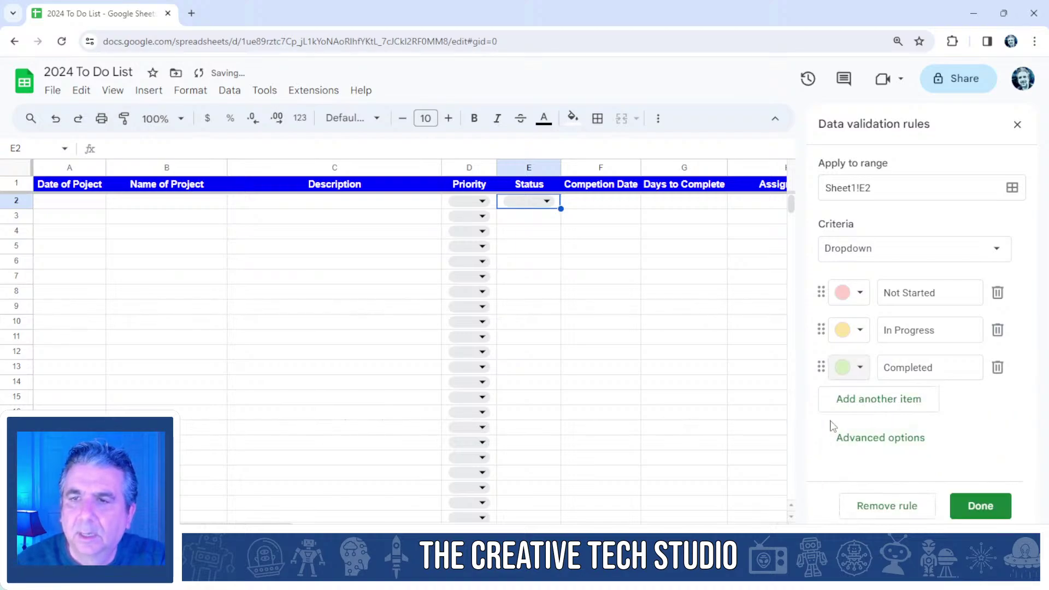
Apply the Status dropdown rule to Sheet1!E2:E300, save it, and check the Priority and Status options in row 2.
left_click(871, 188)
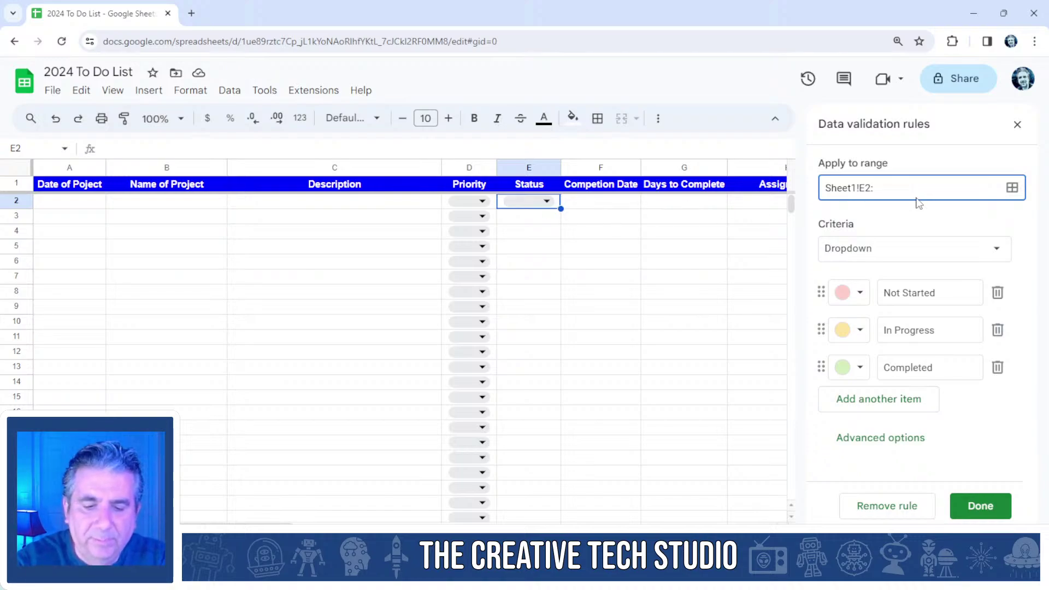
type(":E300")
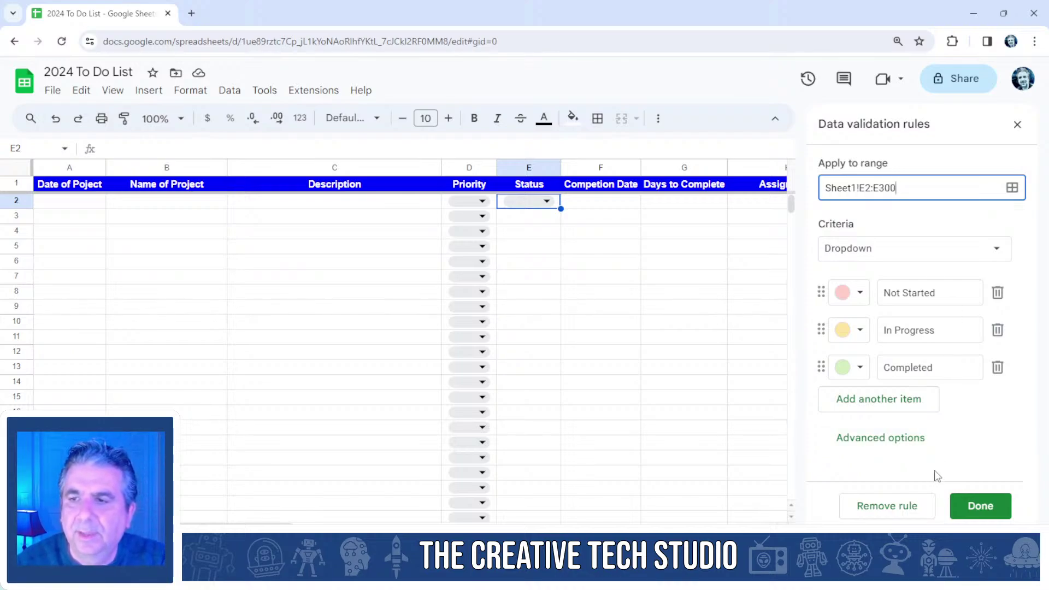
left_click(980, 505)
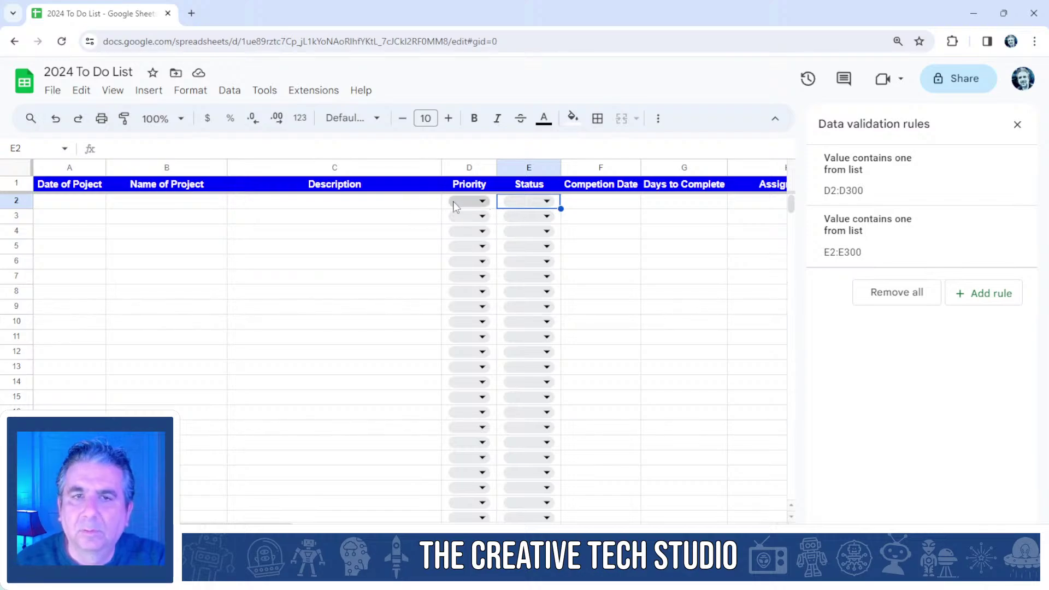
left_click(482, 202)
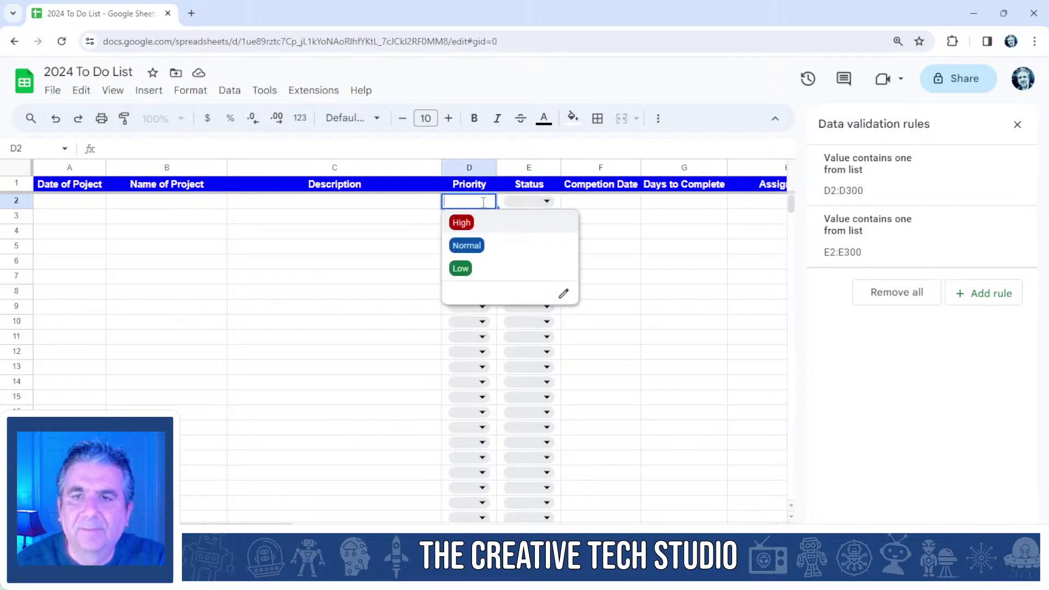
left_click(544, 201)
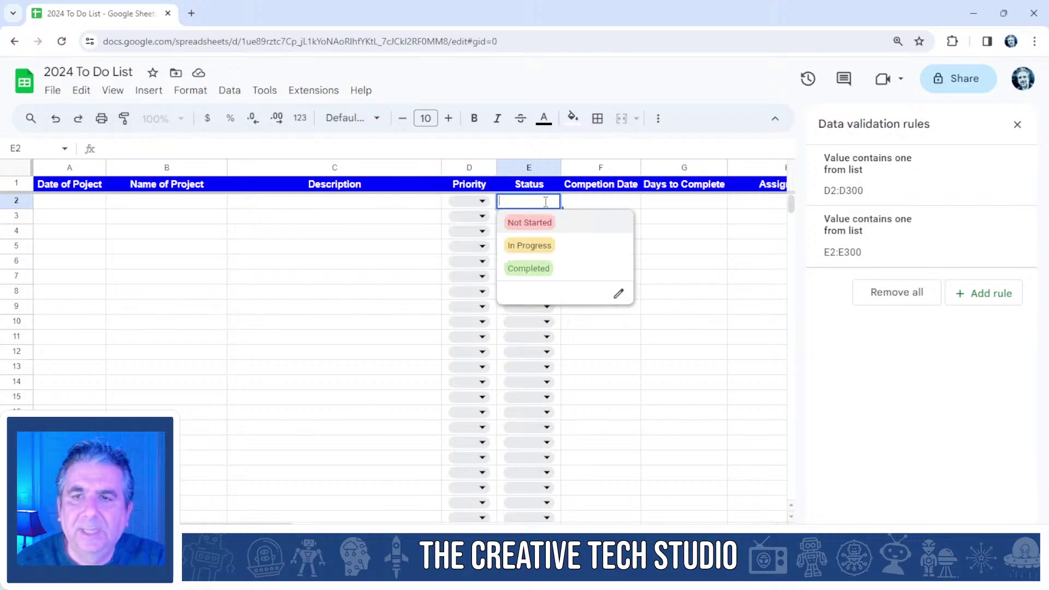
Close the data validation rules and correct the spelling of the header in A1 to "Date of Project".
left_click(600, 202)
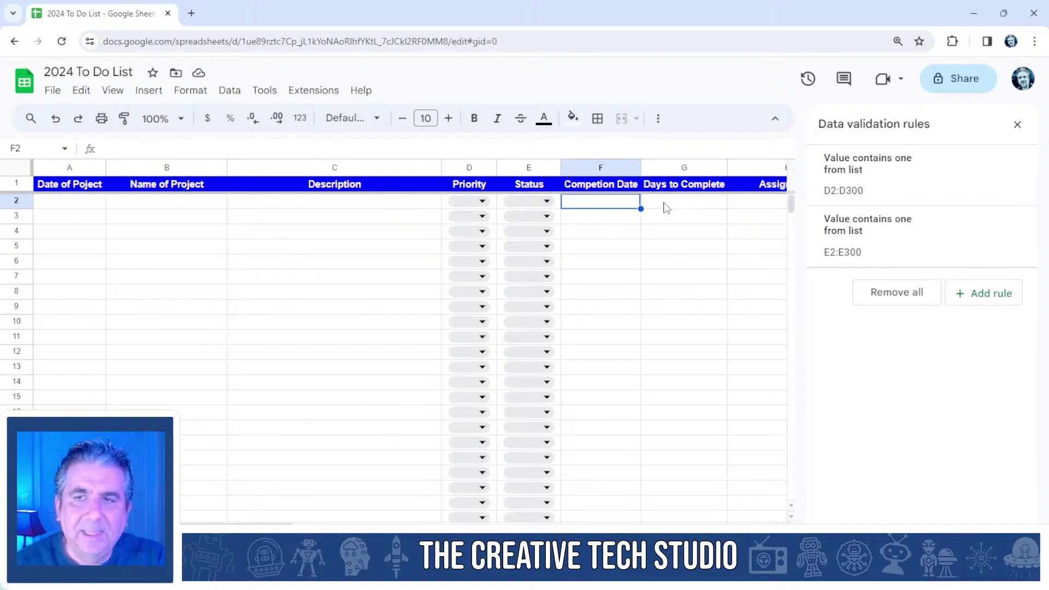
left_click(1018, 125)
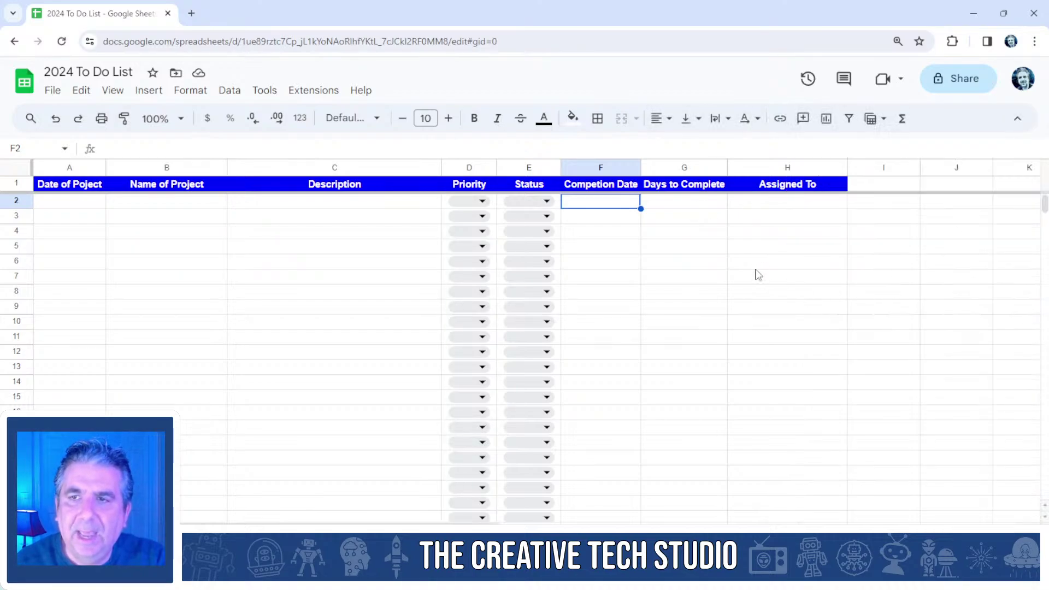
left_click(685, 206)
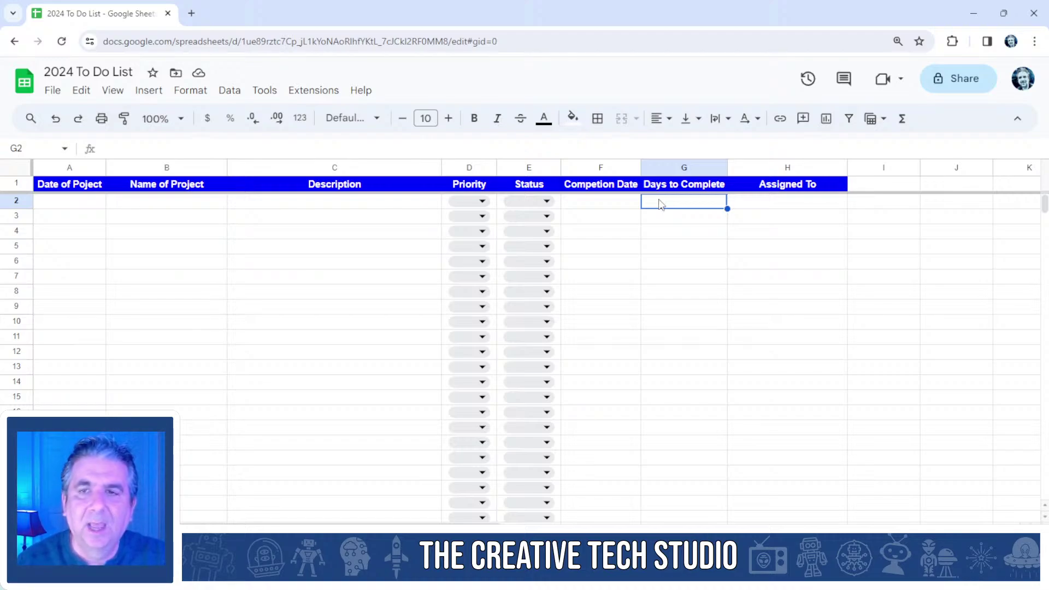
left_click(81, 188)
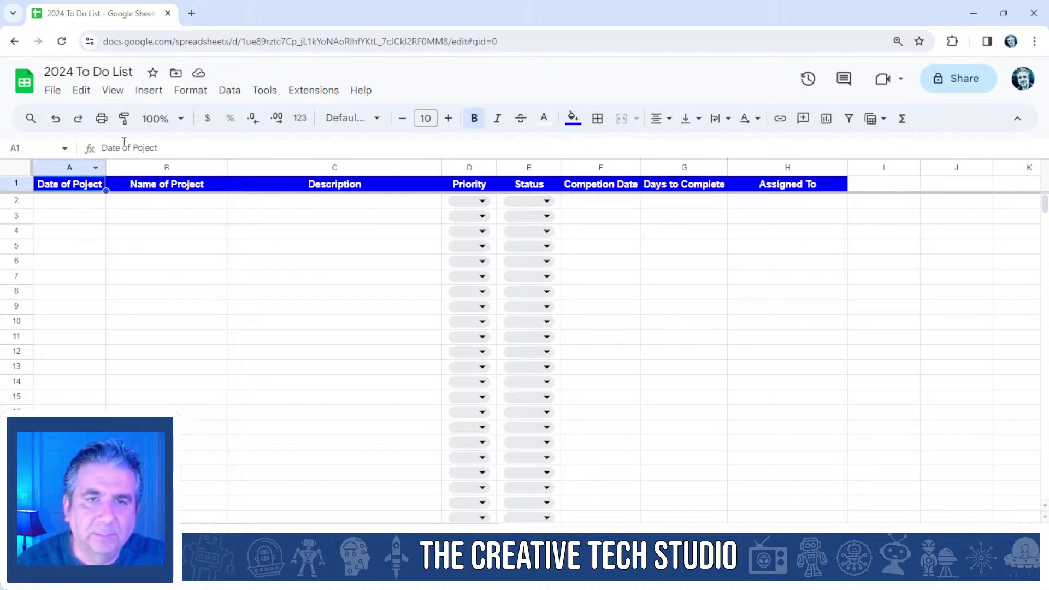
left_click(138, 148)
type("r")
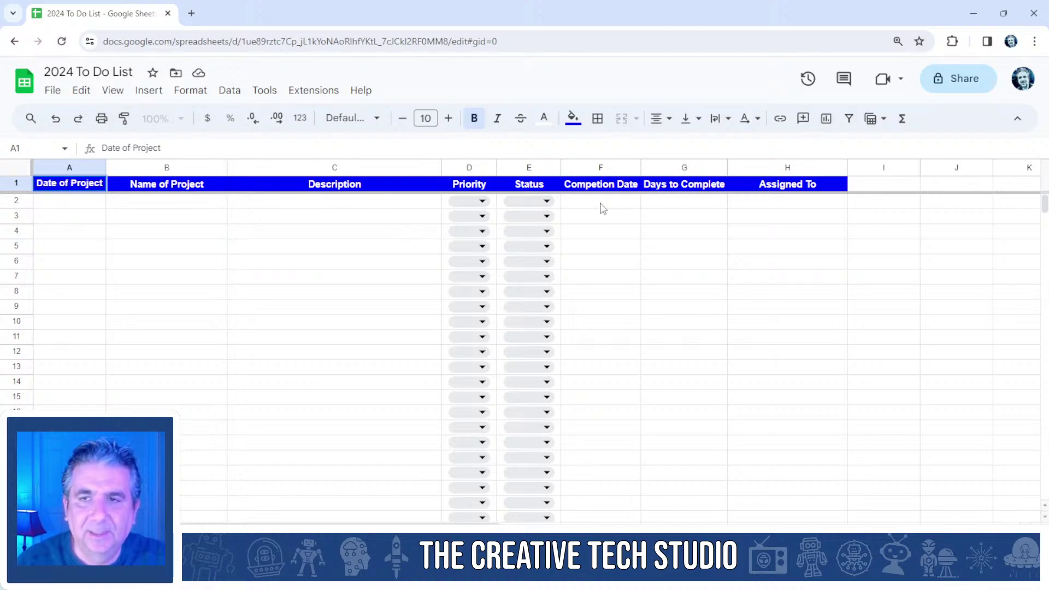
Enter the formula =DAYS(F2,A2) in cell G2 under Days to Complete.
left_click(669, 208)
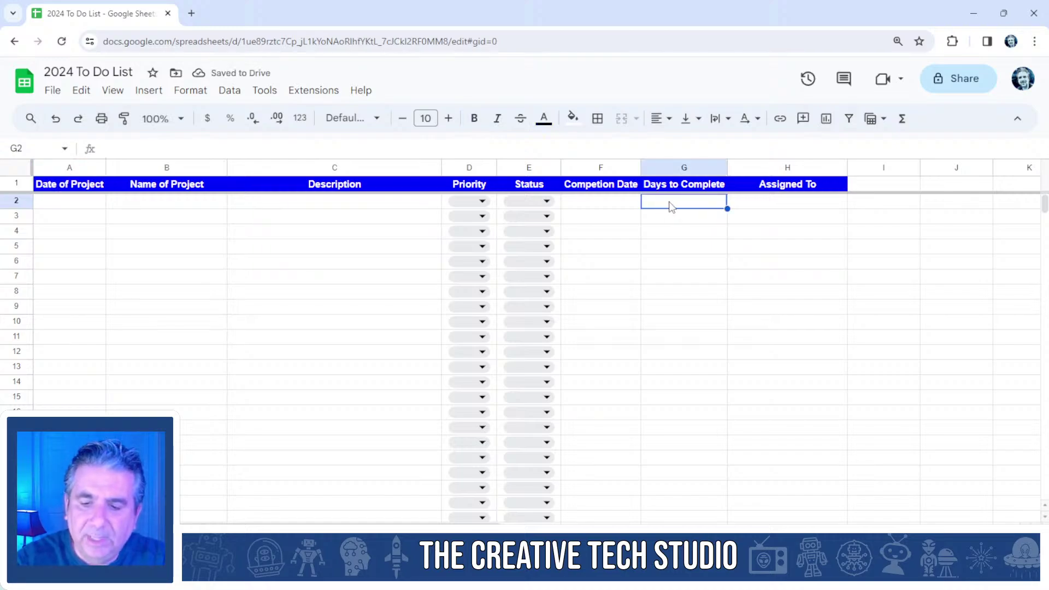
type("=")
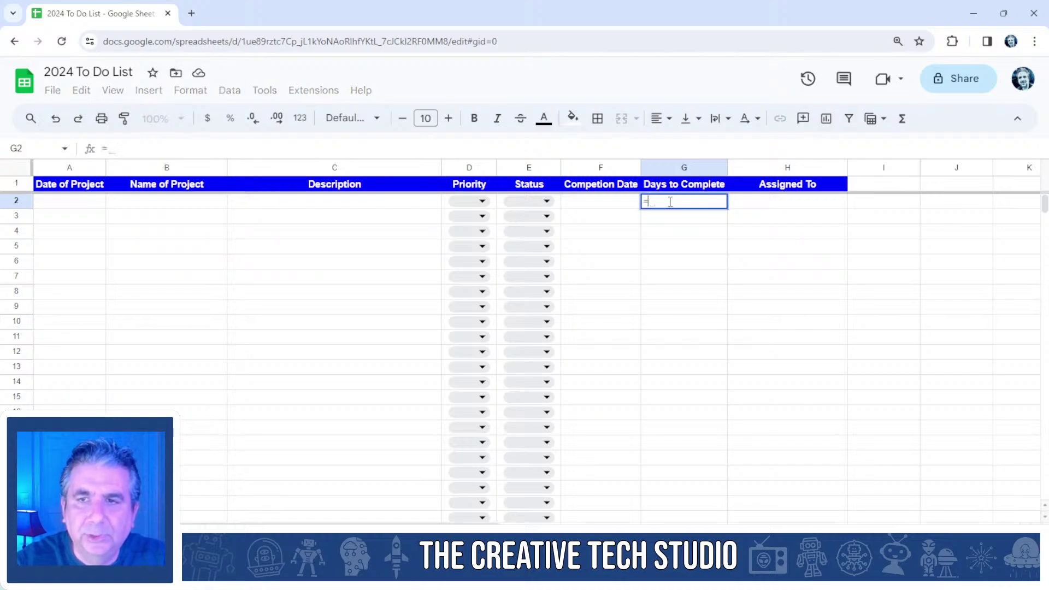
type("Days")
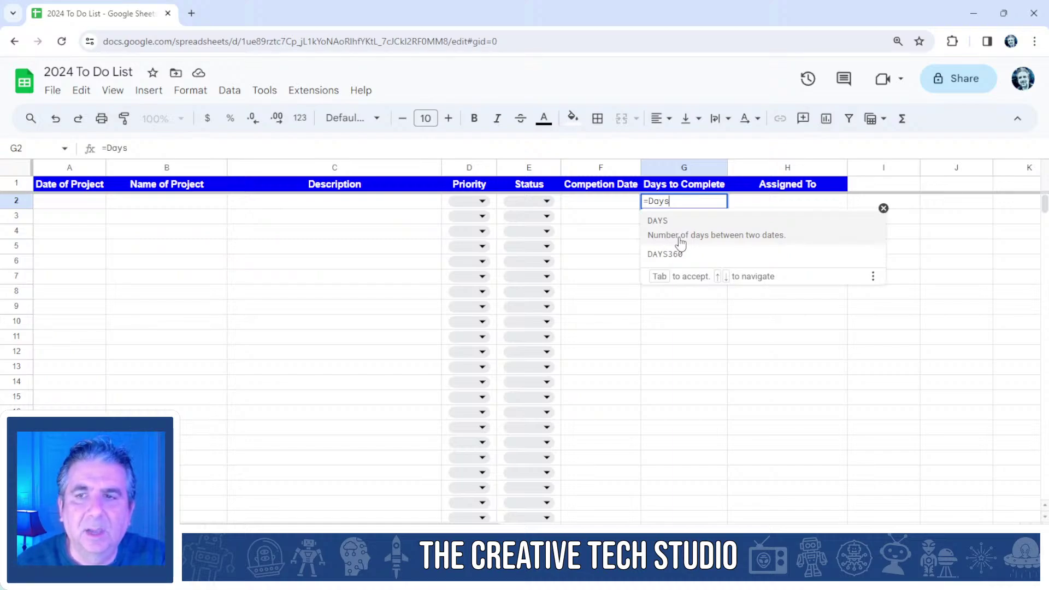
left_click(746, 232)
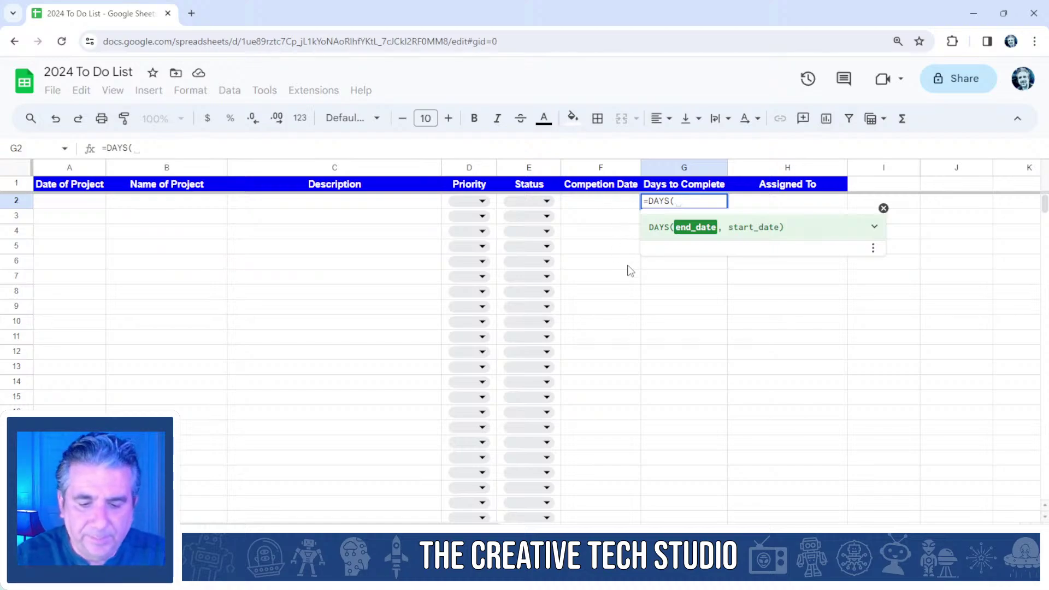
type("F2")
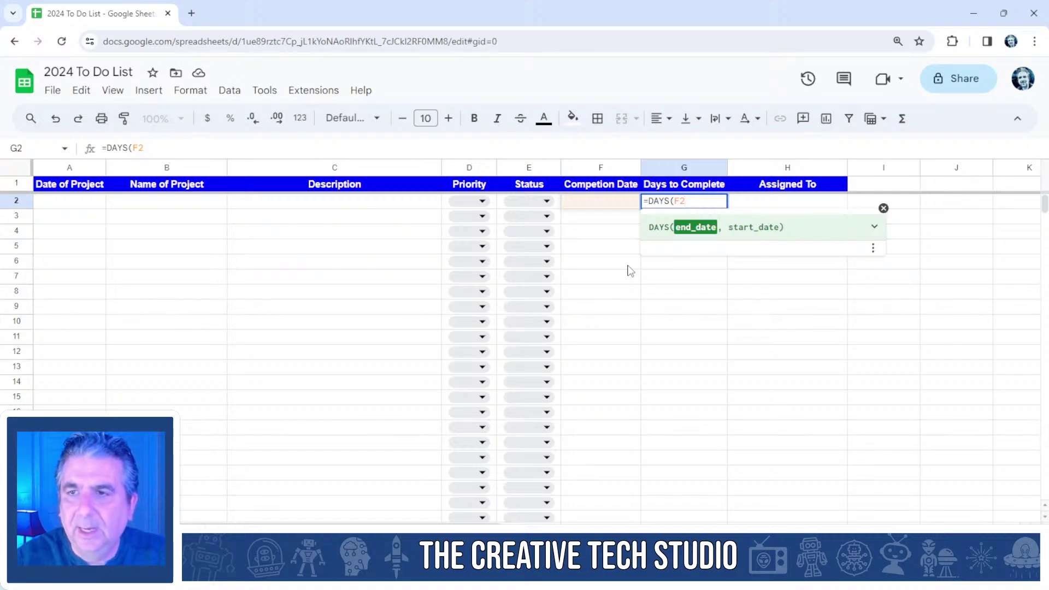
type(",")
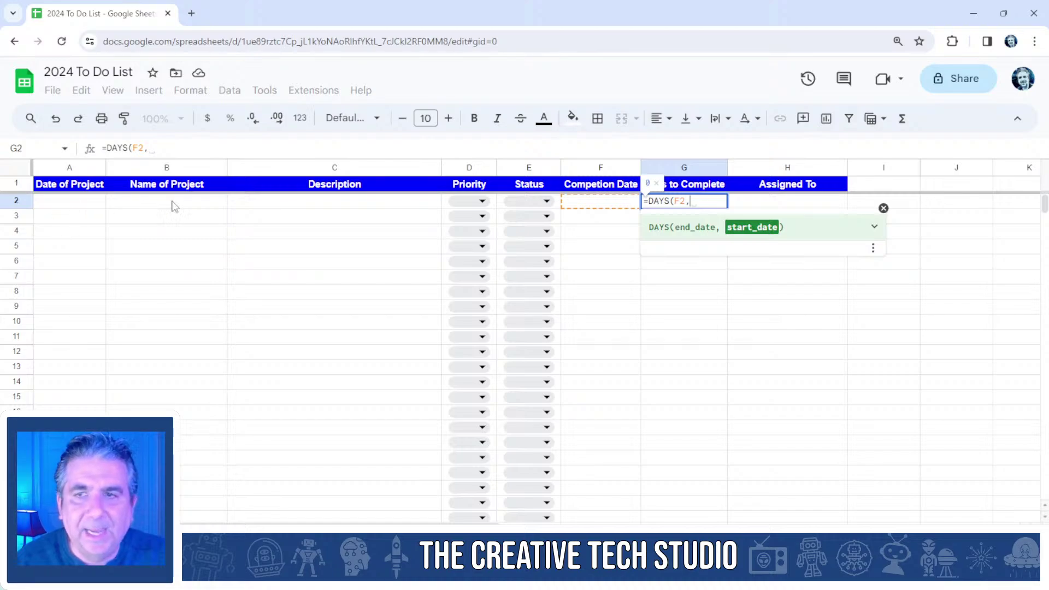
type("A2")
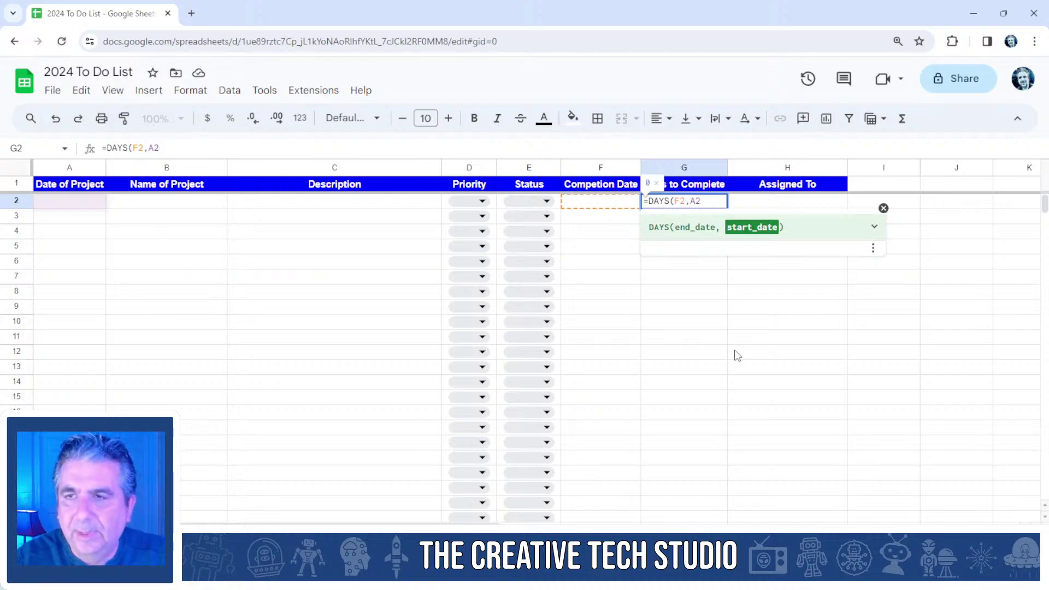
type(")")
key("Return")
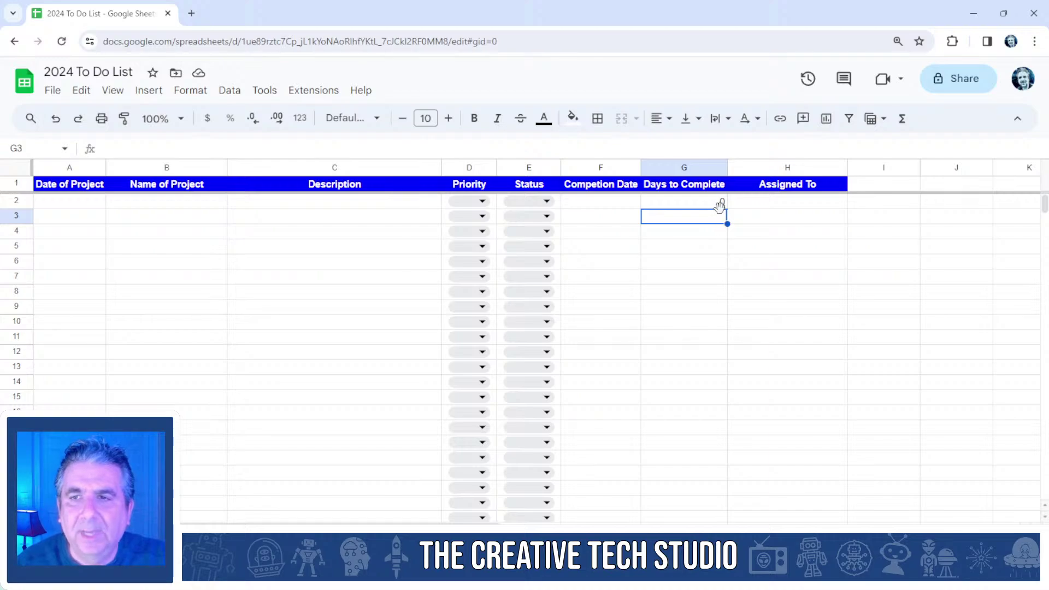
Fill the Days to Complete formula from G2 down to G300 and check the formula in the last row.
left_click(705, 204)
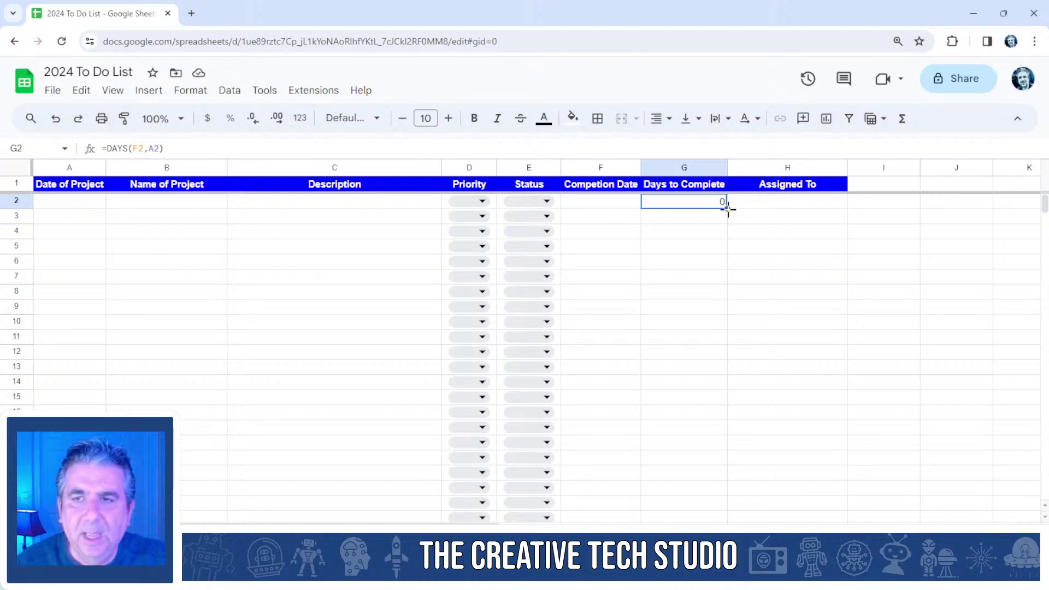
left_click_drag(727, 210, 687, 459)
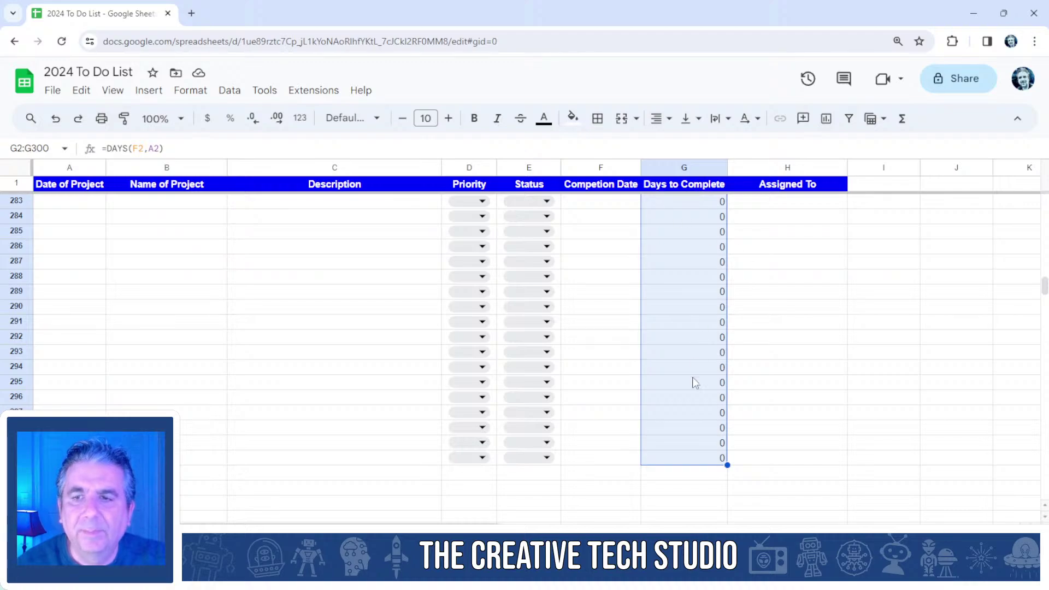
left_click(693, 464)
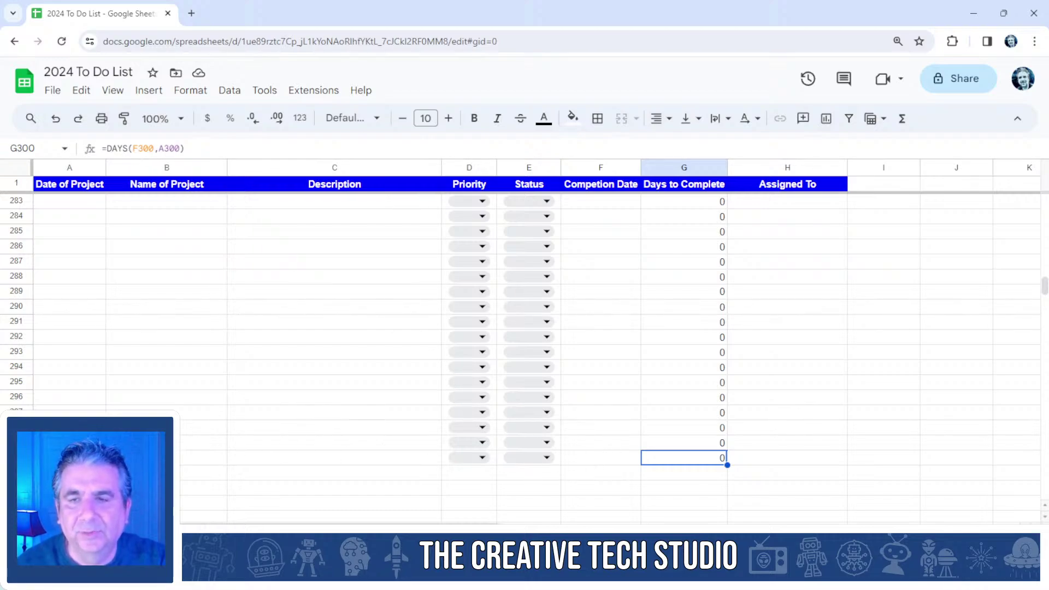
left_click(776, 418)
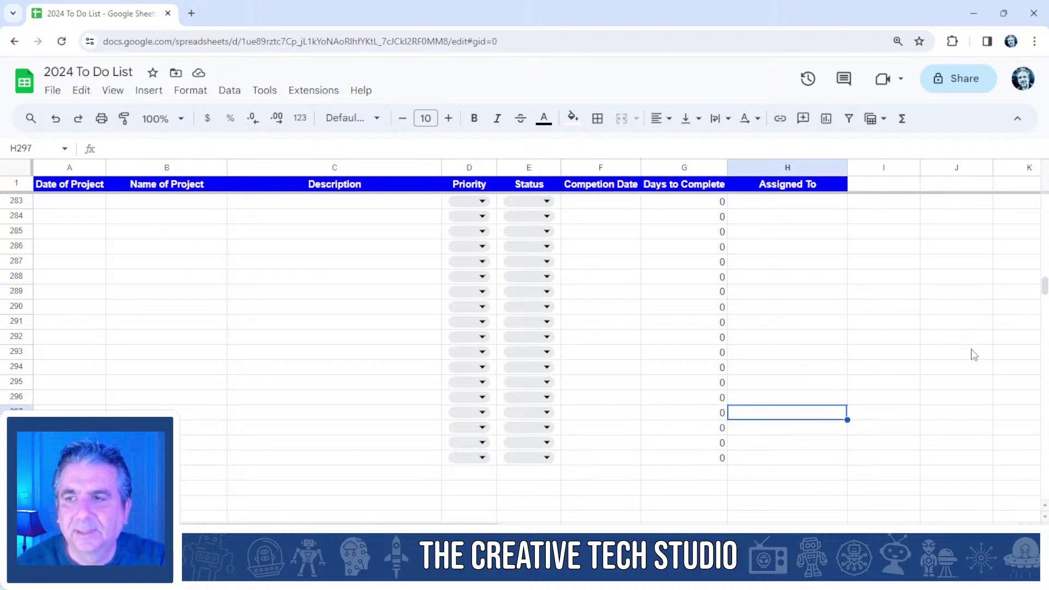
left_click_drag(1044, 290, 1045, 200)
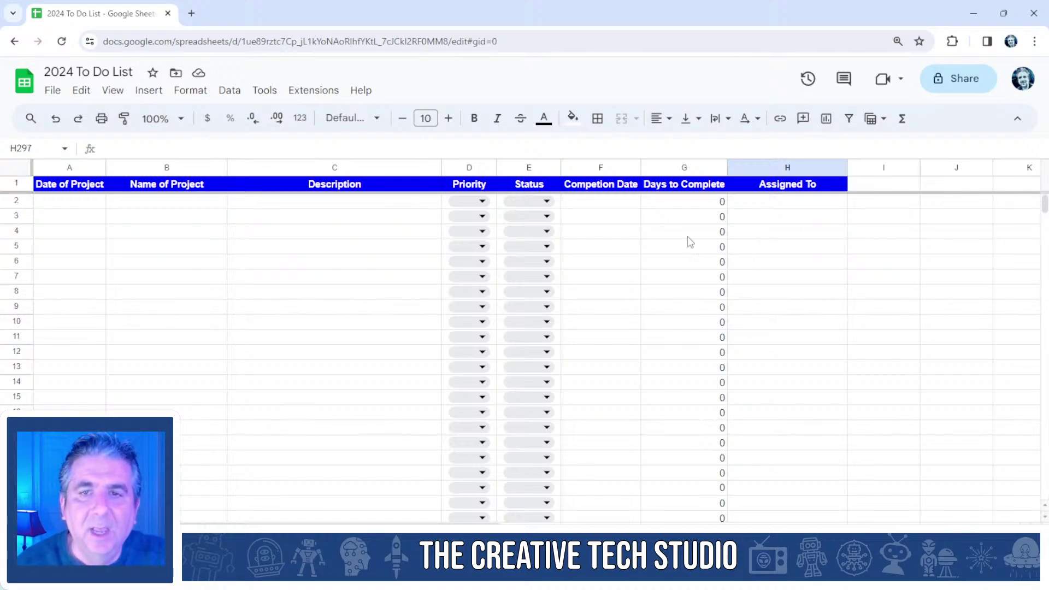
Enter 1/7/24 as the first project's date in cell A2.
left_click(53, 207)
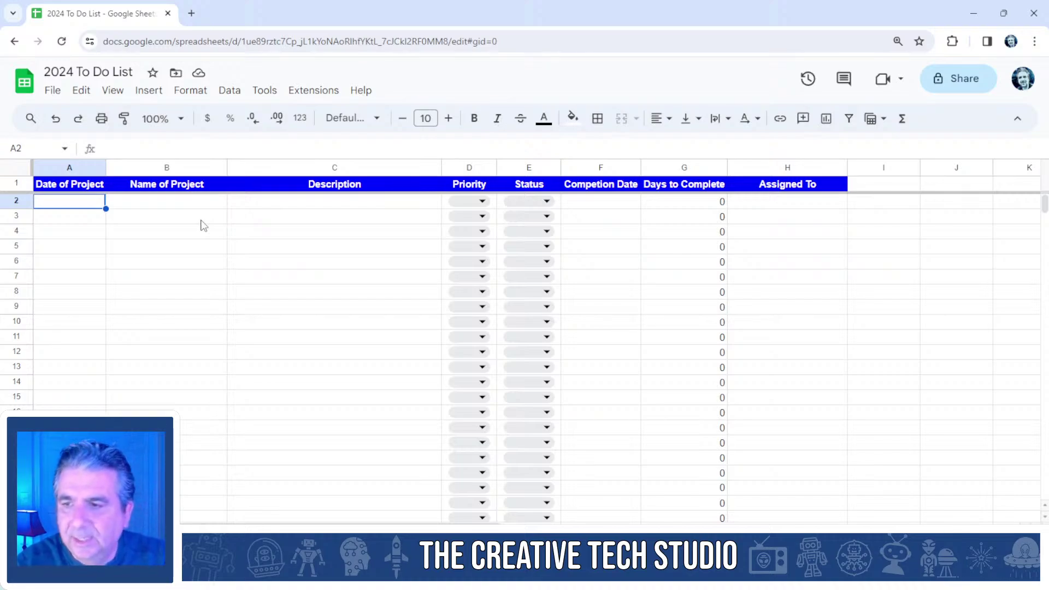
type("1/2")
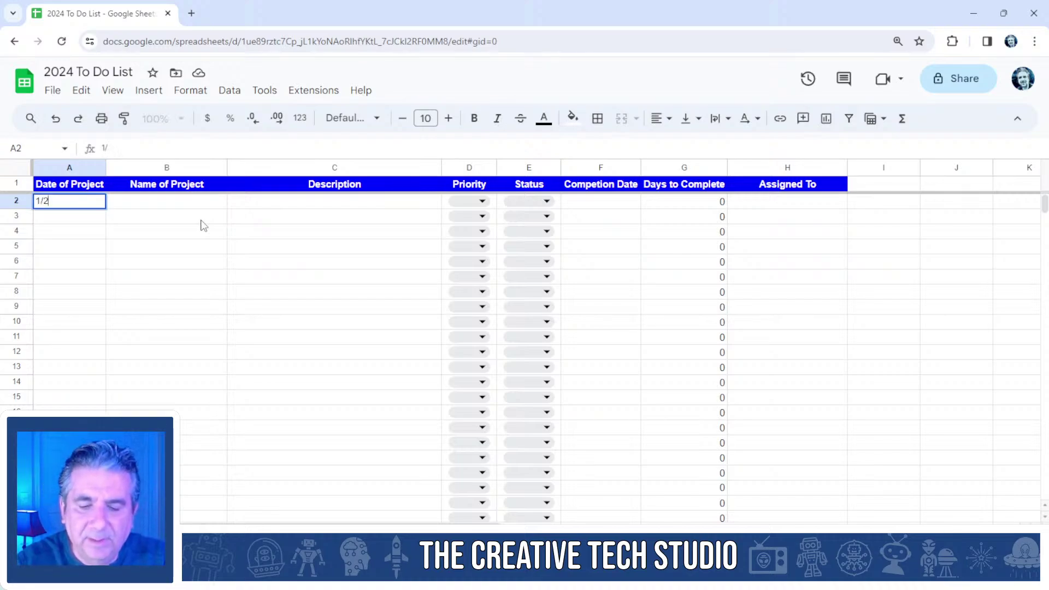
key("BackSpace")
type("7")
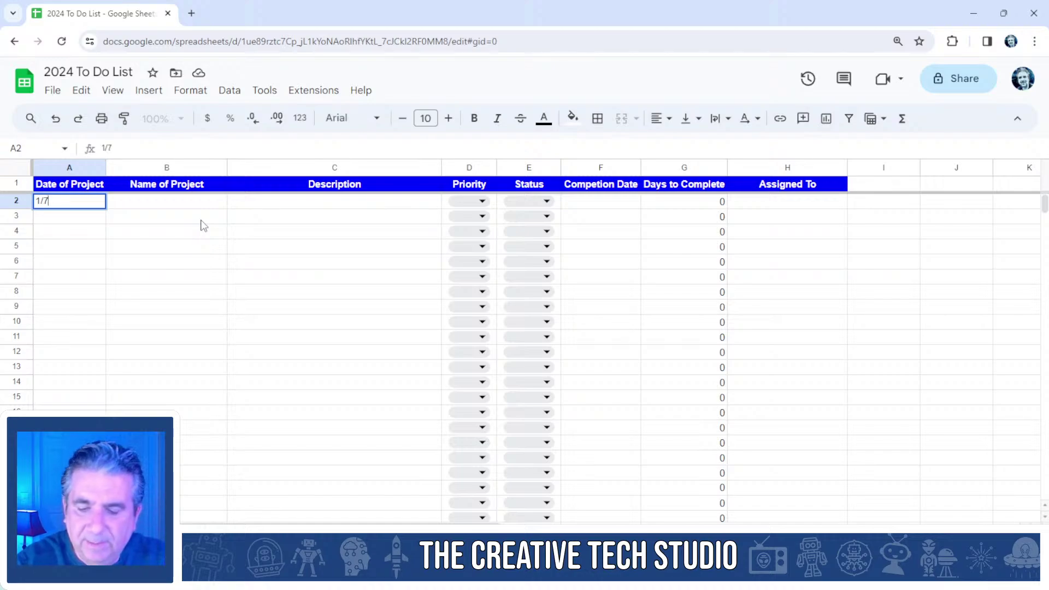
type("/24")
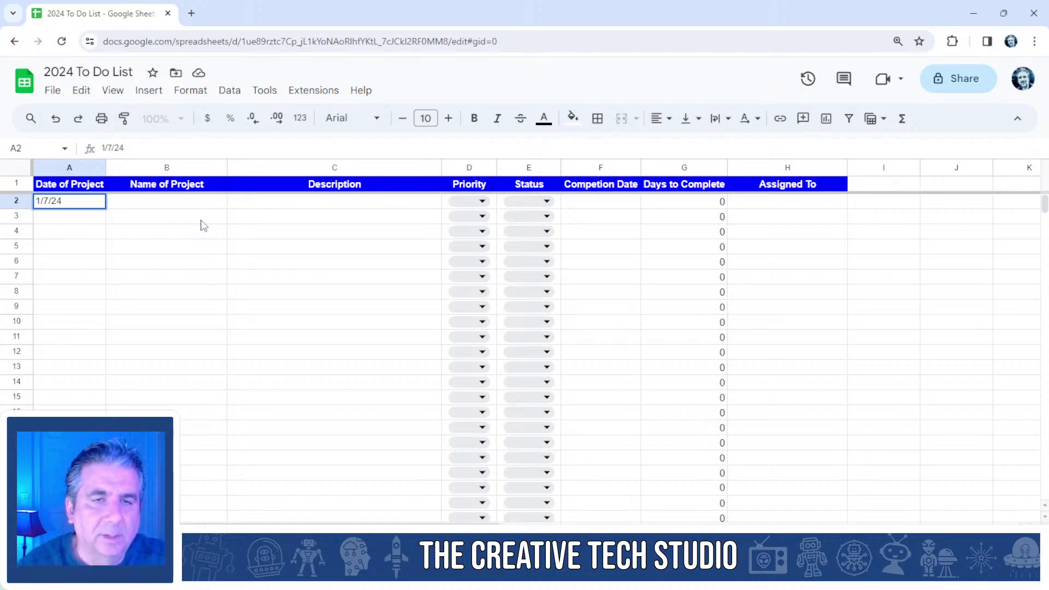
Name the project in row 2 "Project #1" and enter the description "This is a very important project".
left_click(137, 204)
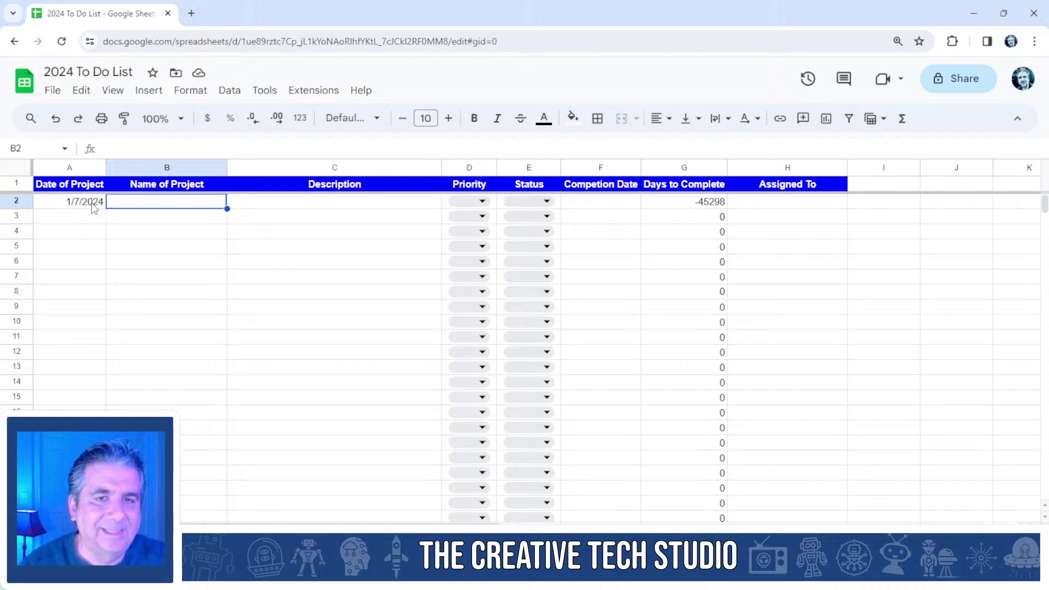
type("Project")
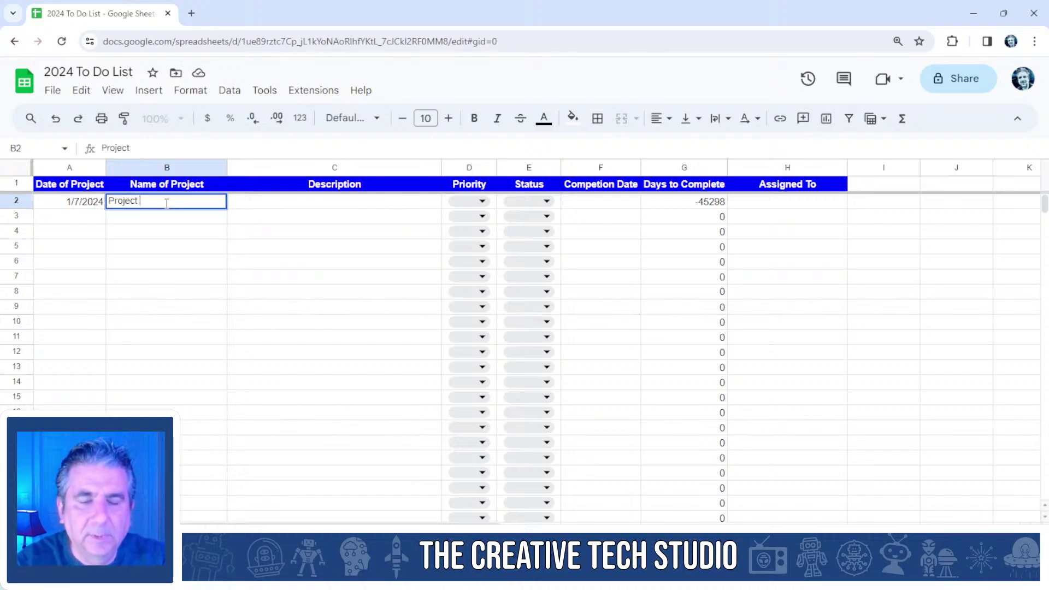
type(" #1")
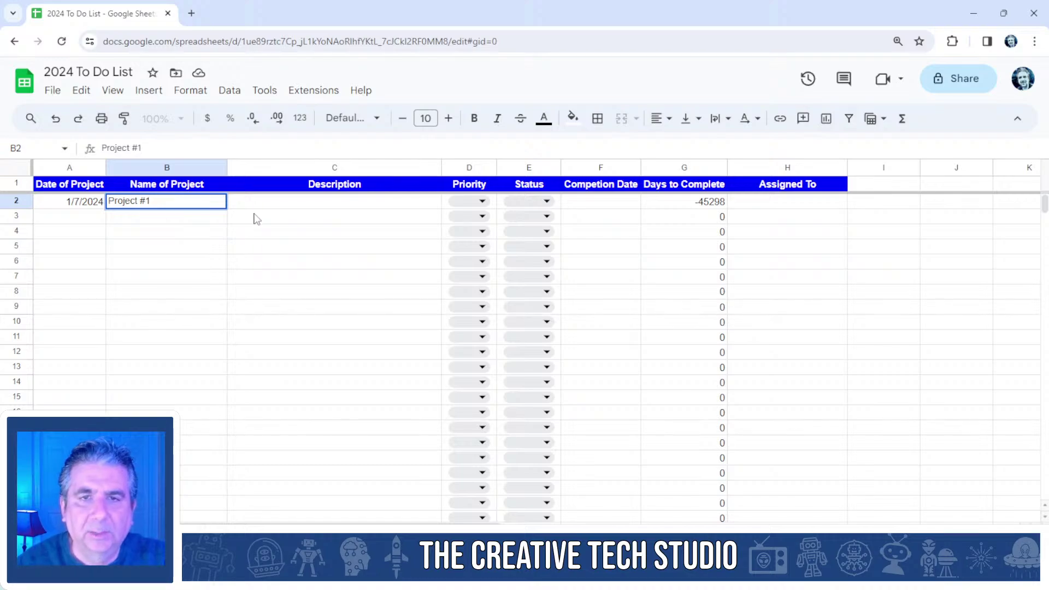
left_click(272, 206)
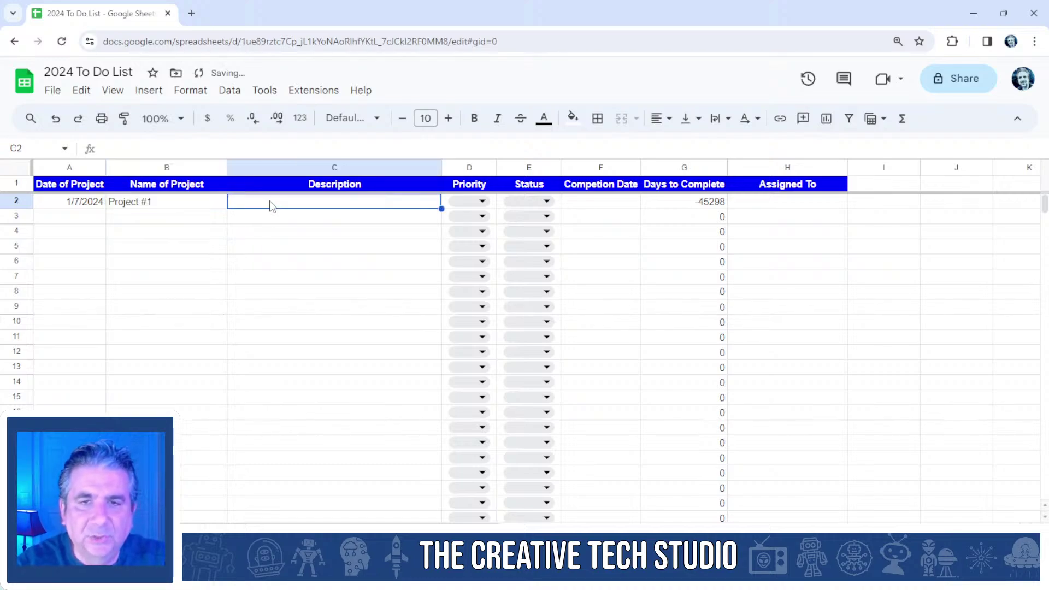
type("This is a ")
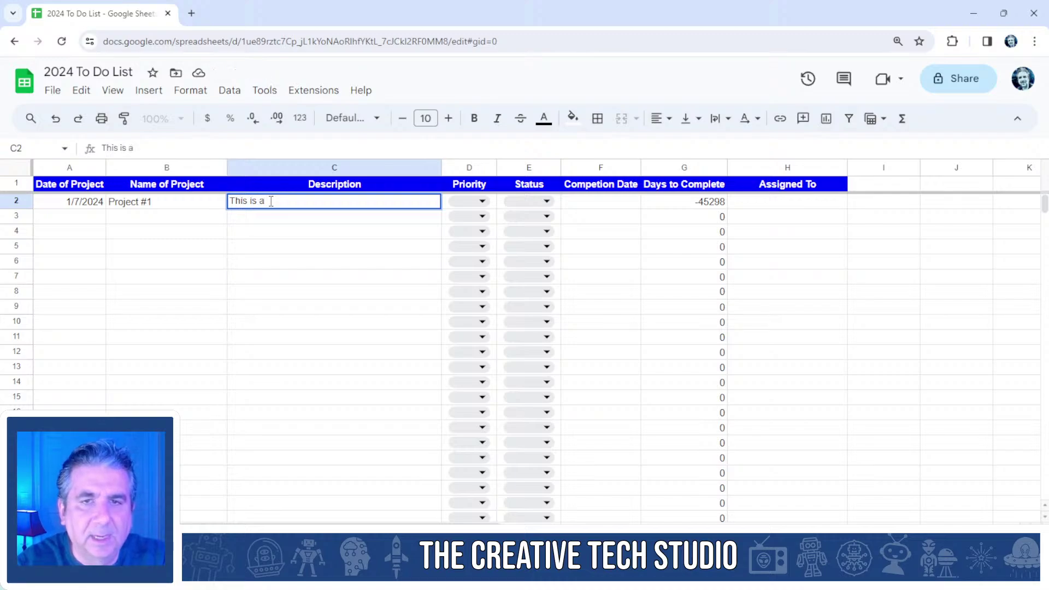
type("very im")
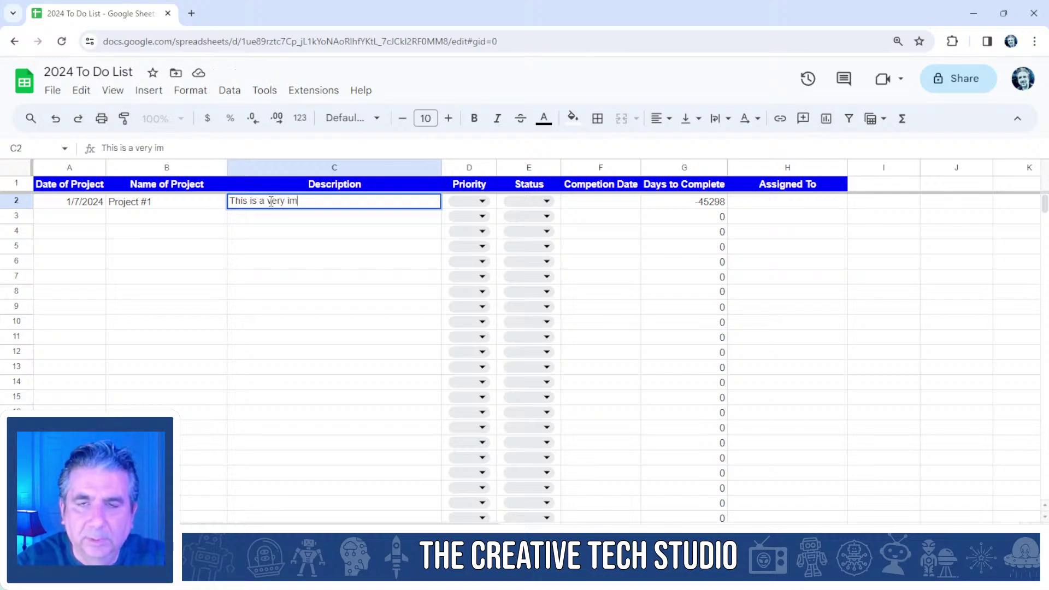
type("portant project")
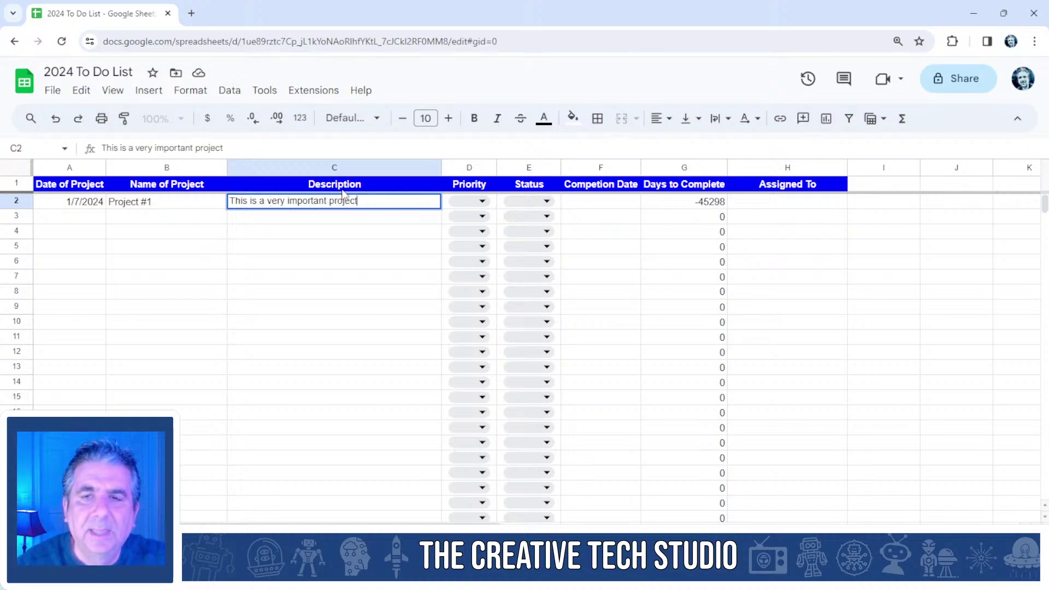
Set the row 2 project's Priority to High and its Status to Not Started.
left_click(482, 202)
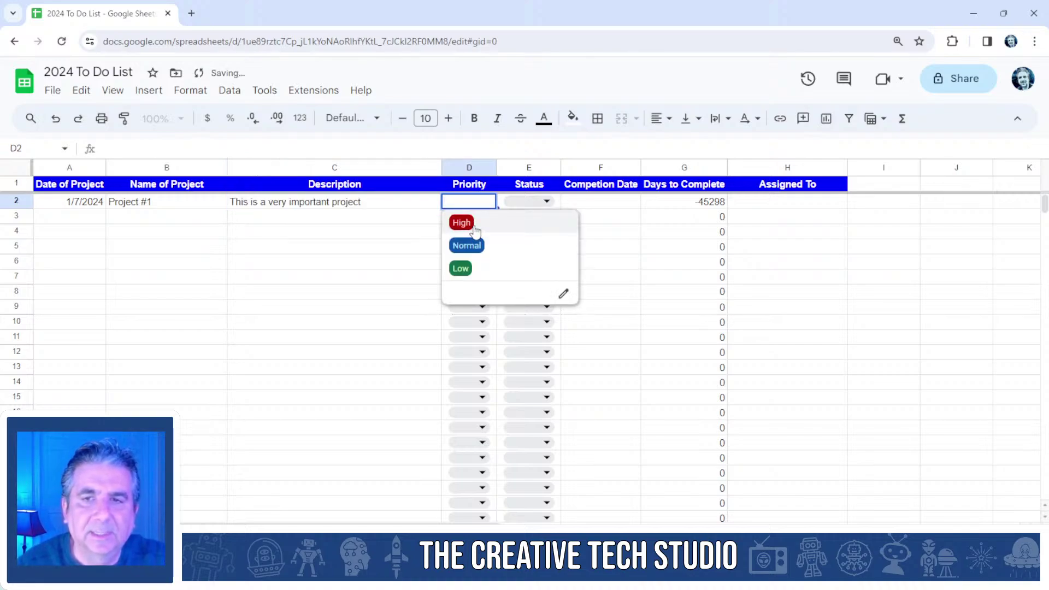
left_click(474, 232)
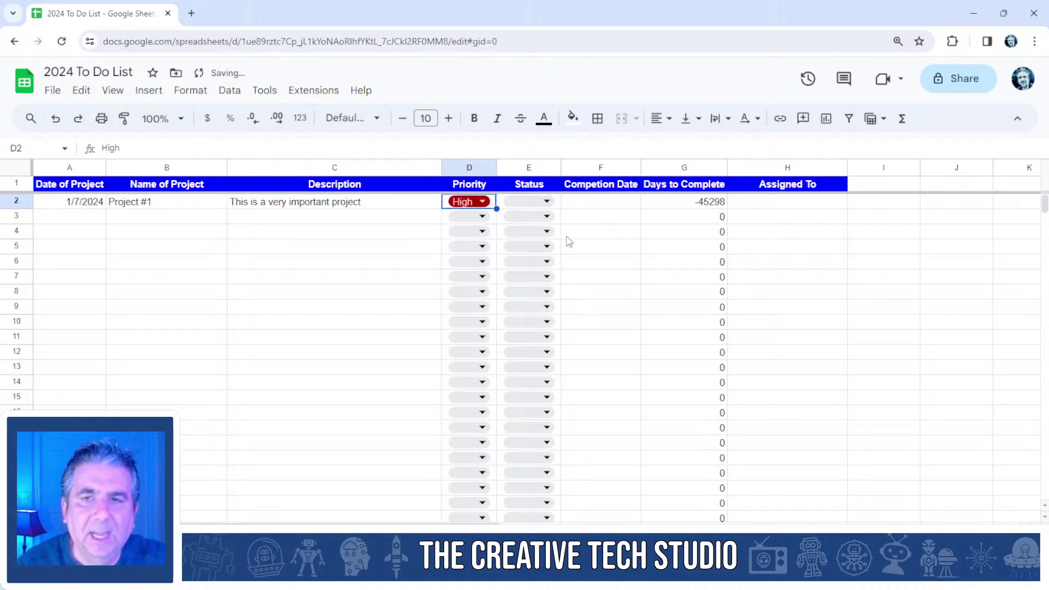
left_click(547, 202)
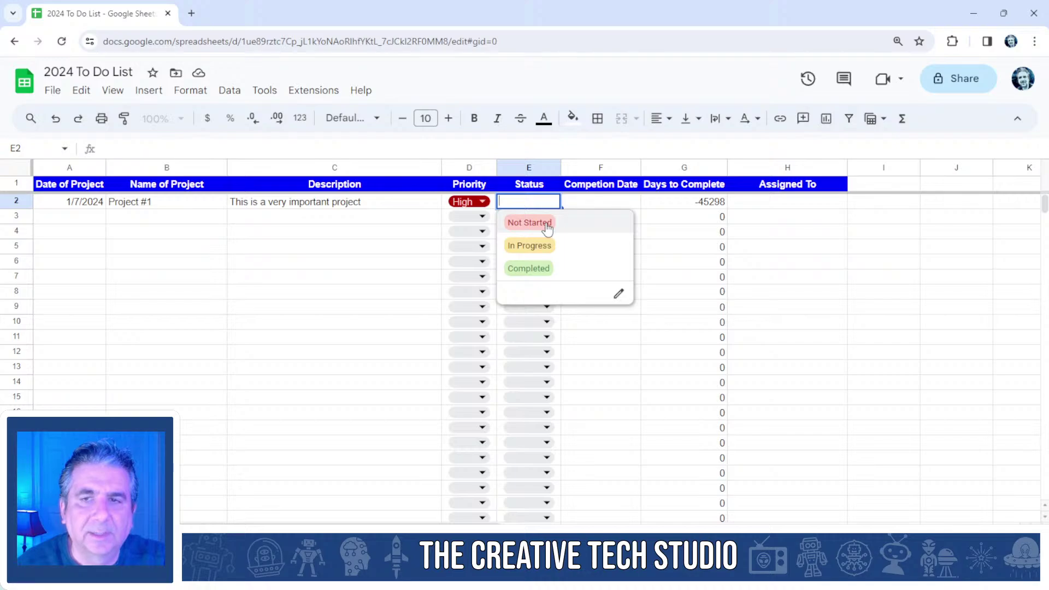
left_click(547, 224)
Widen the Status column so "Not Started" fits, and review the Status options in rows 2 and 3.
left_click_drag(561, 167, 595, 165)
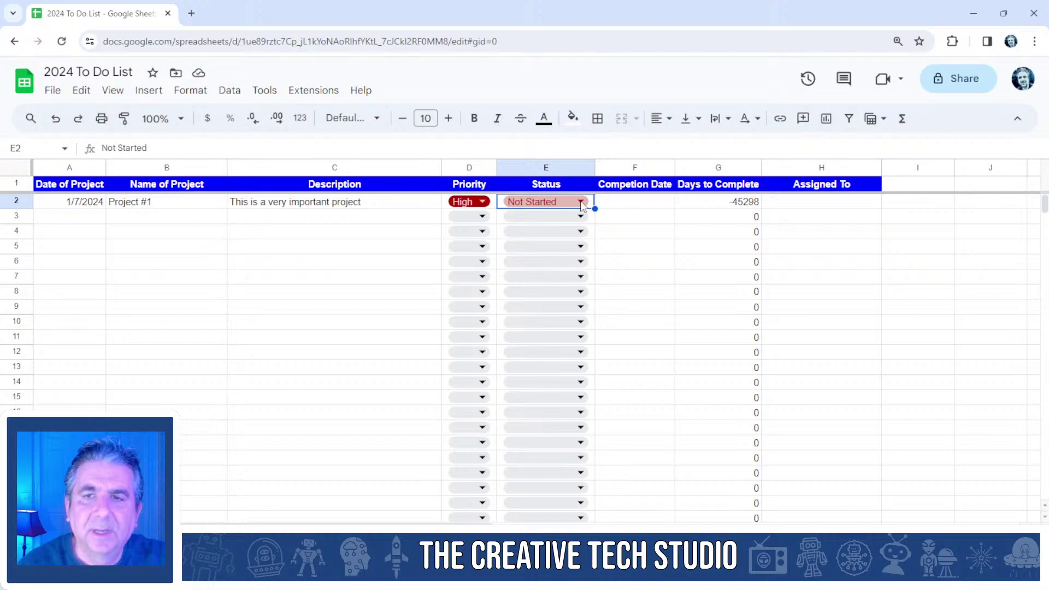
left_click(582, 202)
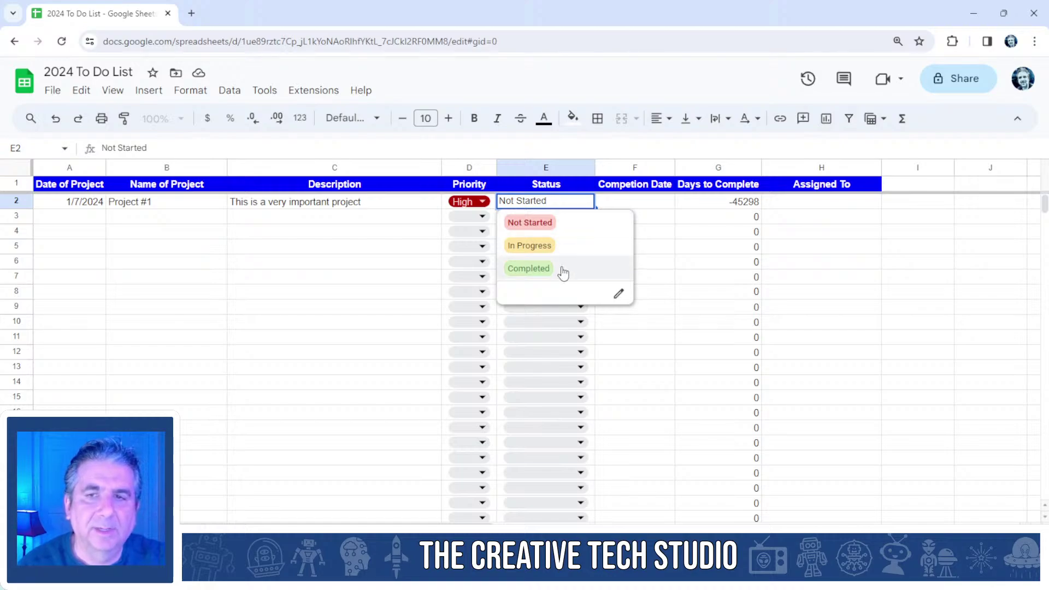
left_click(646, 205)
left_click(580, 216)
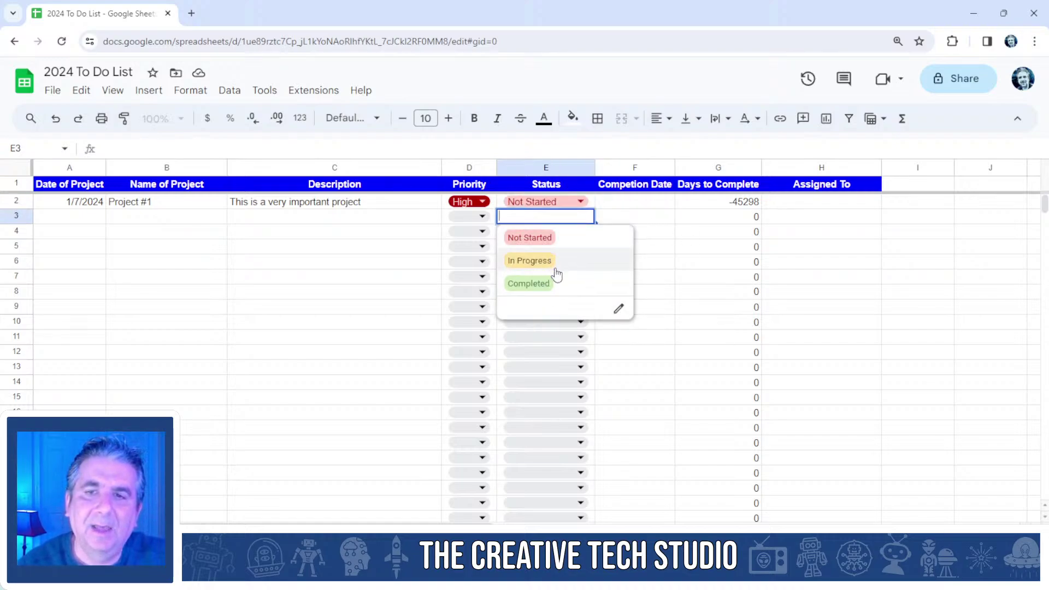
Add a light blue "On Hold" item to the options of the Status dropdown.
left_click(622, 203)
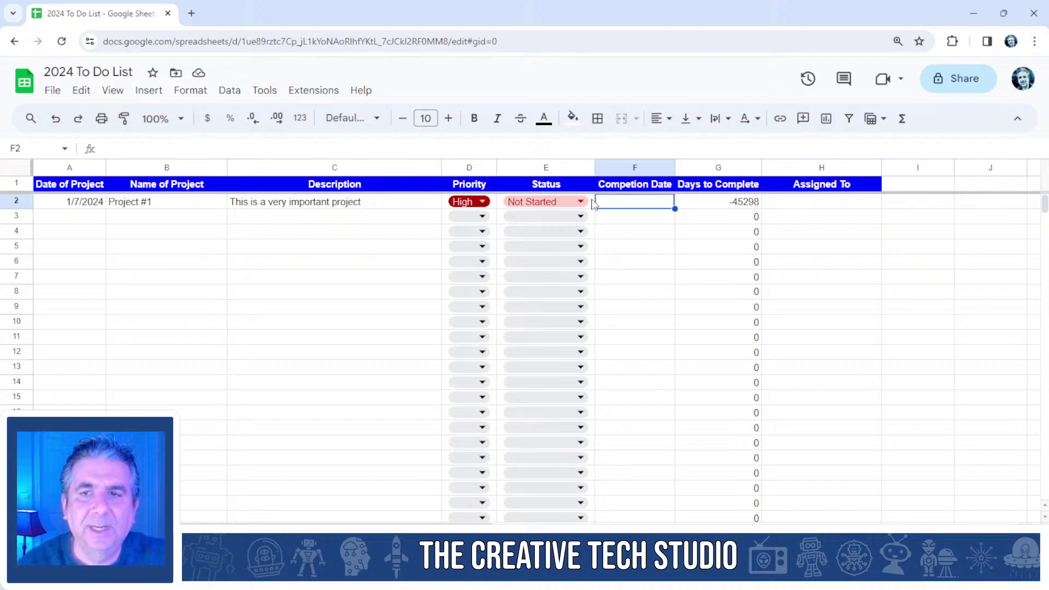
left_click(594, 202)
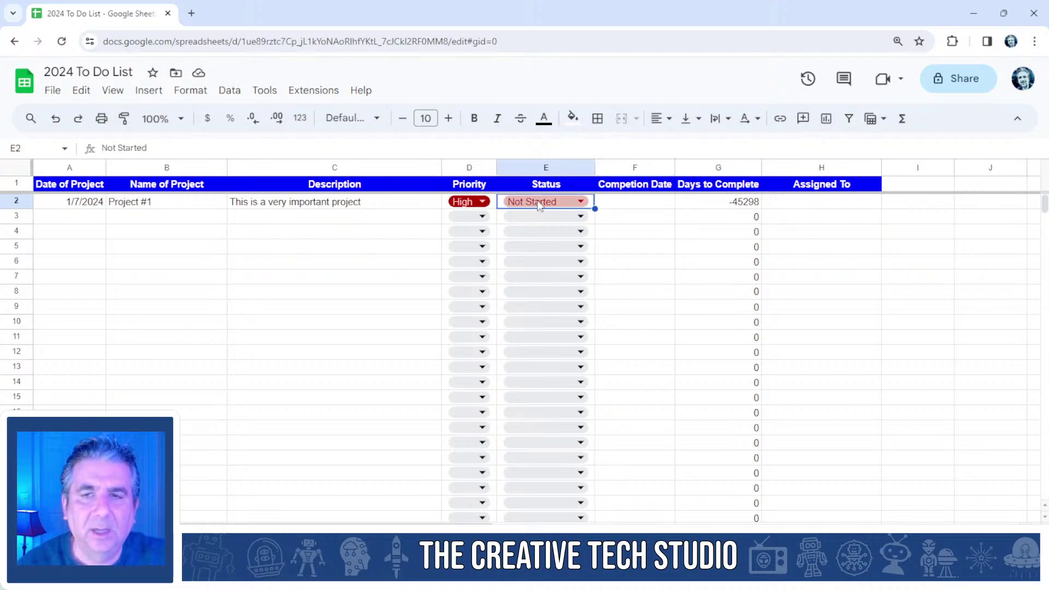
left_click(581, 202)
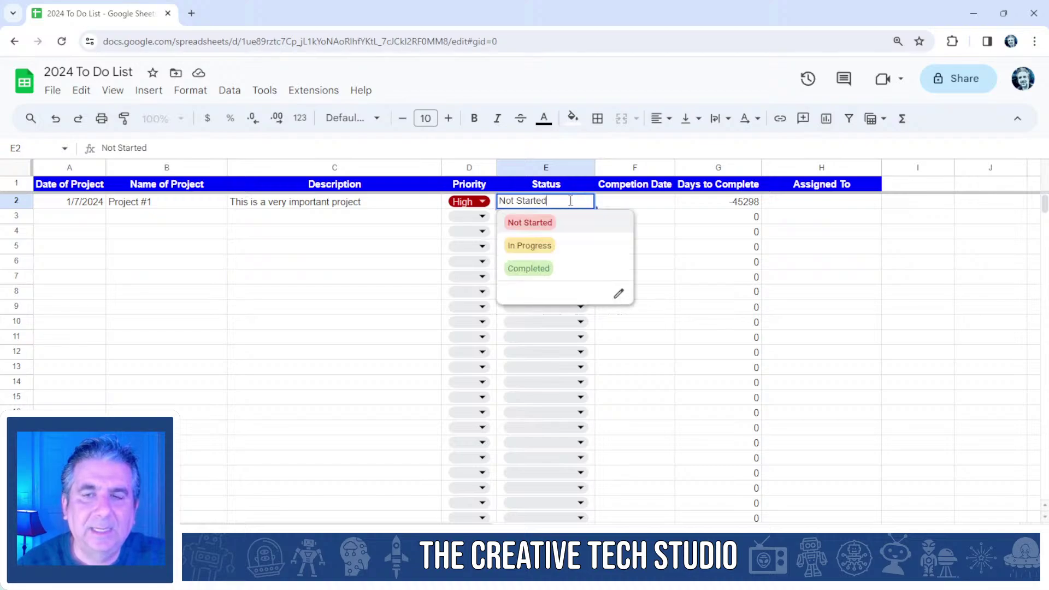
left_click(619, 296)
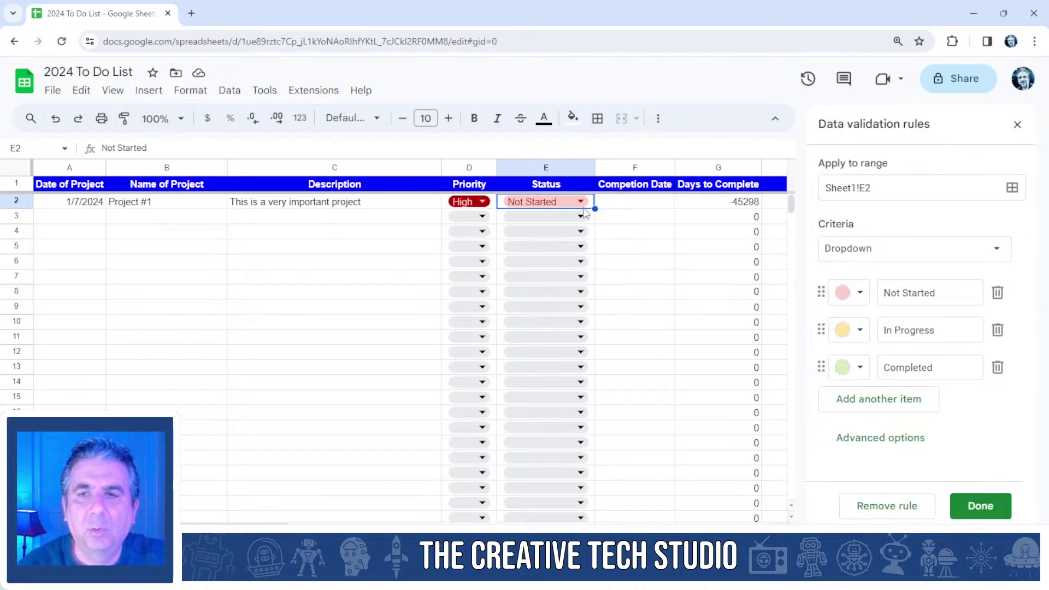
left_click(880, 407)
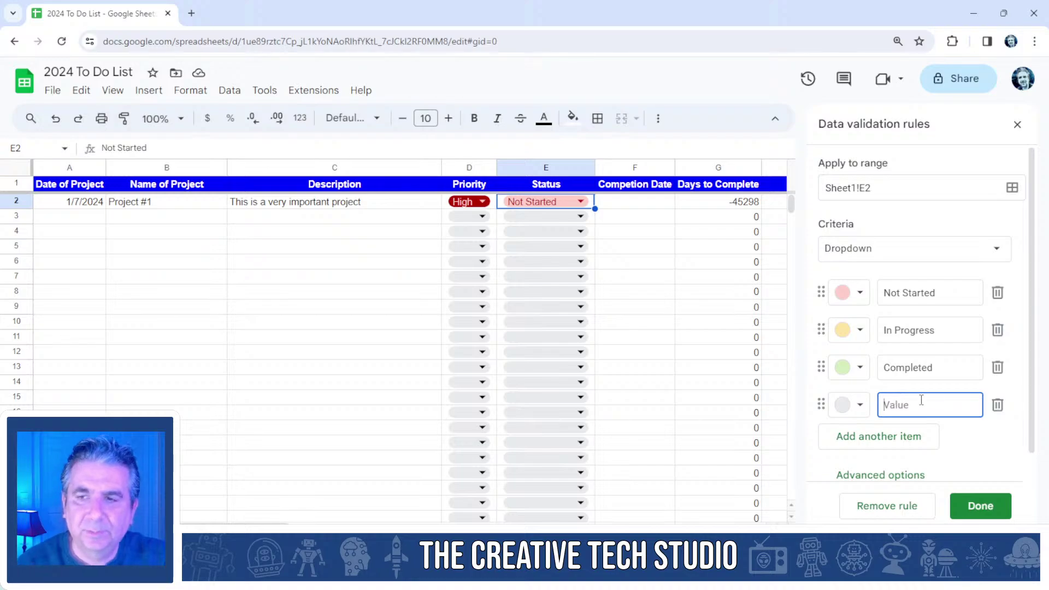
type("On H")
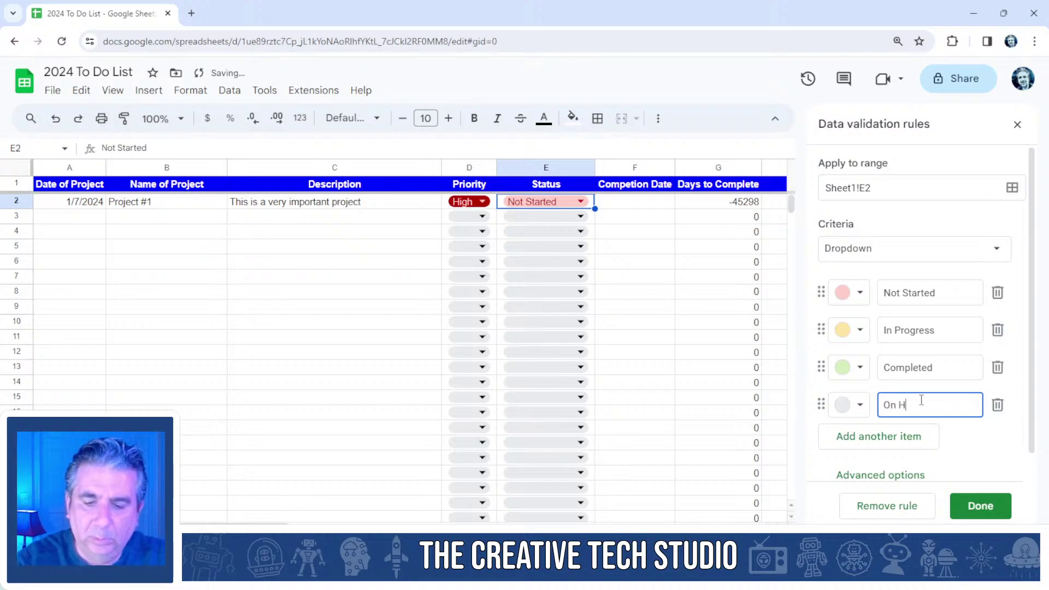
type("old")
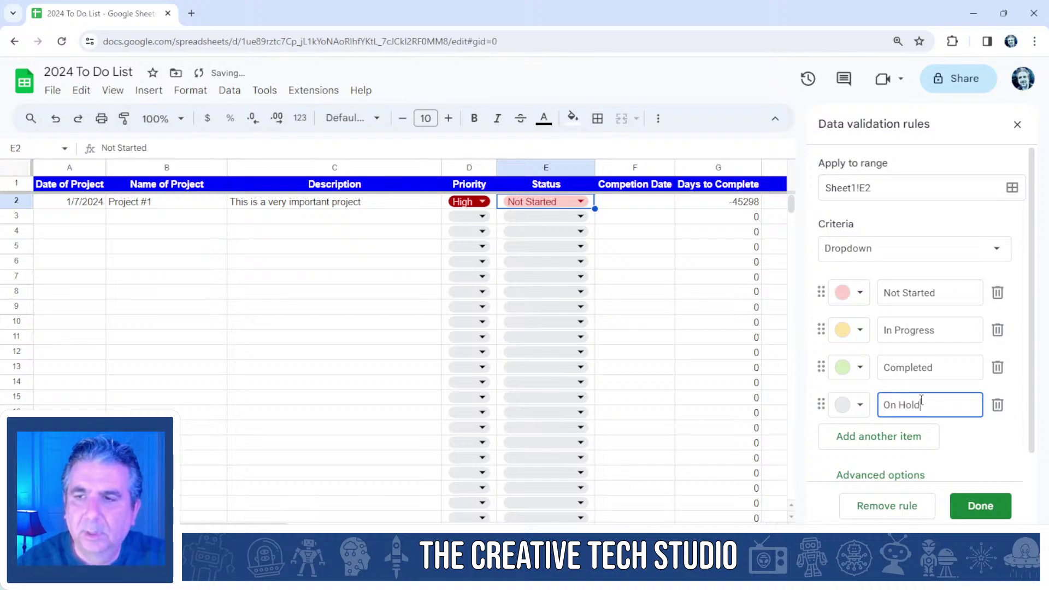
left_click(860, 407)
left_click(971, 264)
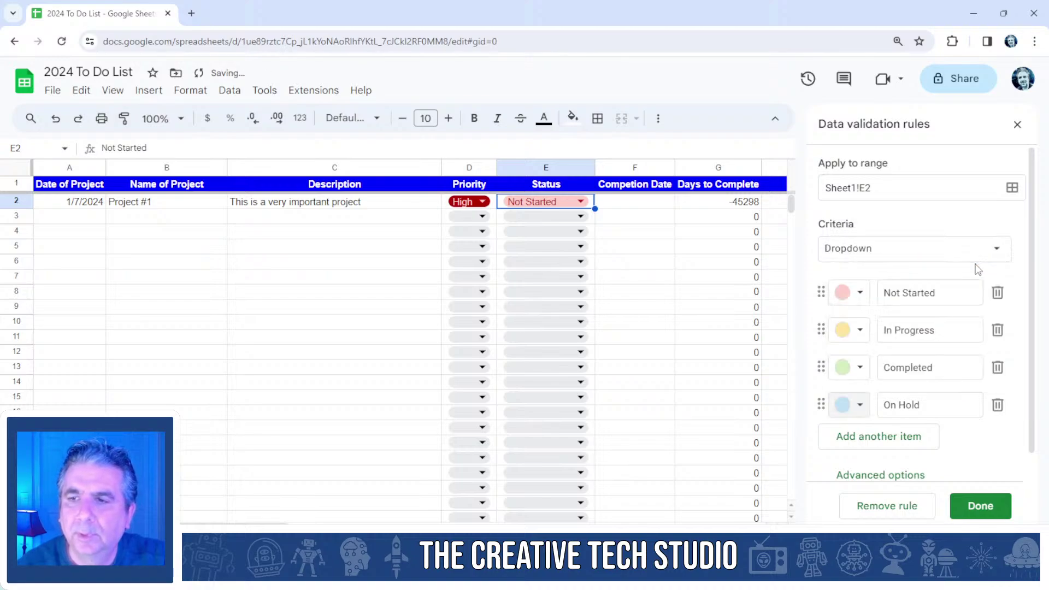
Save the rule, apply it to all matching Status dropdowns, and check the option list in row 3.
left_click(987, 509)
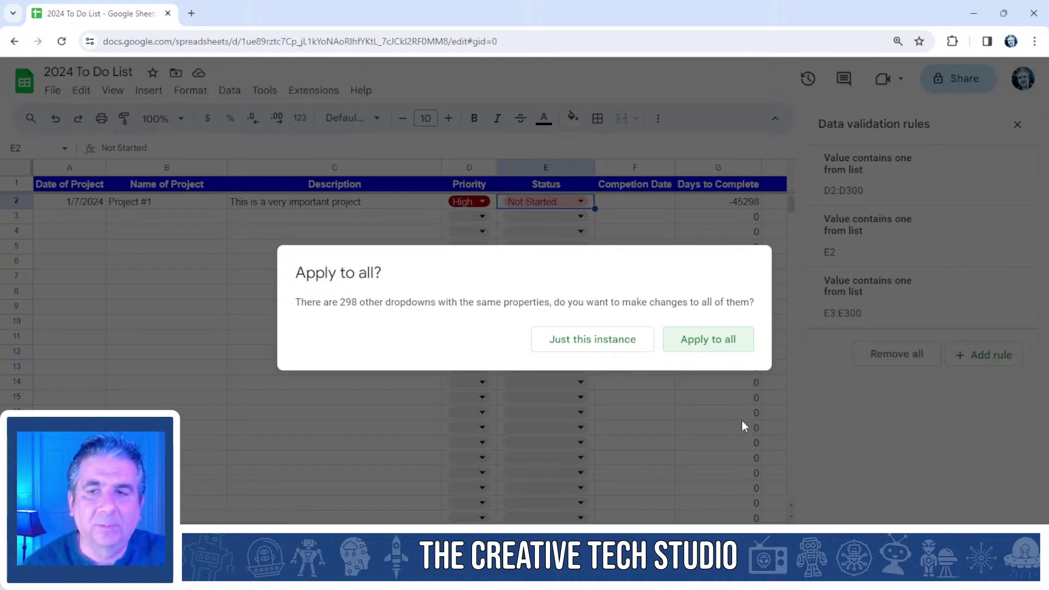
left_click(704, 344)
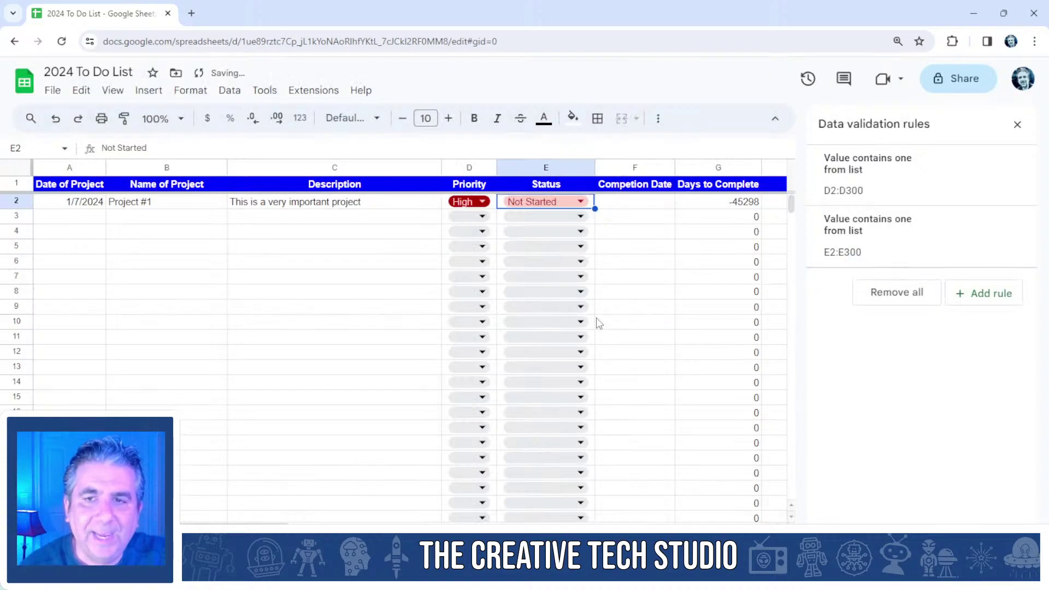
left_click(581, 217)
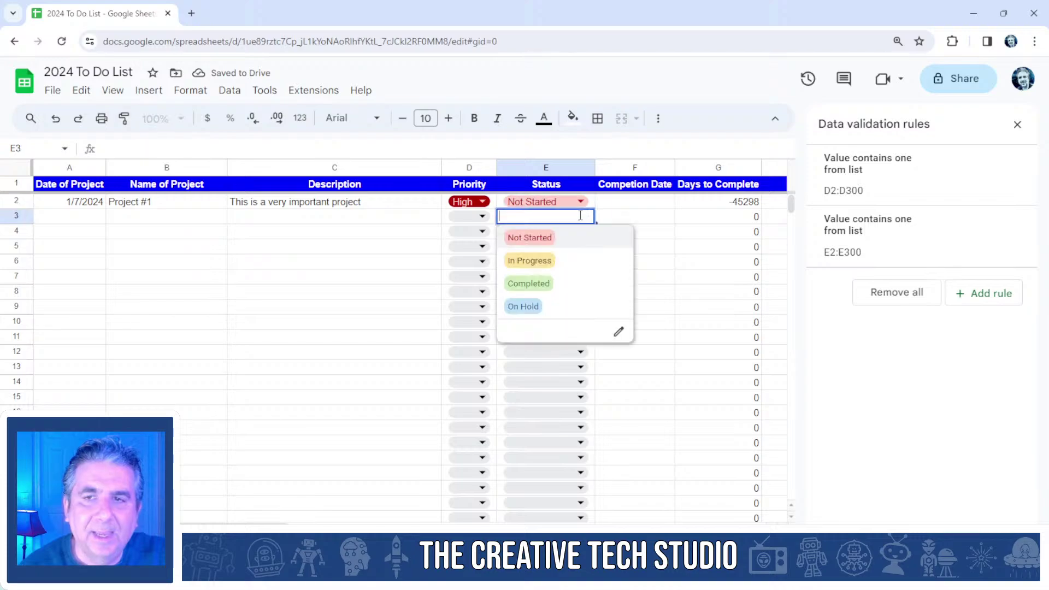
left_click(649, 219)
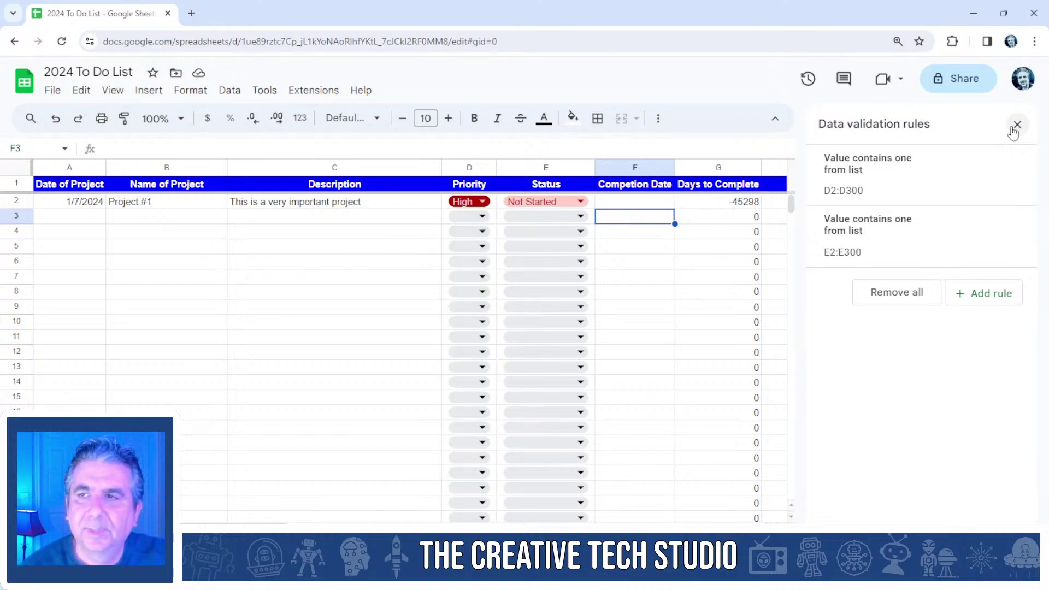
left_click(1018, 124)
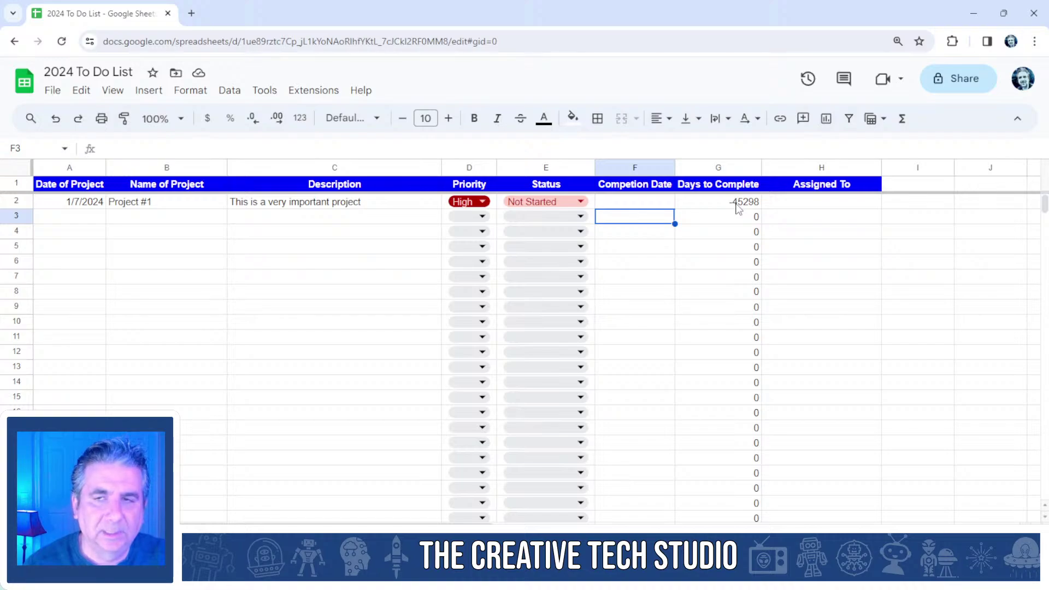
Enter 1/8/24 as Project #1's completion date in cell F2.
left_click(651, 205)
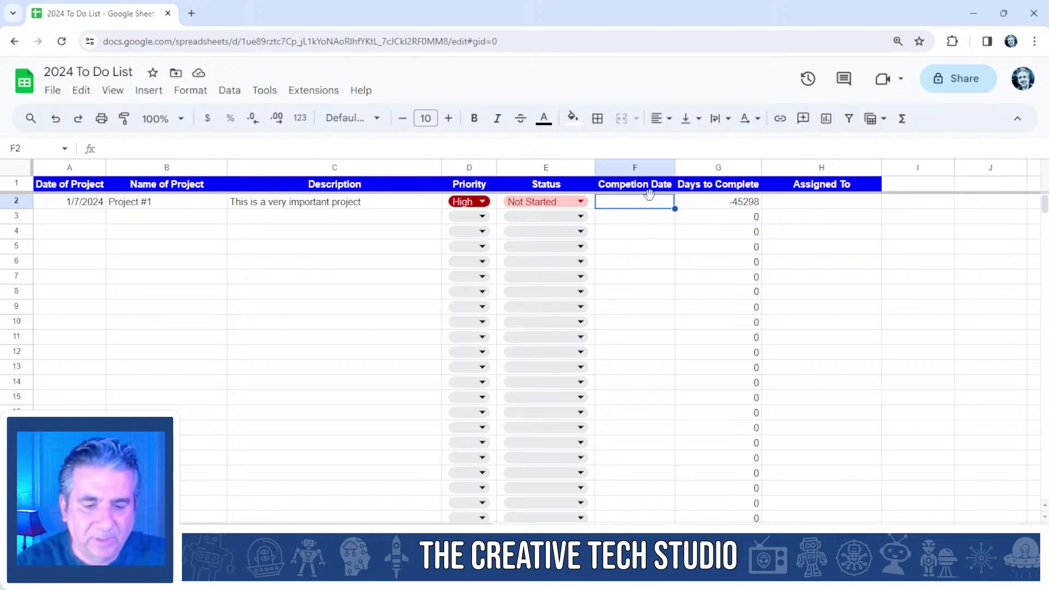
type("1/8/24")
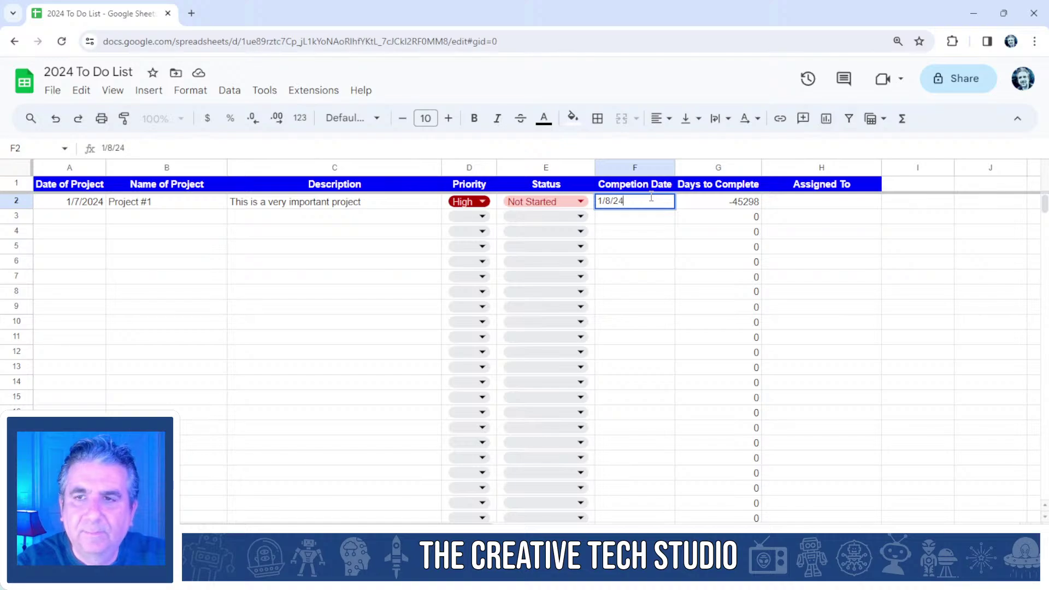
left_click(654, 218)
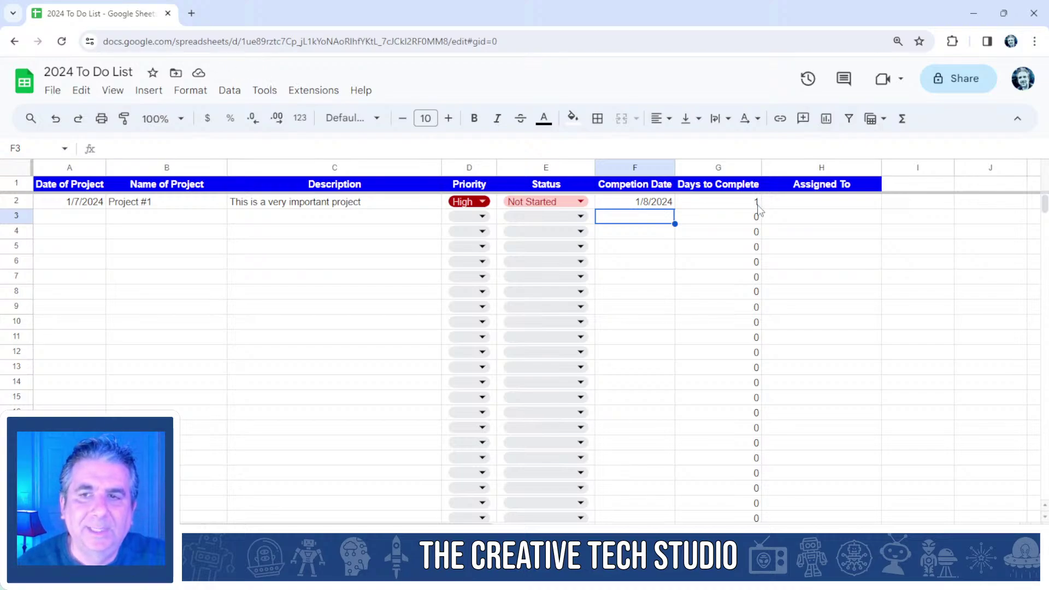
Change Project #1's completion date in cell F2 to 1/9/2024.
left_click(651, 207)
type("1/9/2")
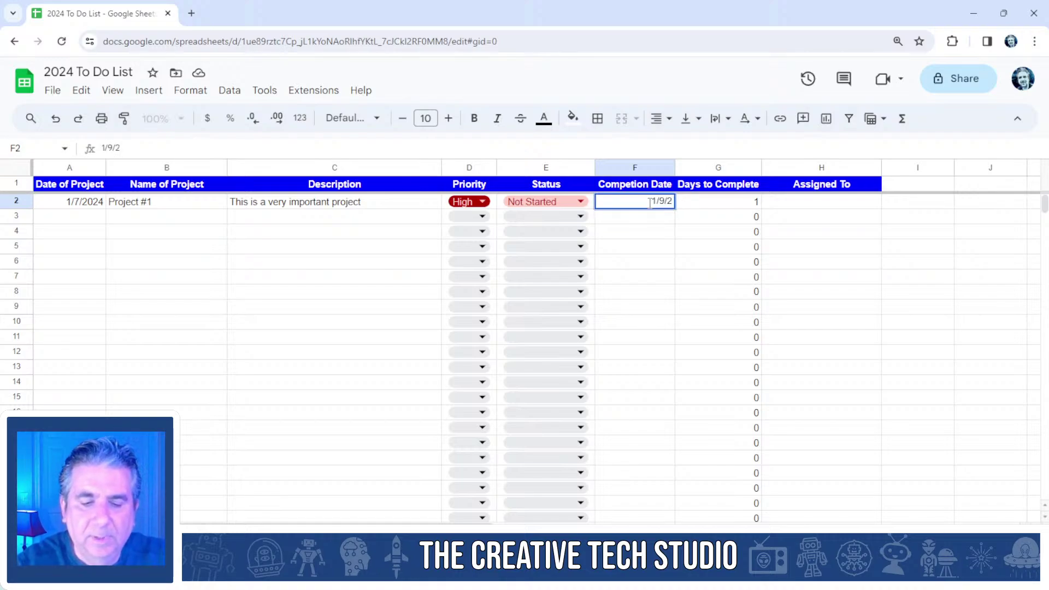
type("024")
key("Return")
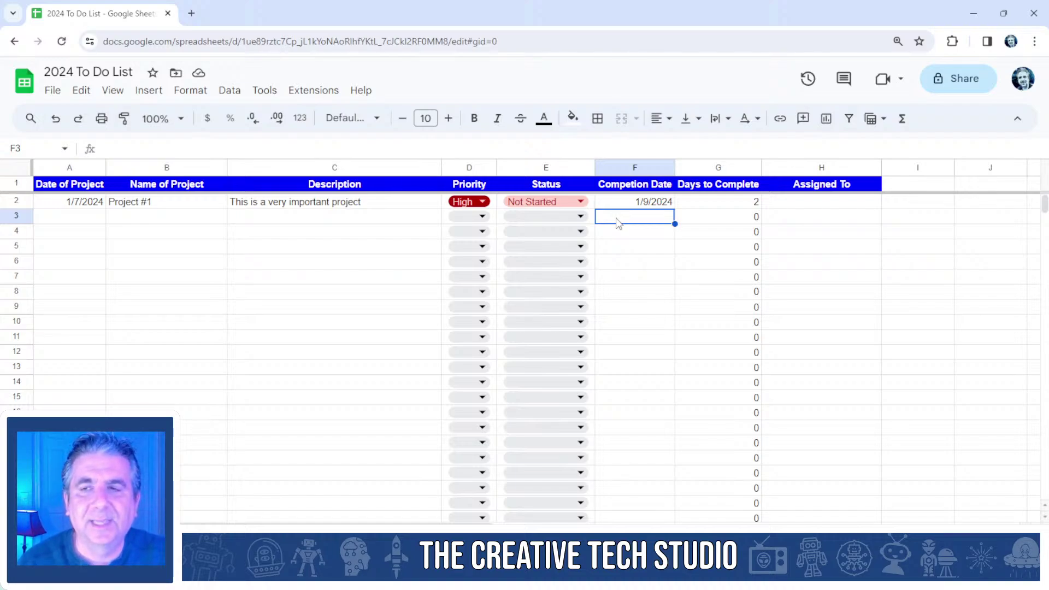
Assign Project #1 to the first suggested contact by inserting an @ people mention in cell H2.
left_click(818, 205)
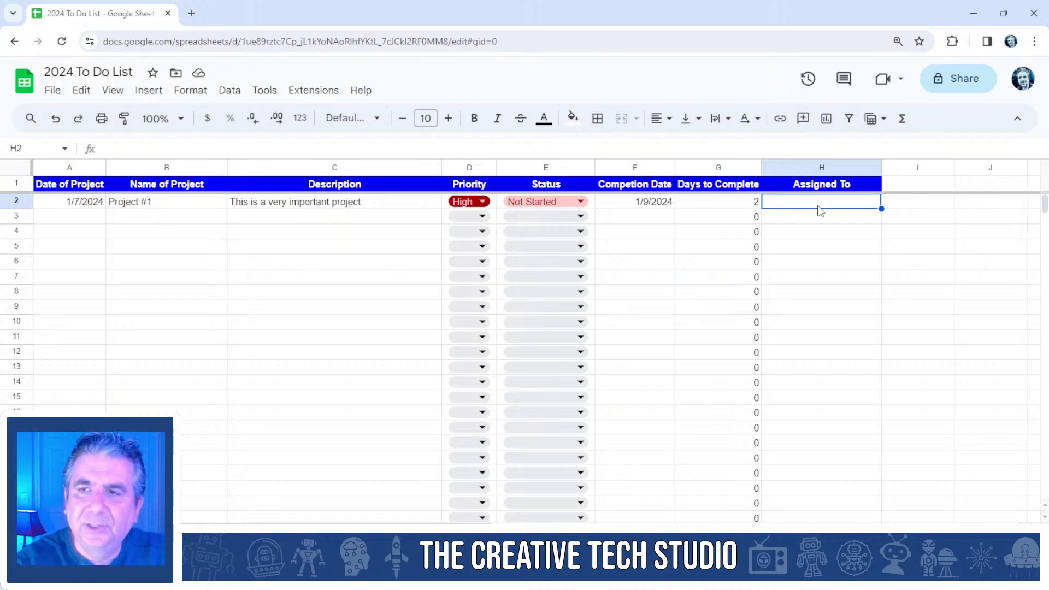
type("@")
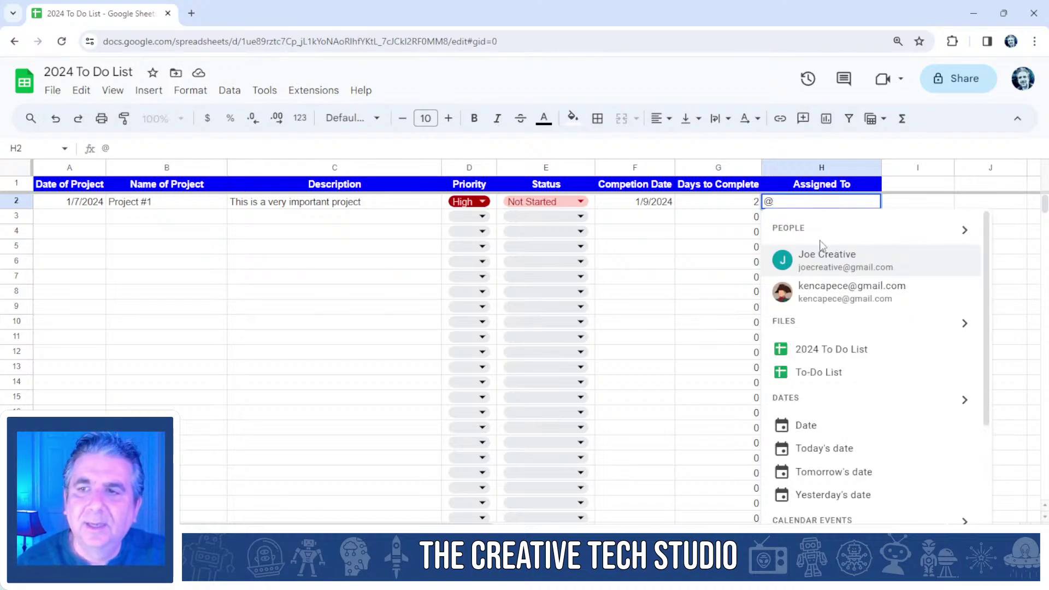
left_click(826, 264)
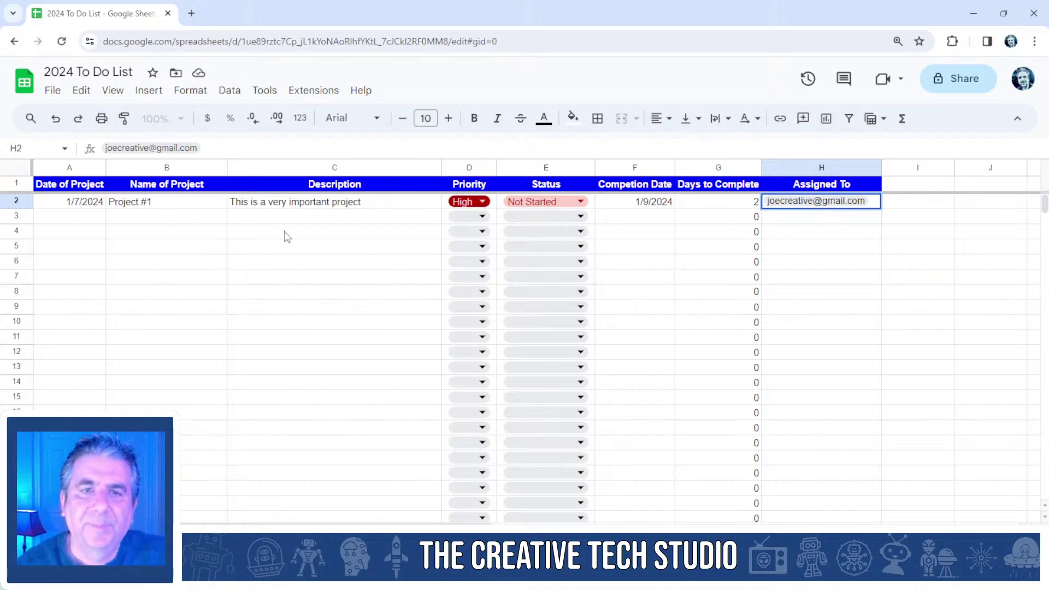
Enter 1/7/24 as the second project's date in cell A3.
left_click(88, 218)
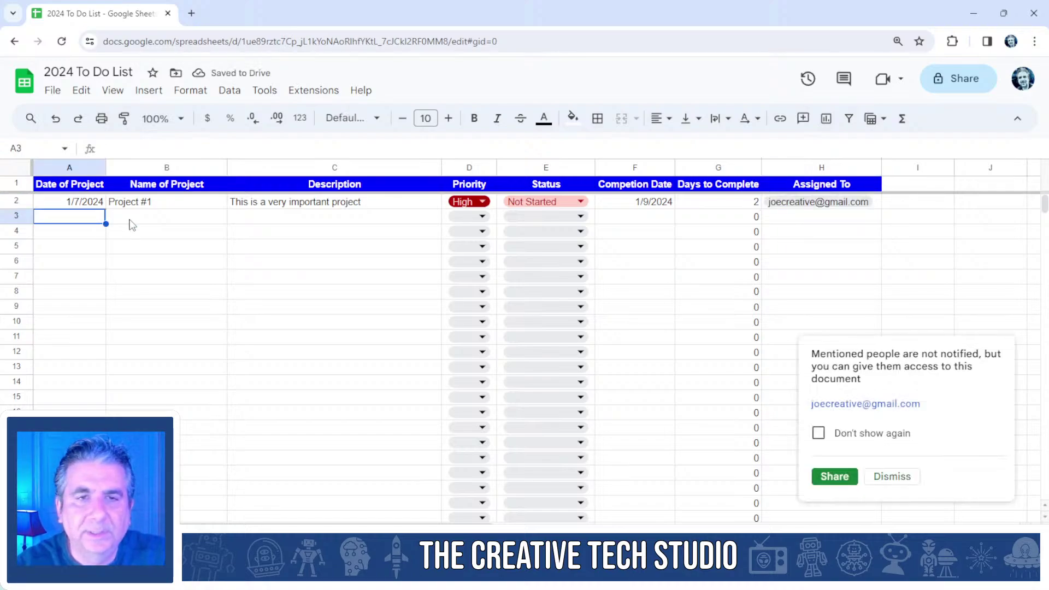
type("1/")
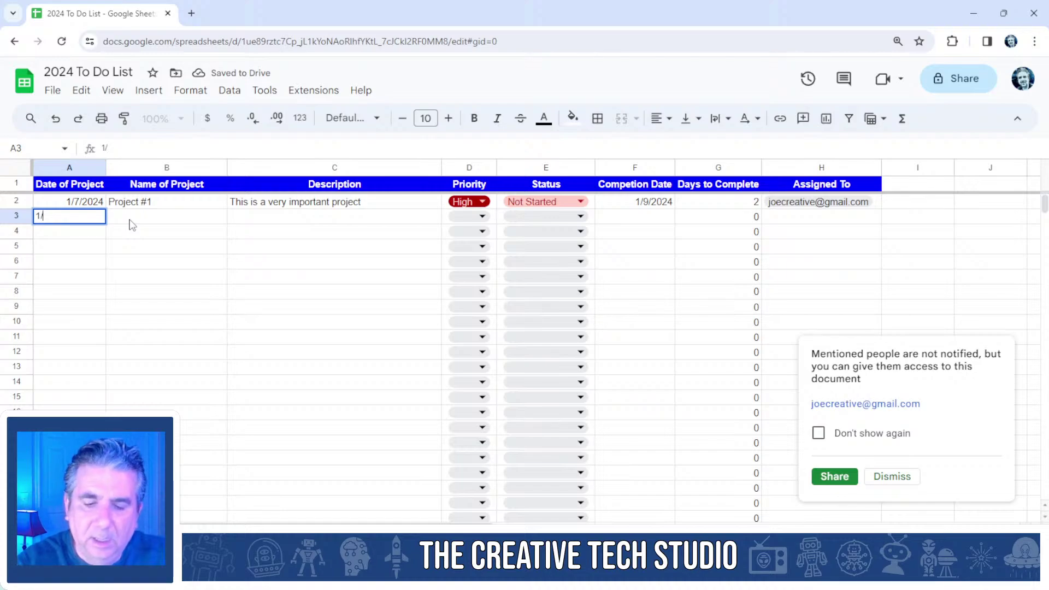
type("7/2024")
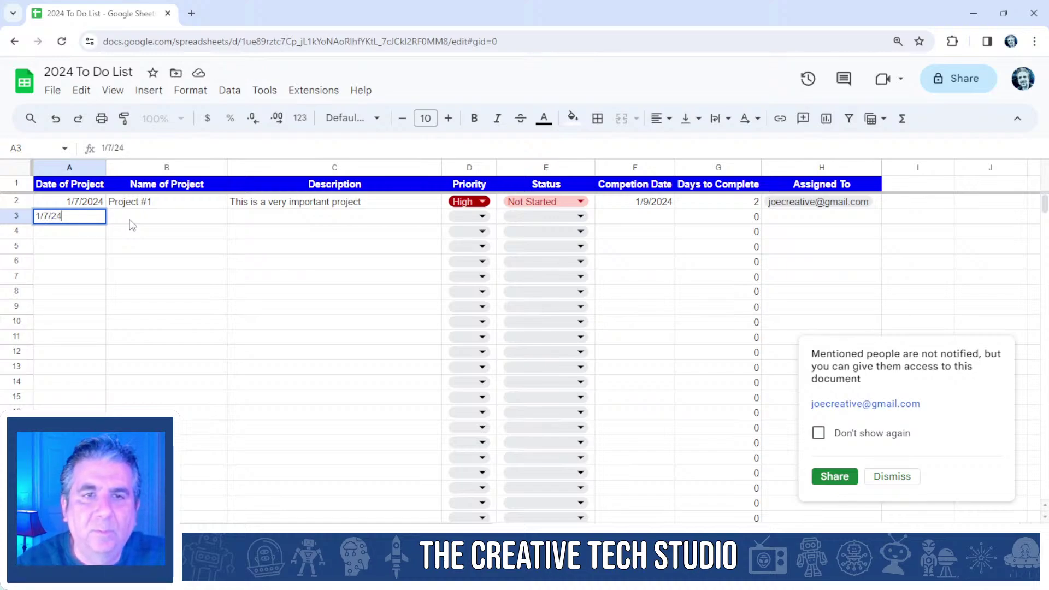
Name the project in row 3 "Project#2" and enter the description "Second Project".
left_click(135, 222)
type("Project")
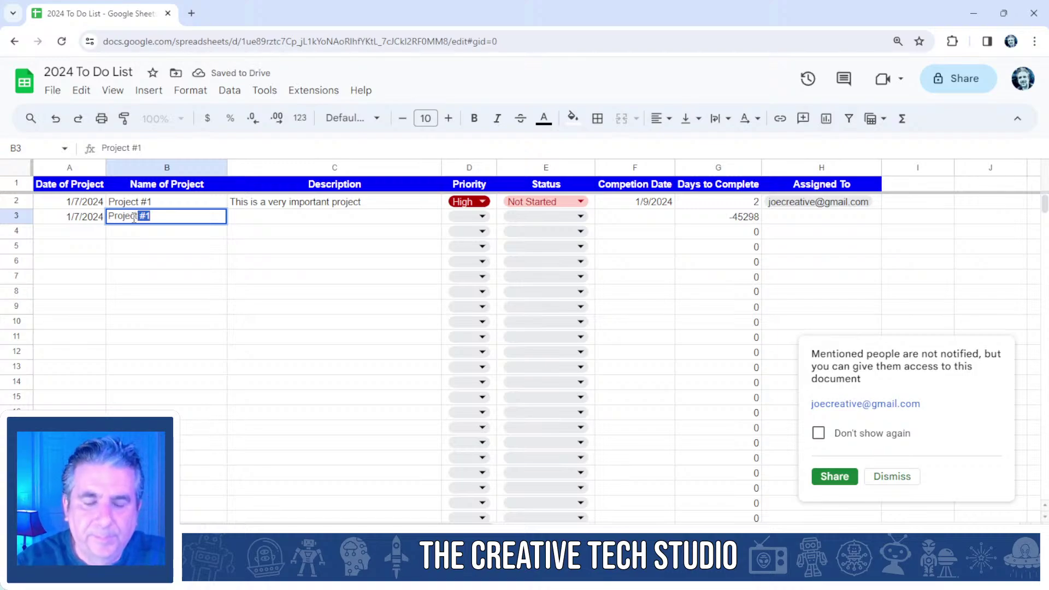
key("BackSpace")
key("BackSpace")
type("#")
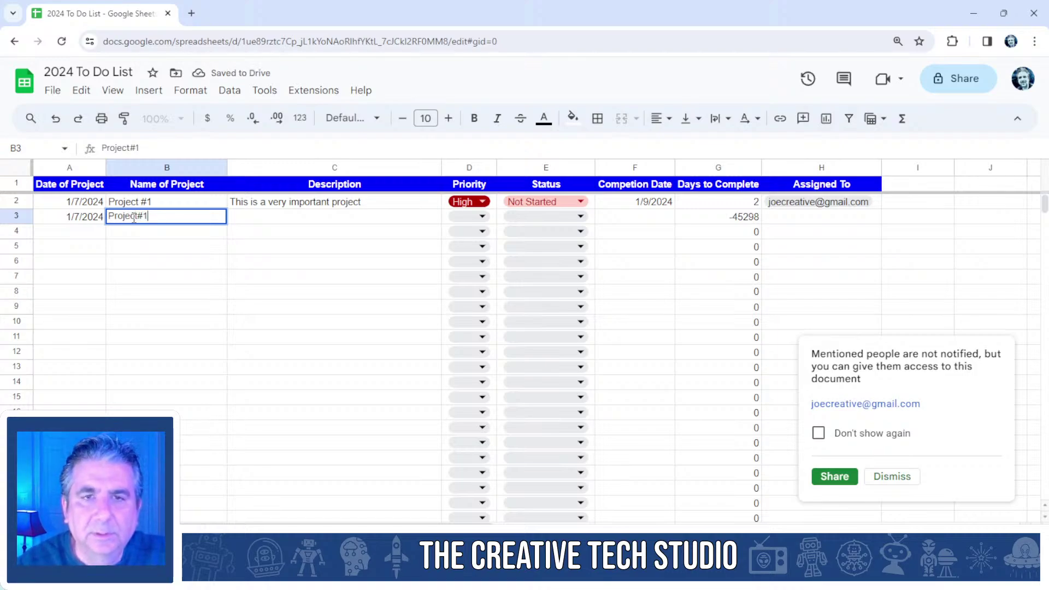
type("2")
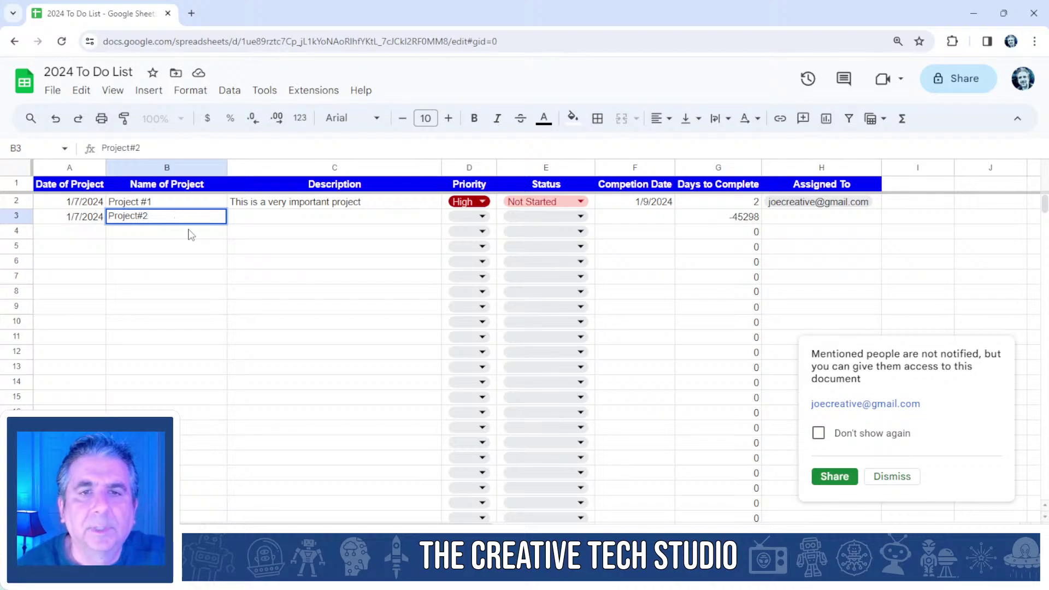
left_click(251, 221)
type("Seco")
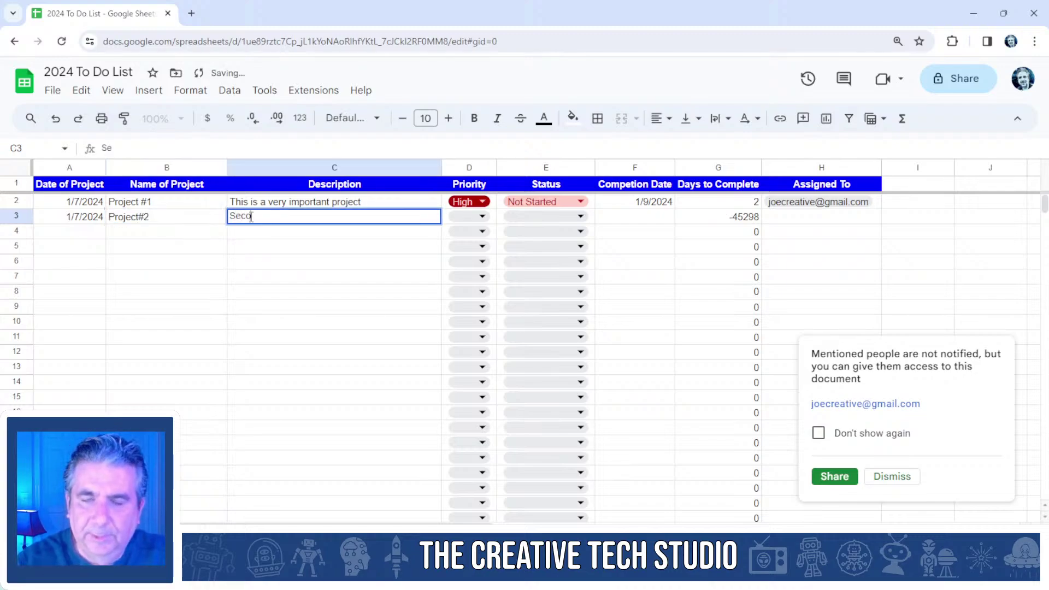
type("nd Project")
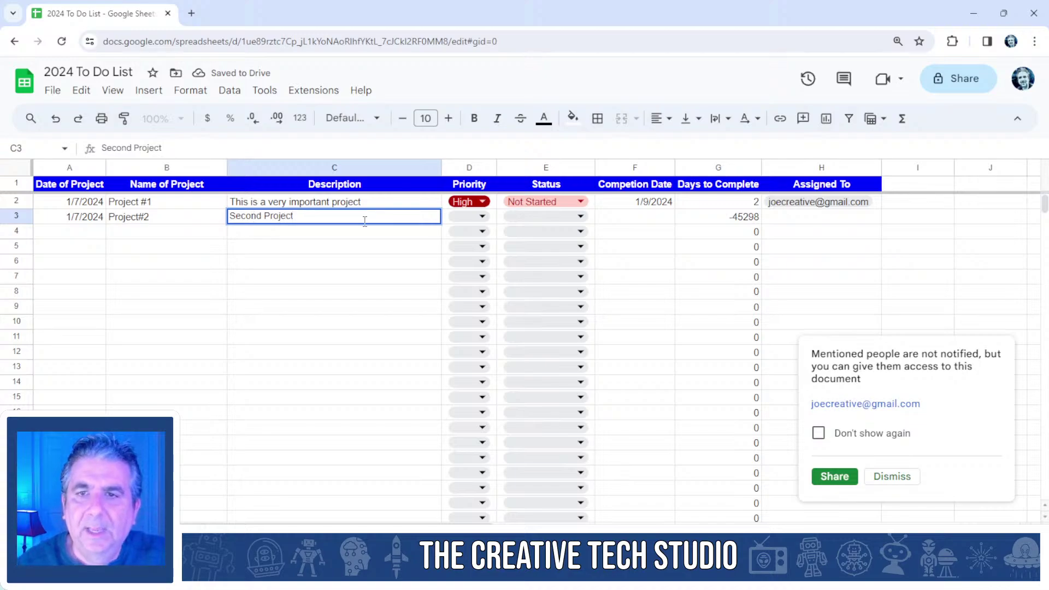
Set the row 3 project's Priority to Normal and its Status to Not Started.
left_click(481, 216)
left_click(467, 261)
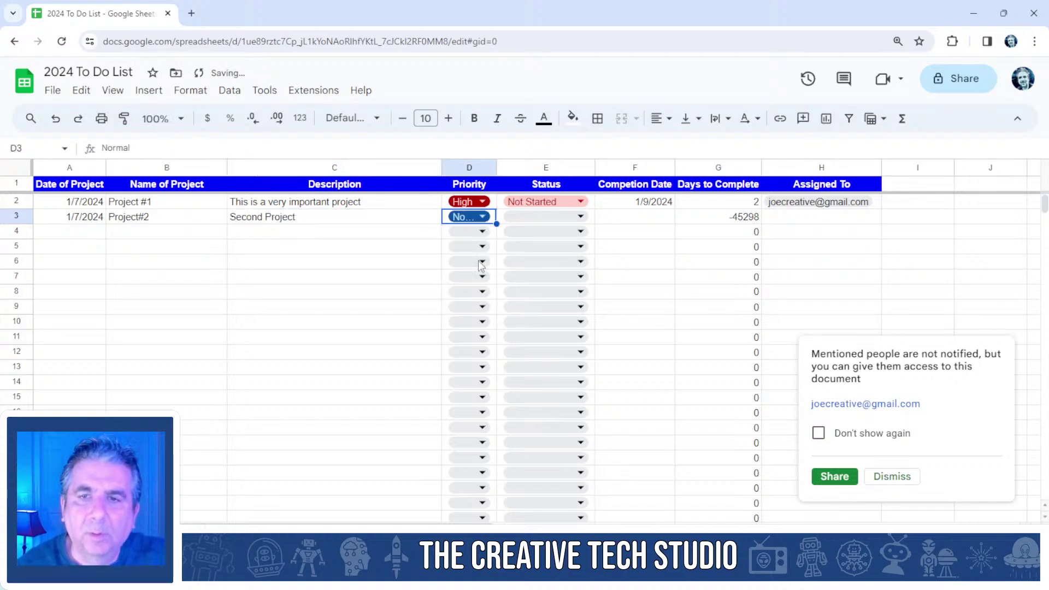
left_click(580, 216)
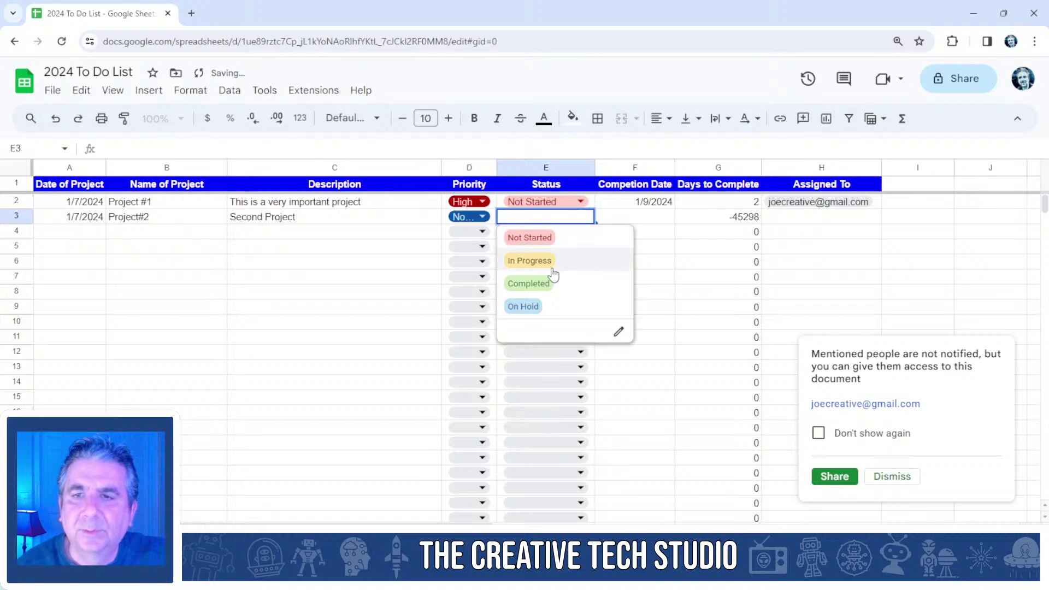
left_click(540, 241)
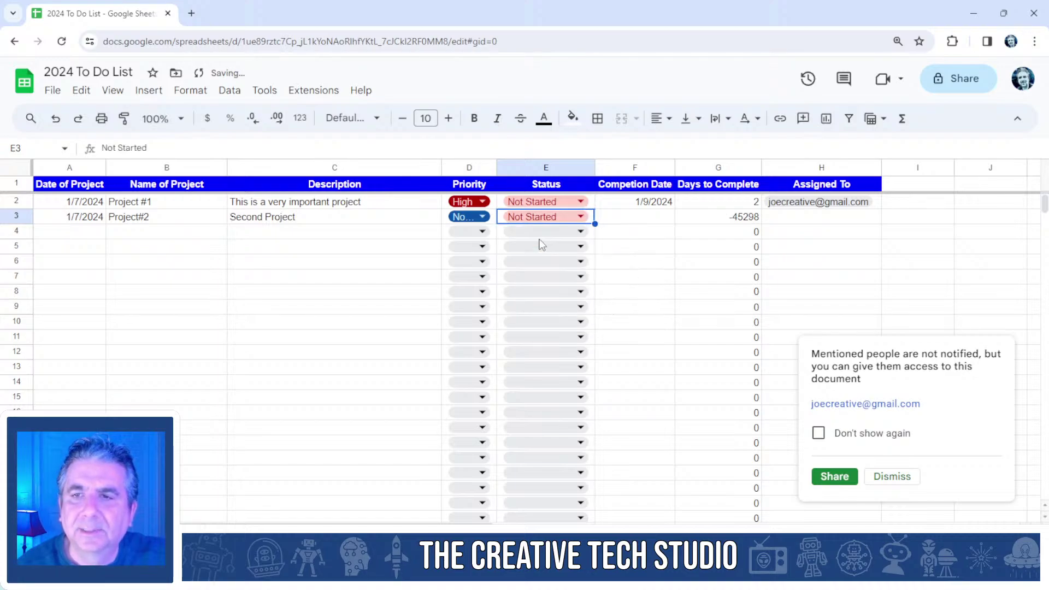
Set Project #1's Status to Completed.
left_click(581, 201)
left_click(554, 269)
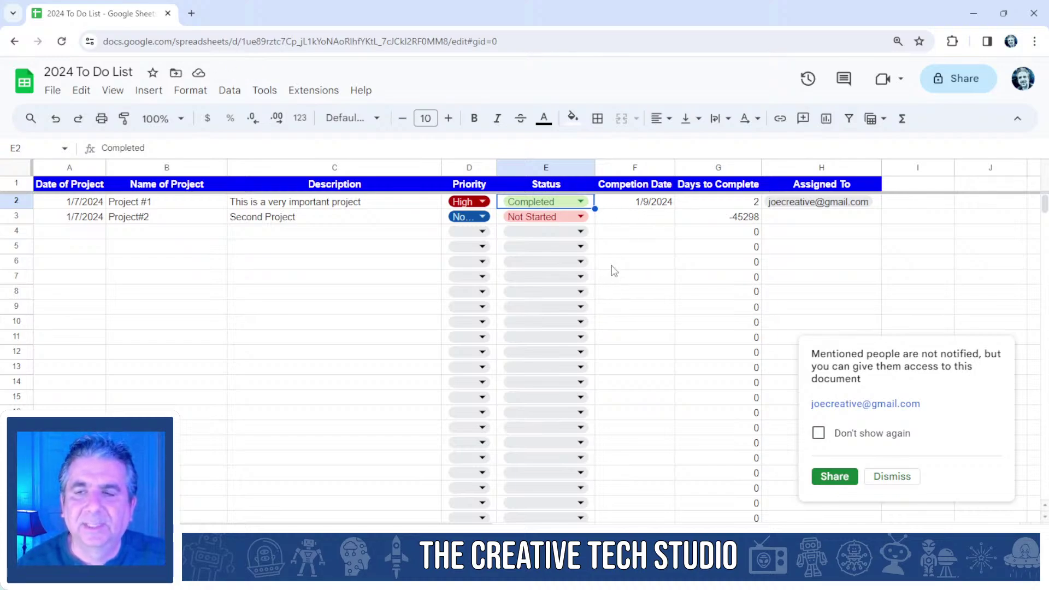
Enter 01/07/24 as the third project's date in cell A4.
left_click(78, 234)
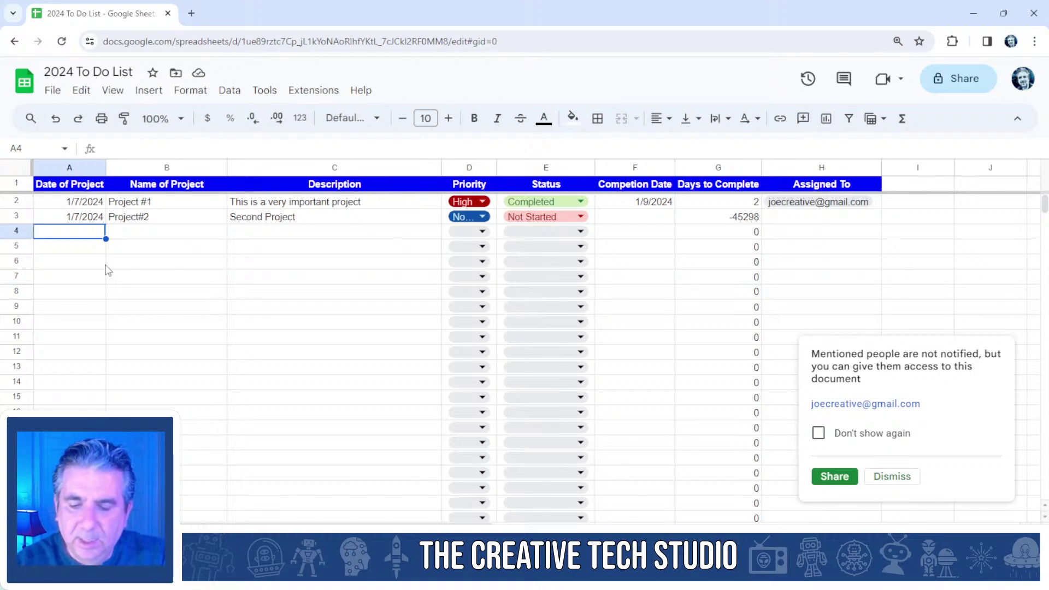
type("01")
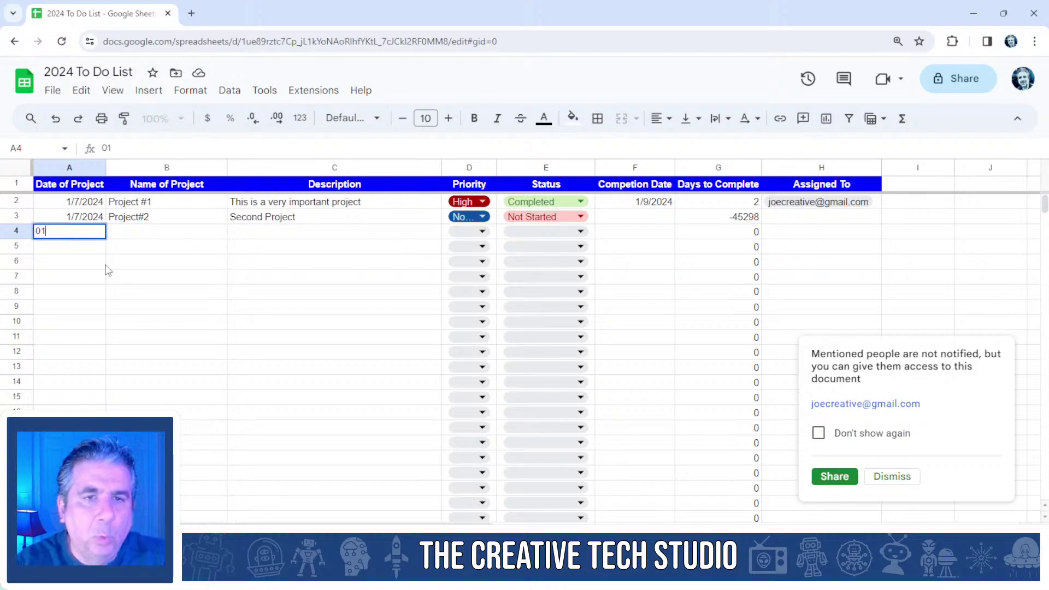
type("/08")
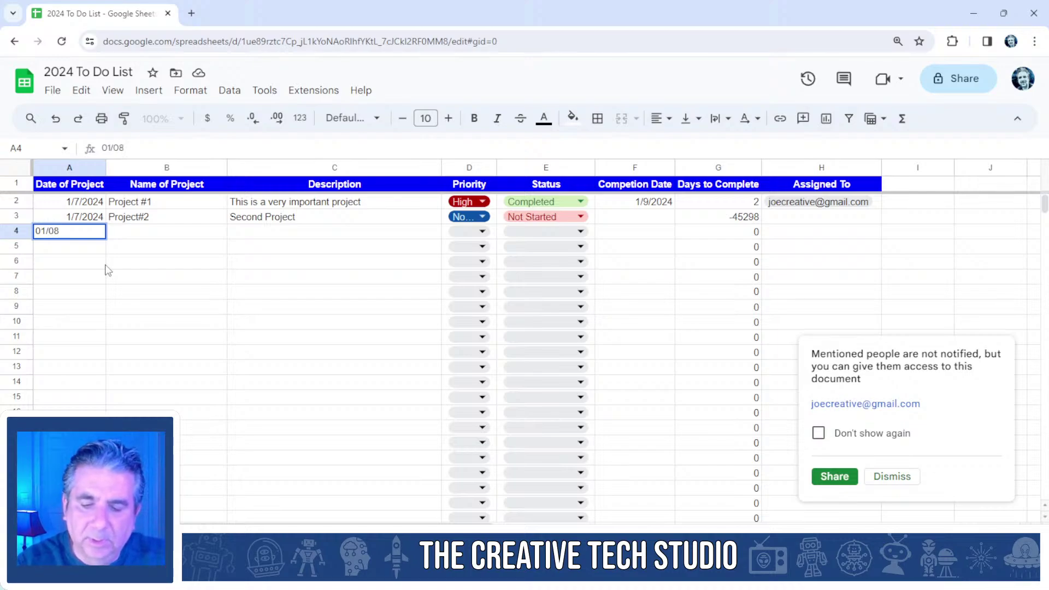
key("BackSpace")
type("7/24")
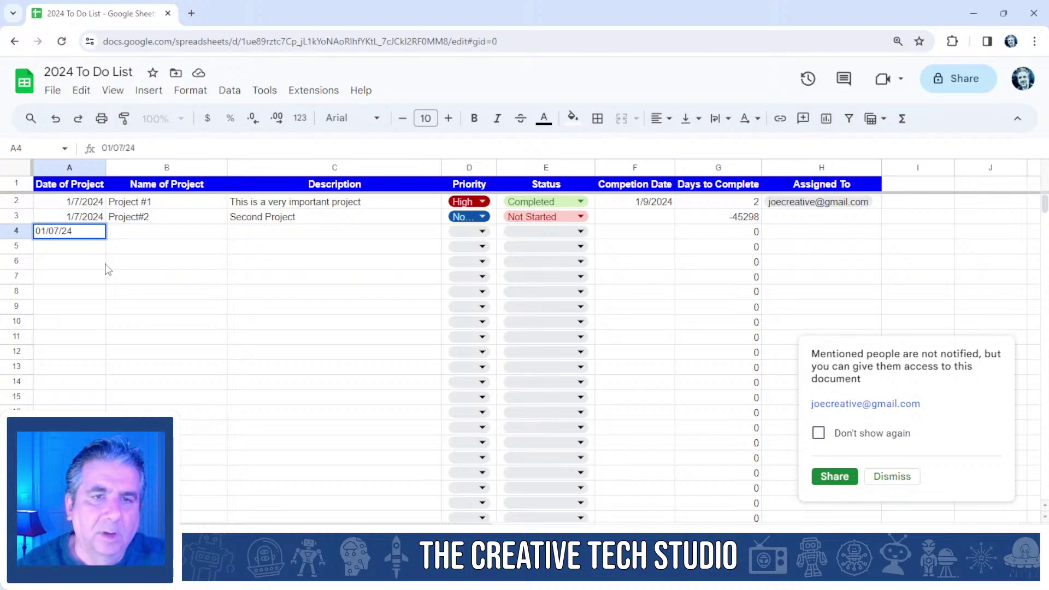
Name the project in row 4 "Project #3" and enter the description "Third Project".
left_click(140, 235)
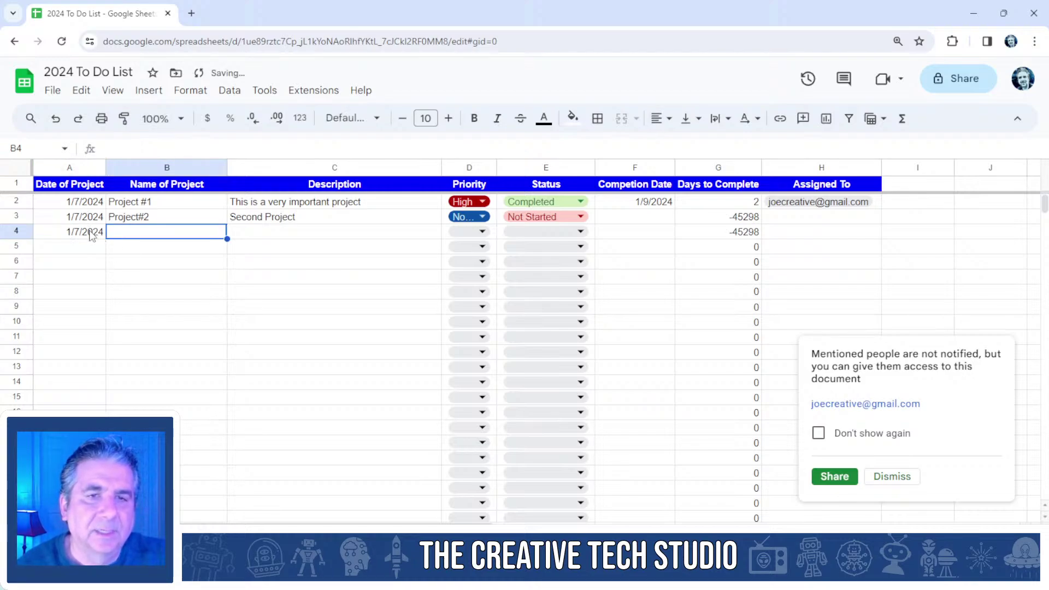
type("Project ")
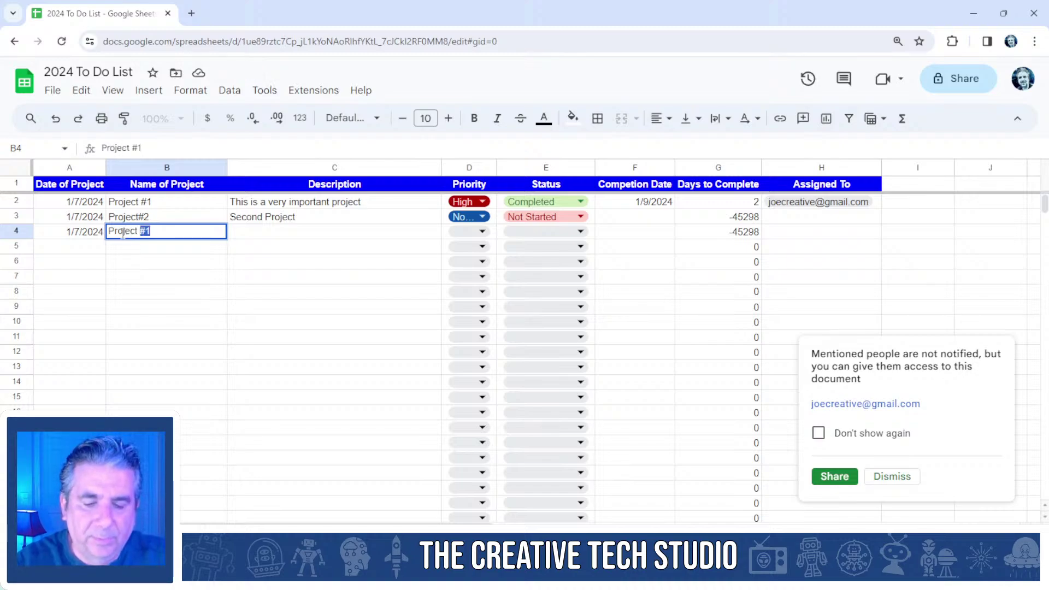
type("#3")
left_click(247, 237)
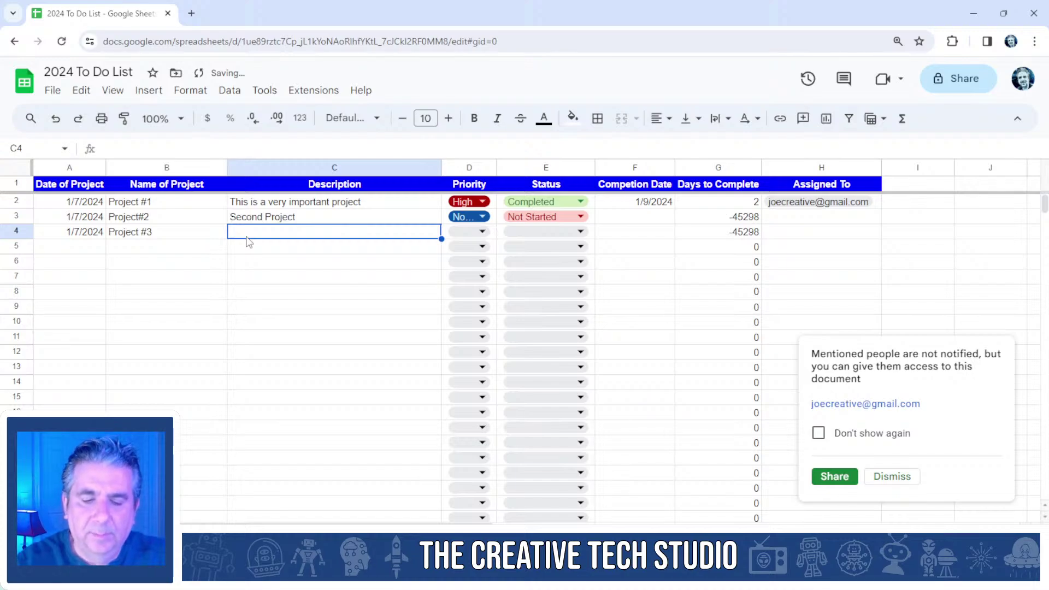
type("Third Project")
Set Project #3's Priority to Low and widen the Priority column so its dropdown labels fit.
left_click(484, 232)
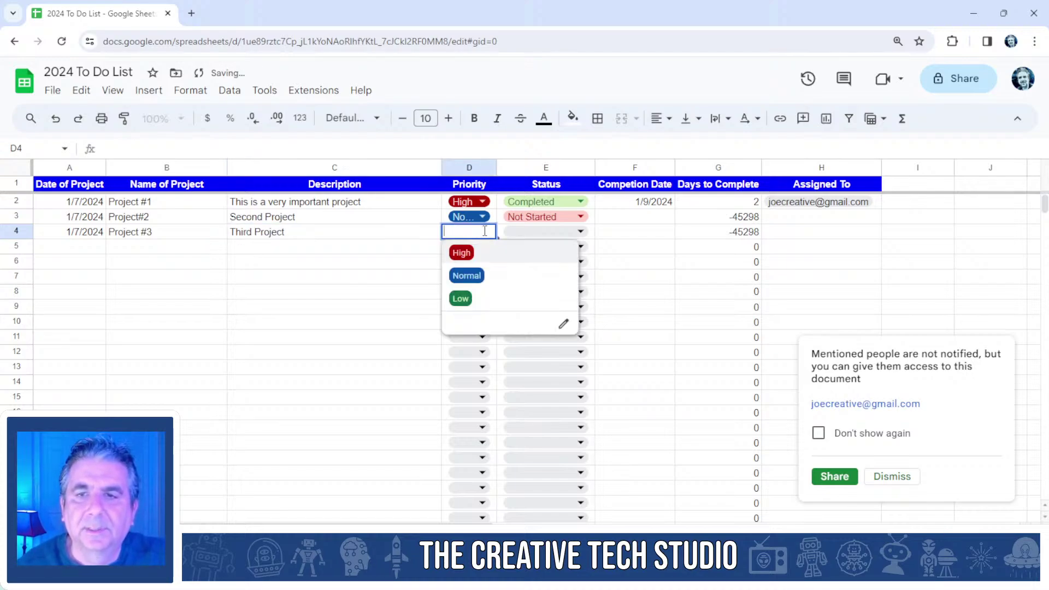
left_click(474, 298)
left_click_drag(495, 168, 513, 168)
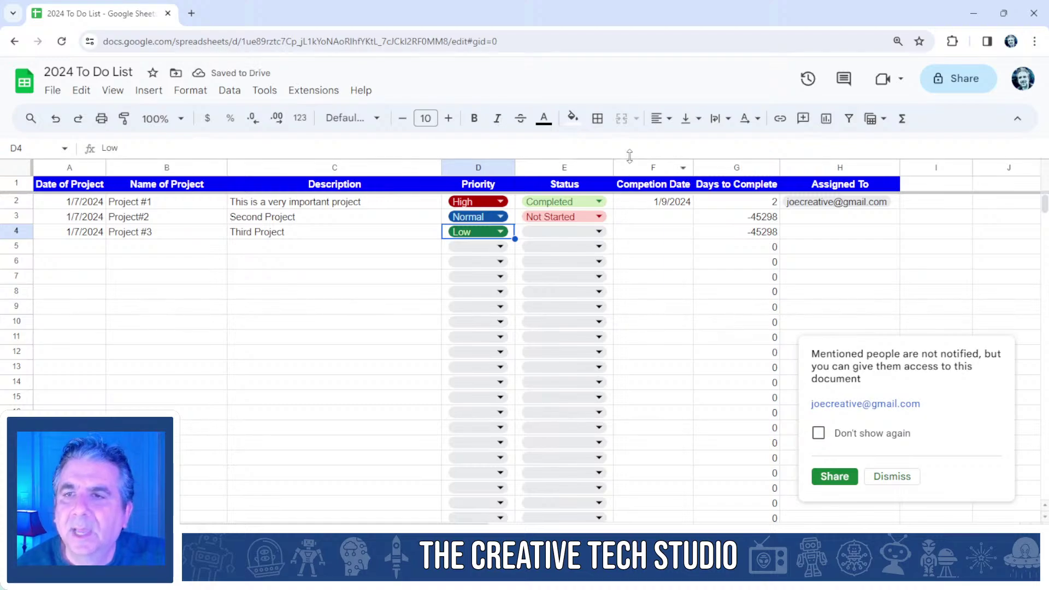
Center the contents of the Priority and Status columns horizontally.
left_click(661, 118)
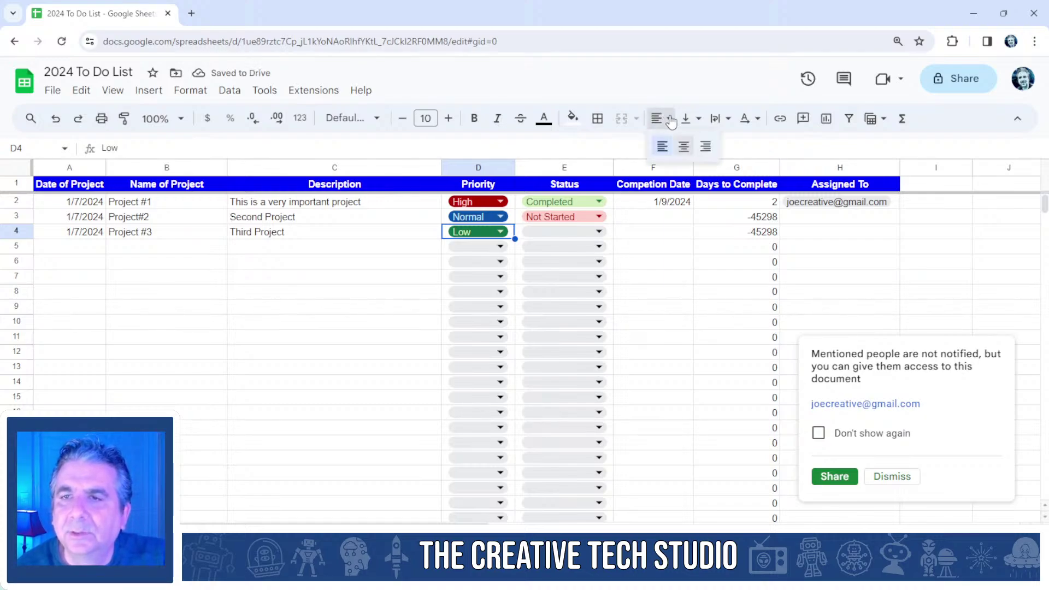
left_click(683, 146)
left_click(481, 169)
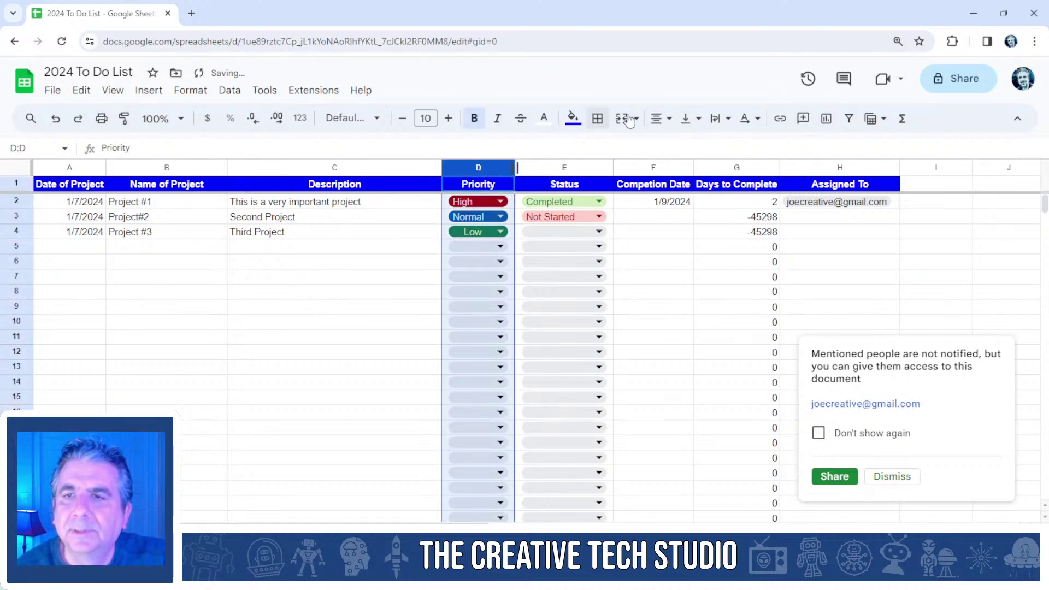
left_click(657, 118)
left_click(682, 142)
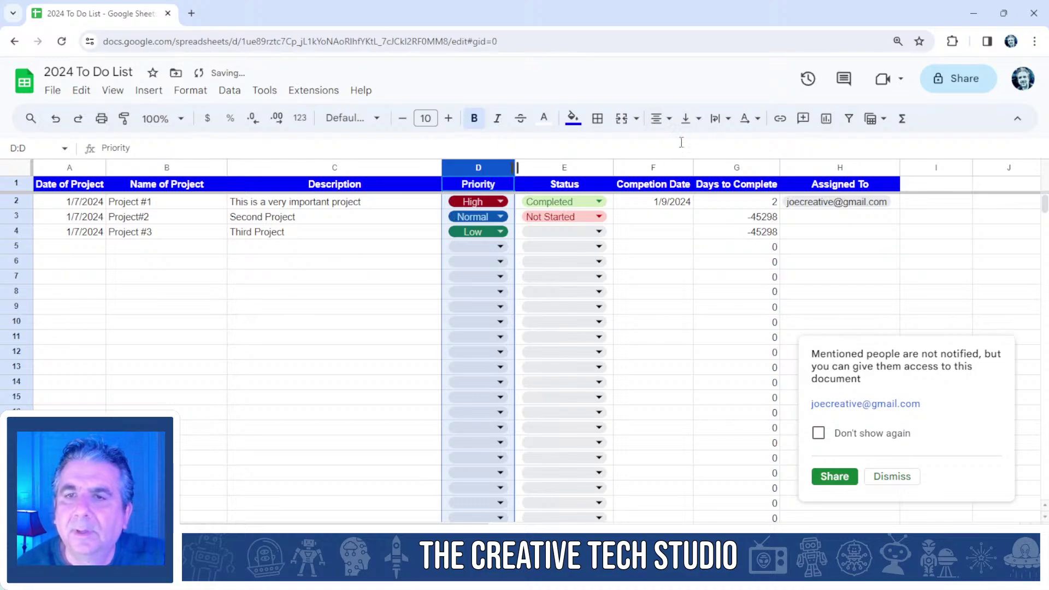
left_click(564, 167)
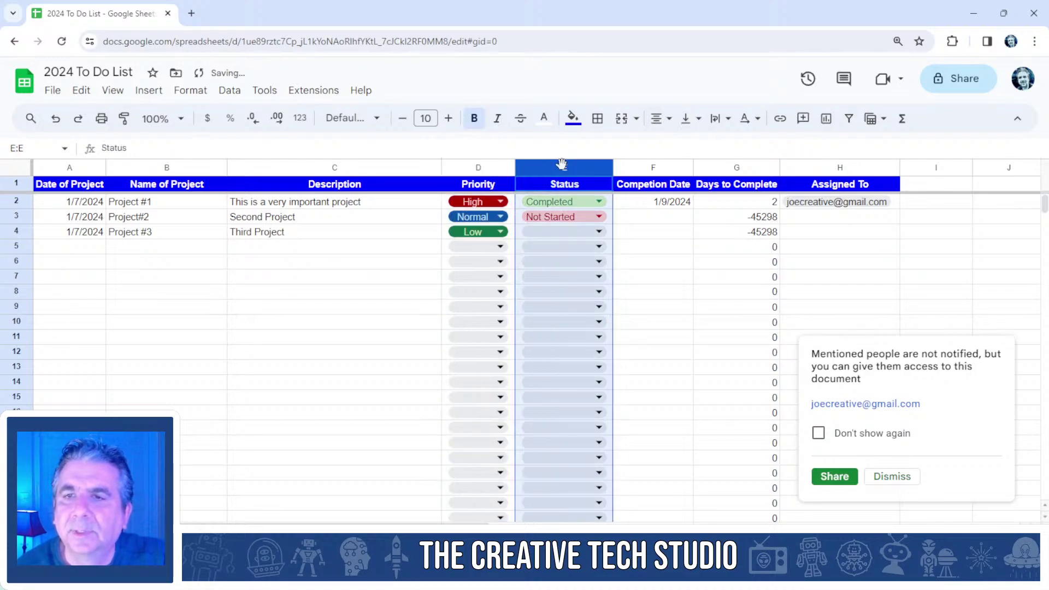
left_click(664, 119)
left_click(683, 146)
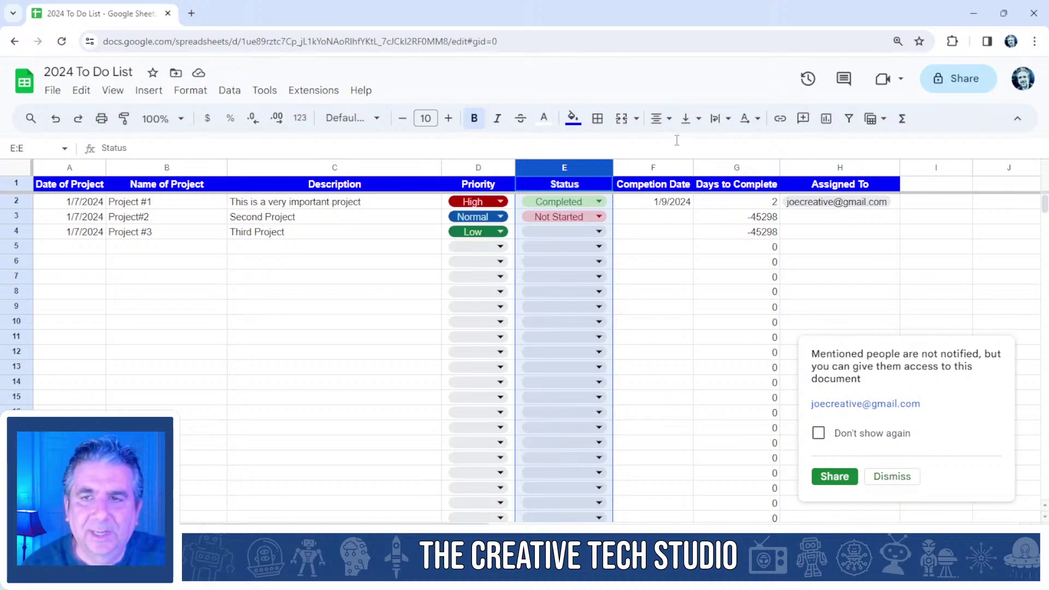
Center the dates in the completion date column and the Date of Project column.
left_click(657, 170)
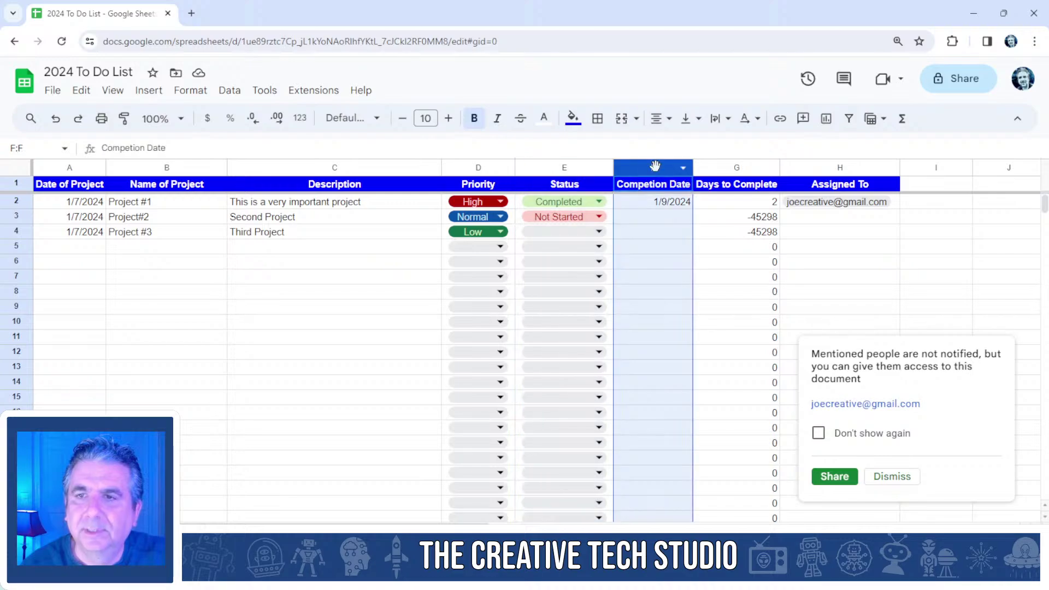
left_click(665, 119)
left_click(681, 149)
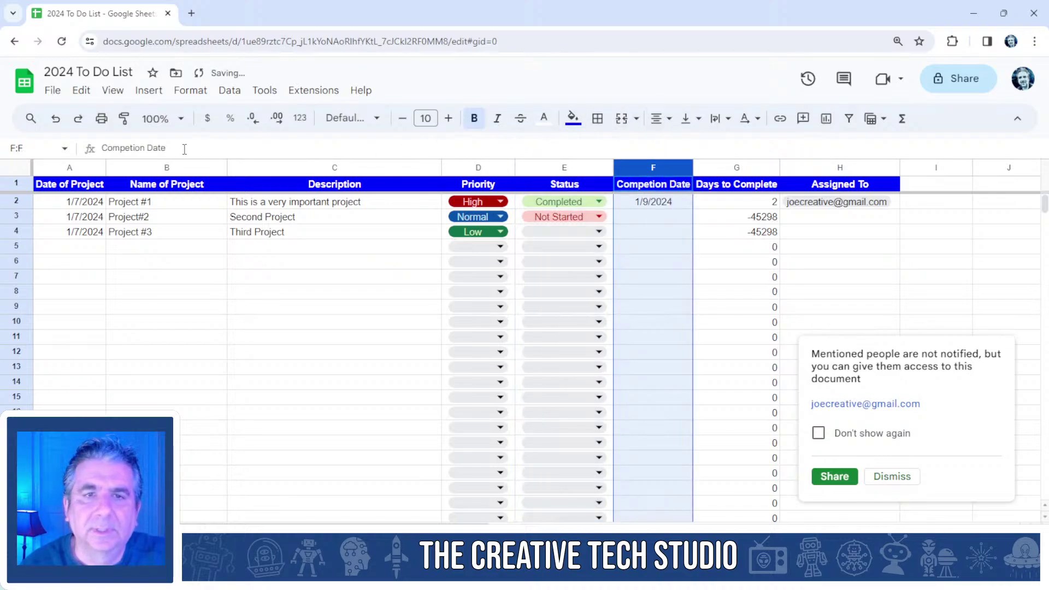
left_click(86, 170)
left_click(661, 119)
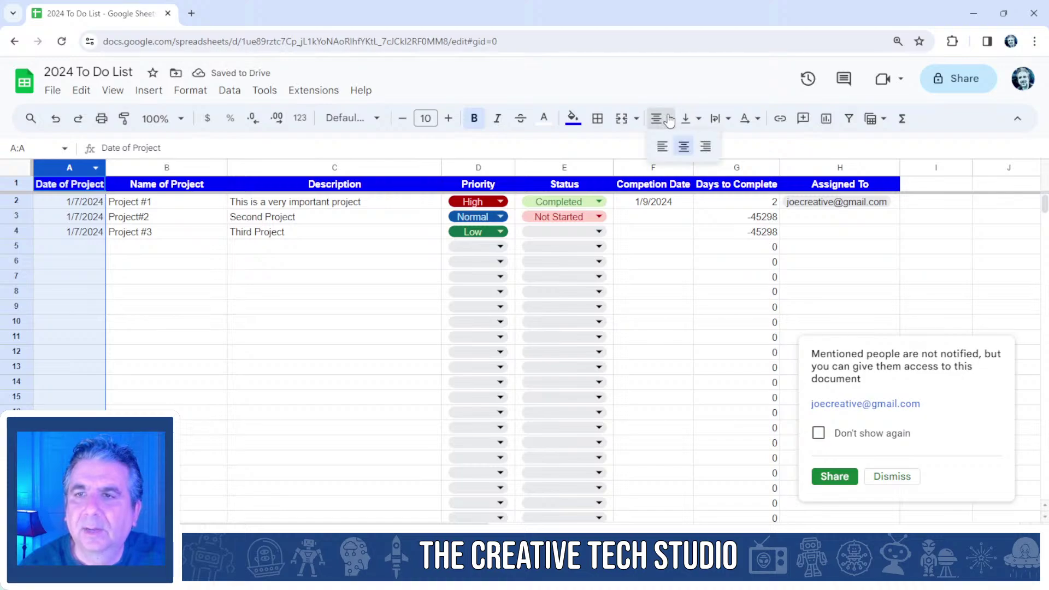
left_click(684, 148)
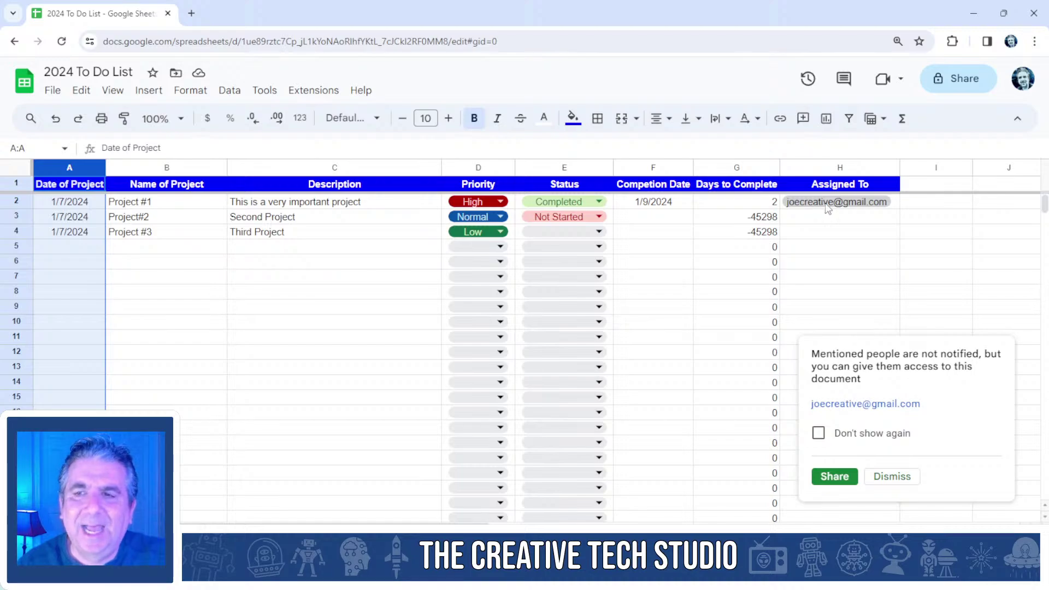
Dismiss the prompt about sharing with the mentioned person and set Project #3's Status to On Hold.
mouse_move(844, 208)
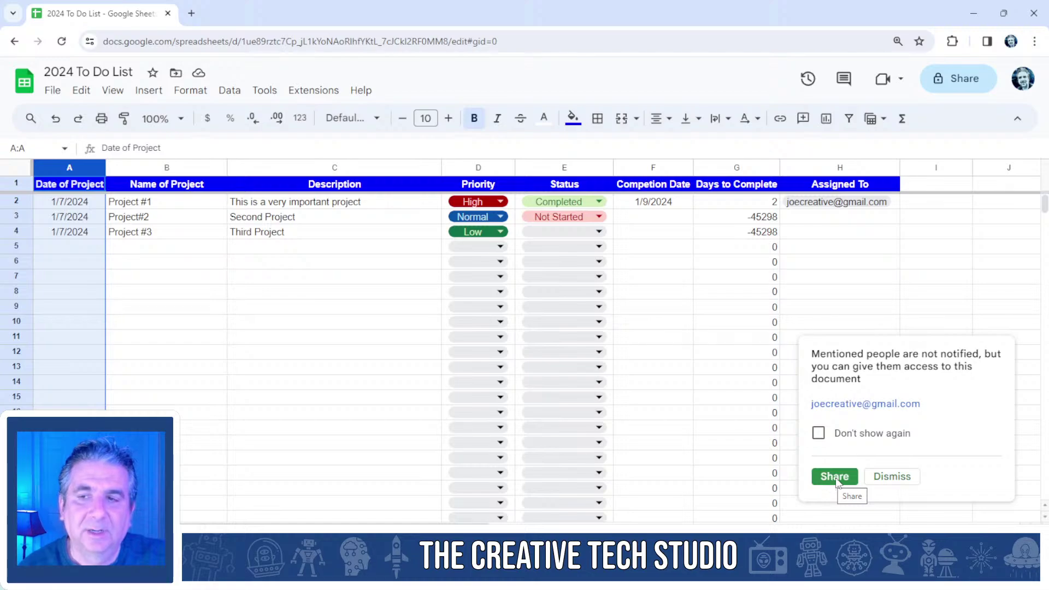
left_click(893, 477)
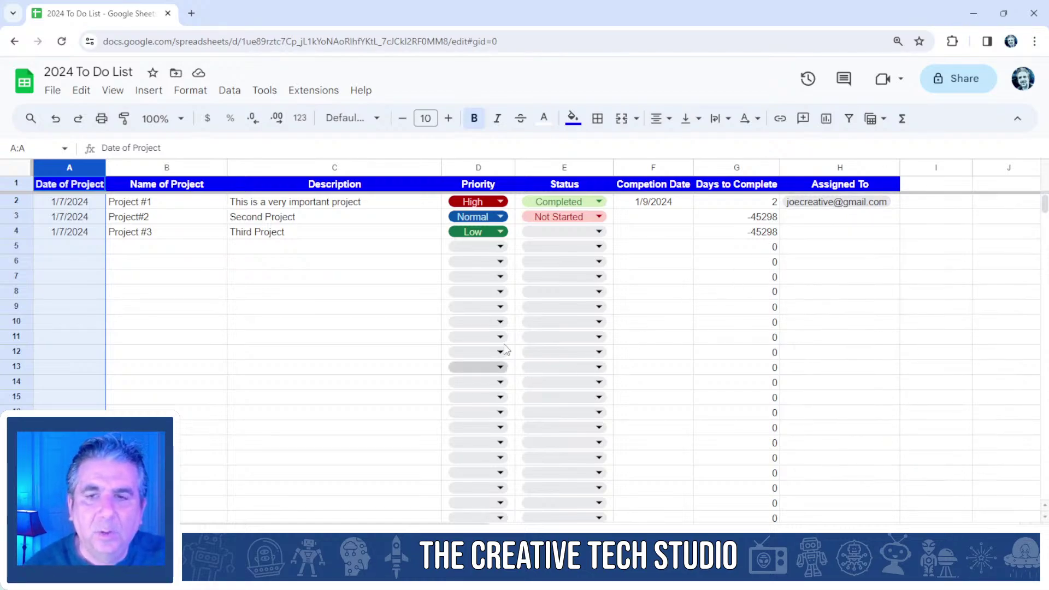
left_click(600, 232)
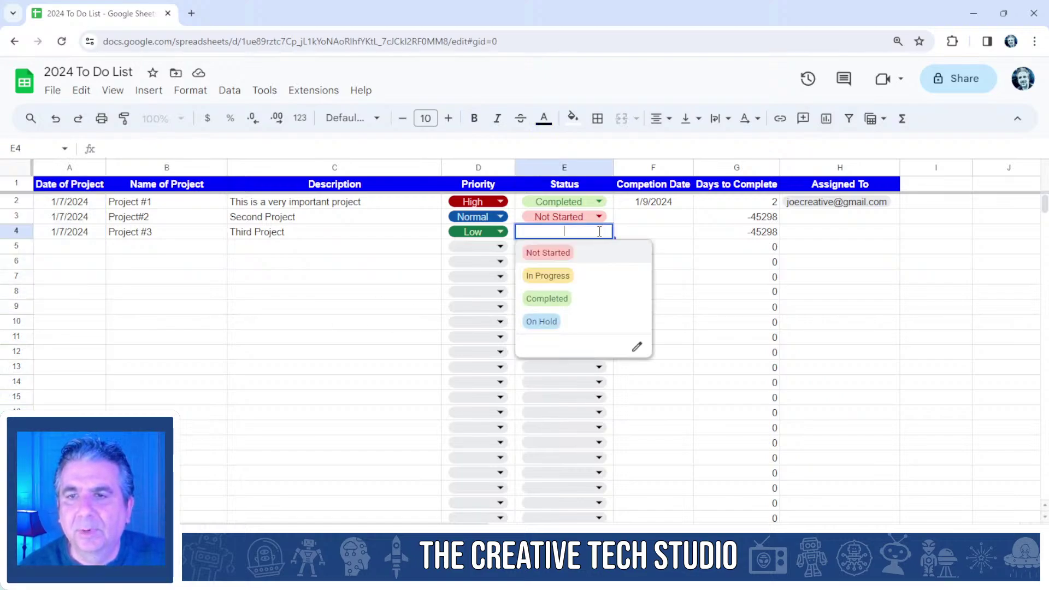
left_click(557, 323)
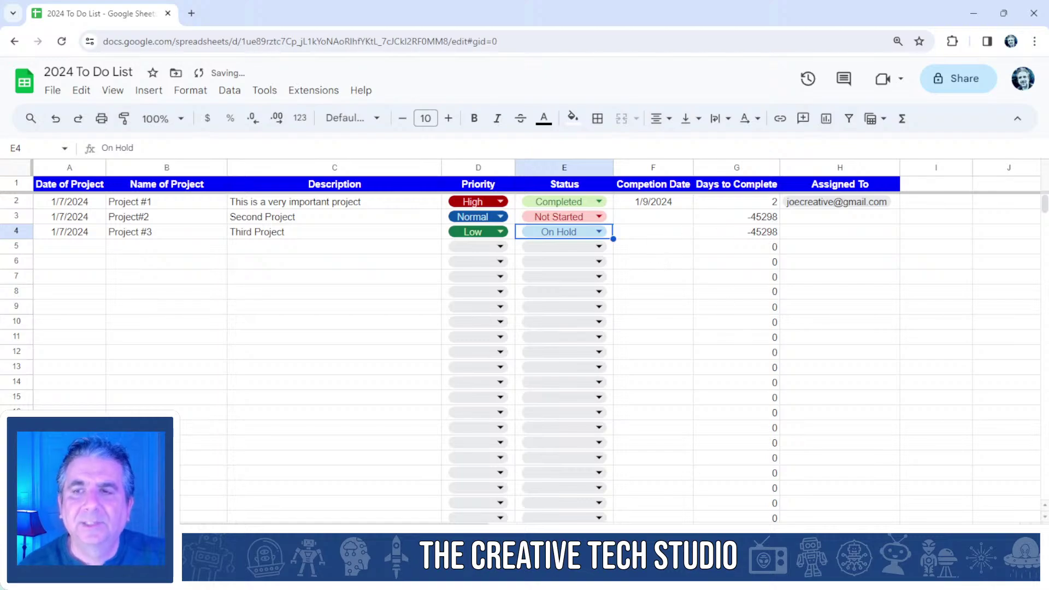
mouse_move(685, 577)
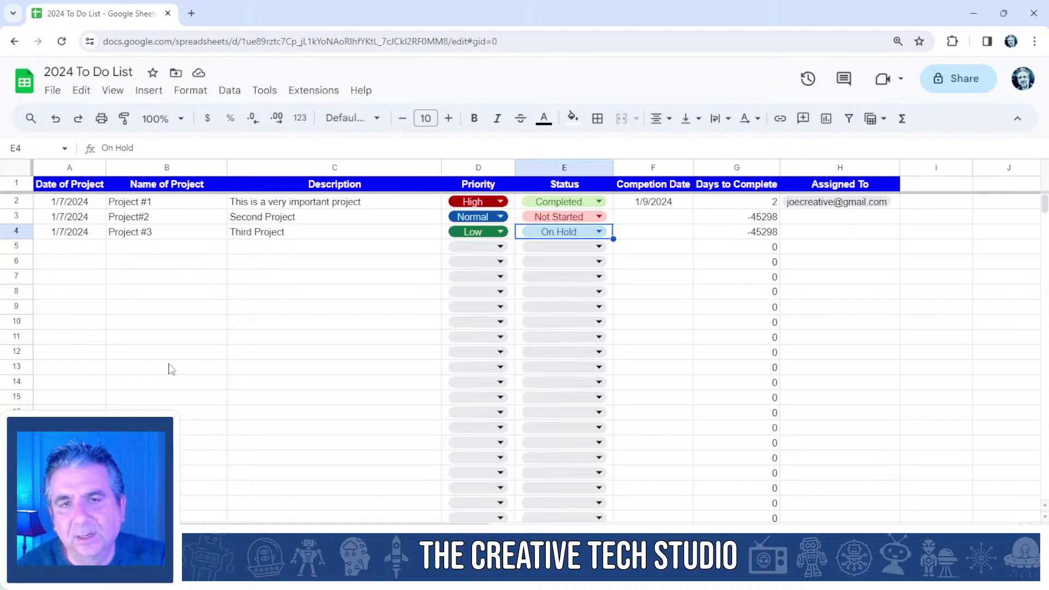
scroll(167, 367, "down", 2)
scroll(168, 367, "up", 3)
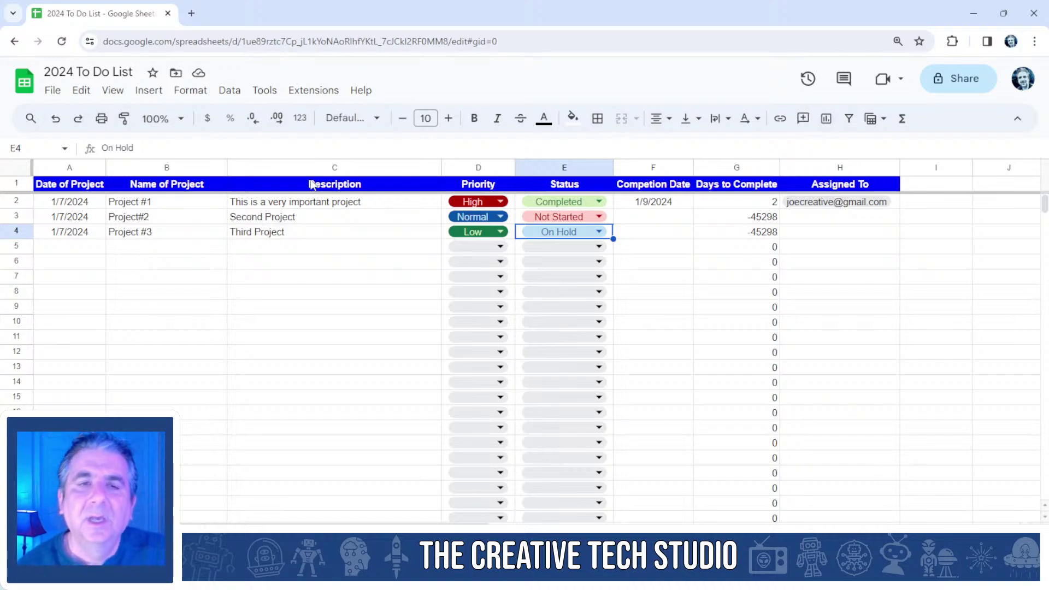
Insert a new column before Date of Project and give it the header "Checkbox".
left_click(72, 165)
right_click(72, 166)
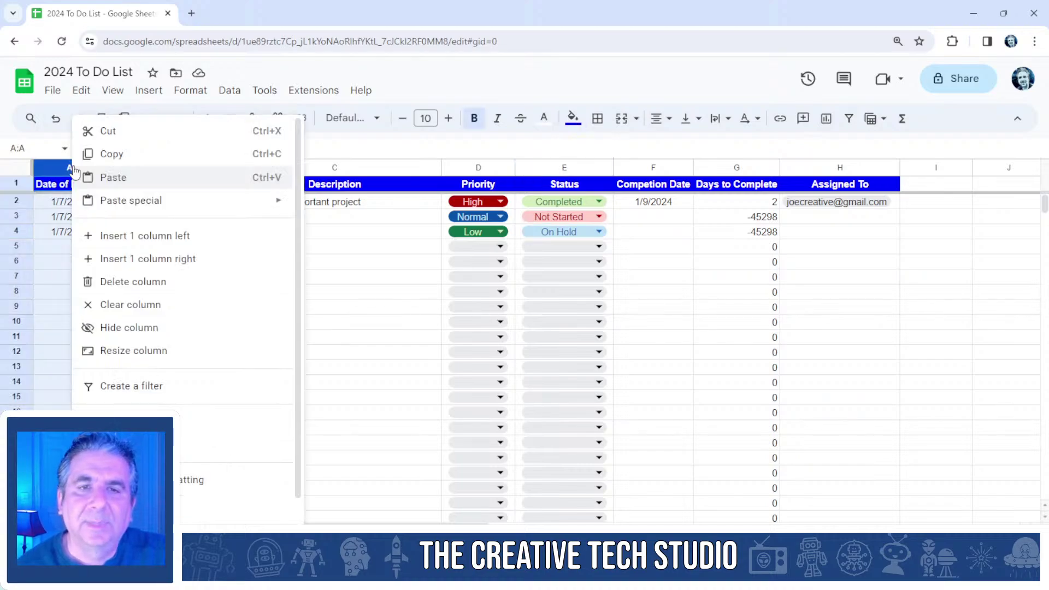
left_click(137, 244)
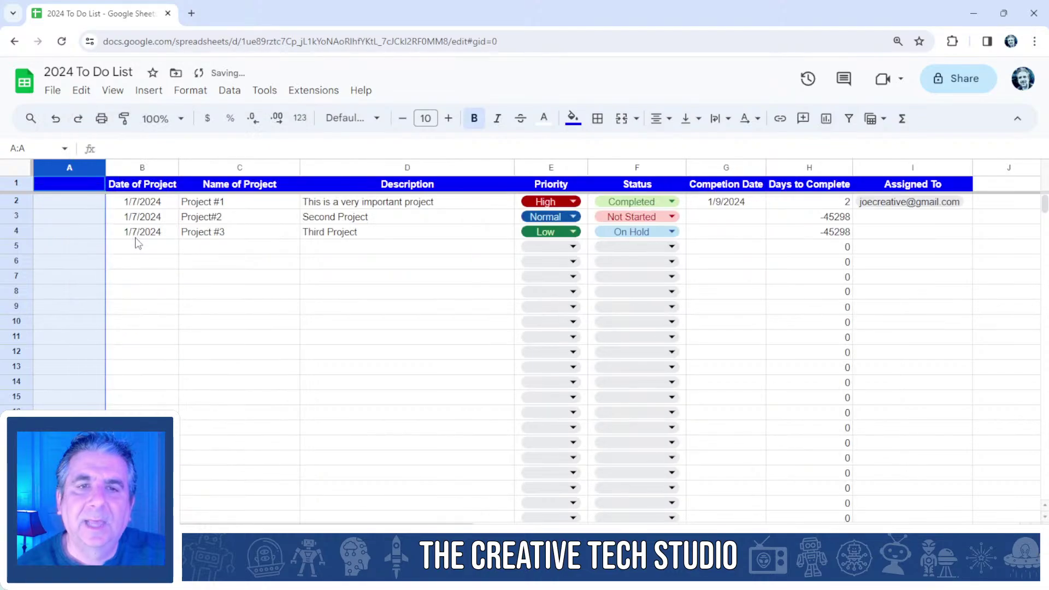
left_click(70, 187)
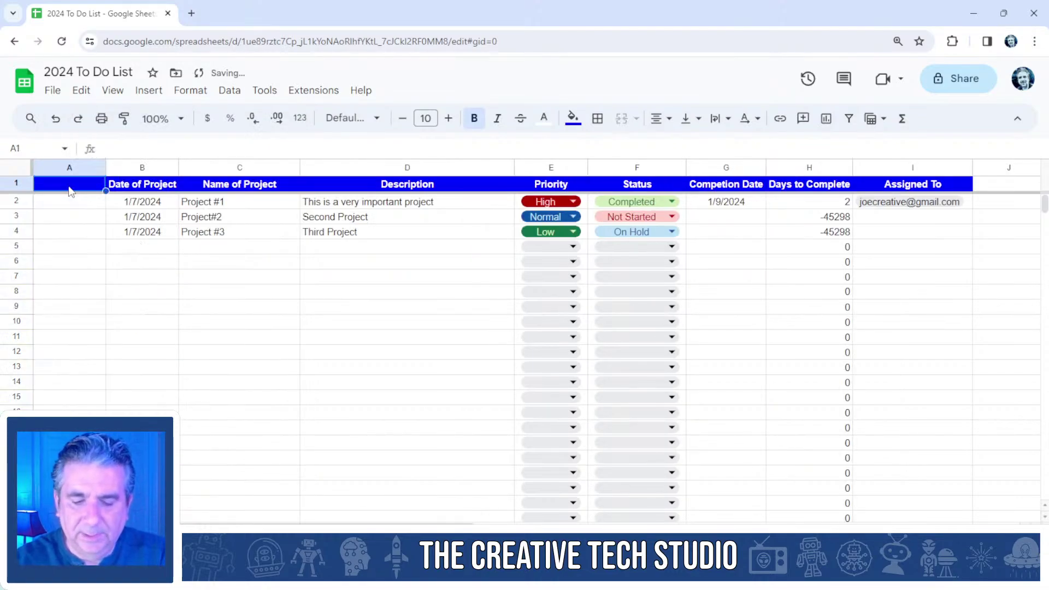
type("Checkbox")
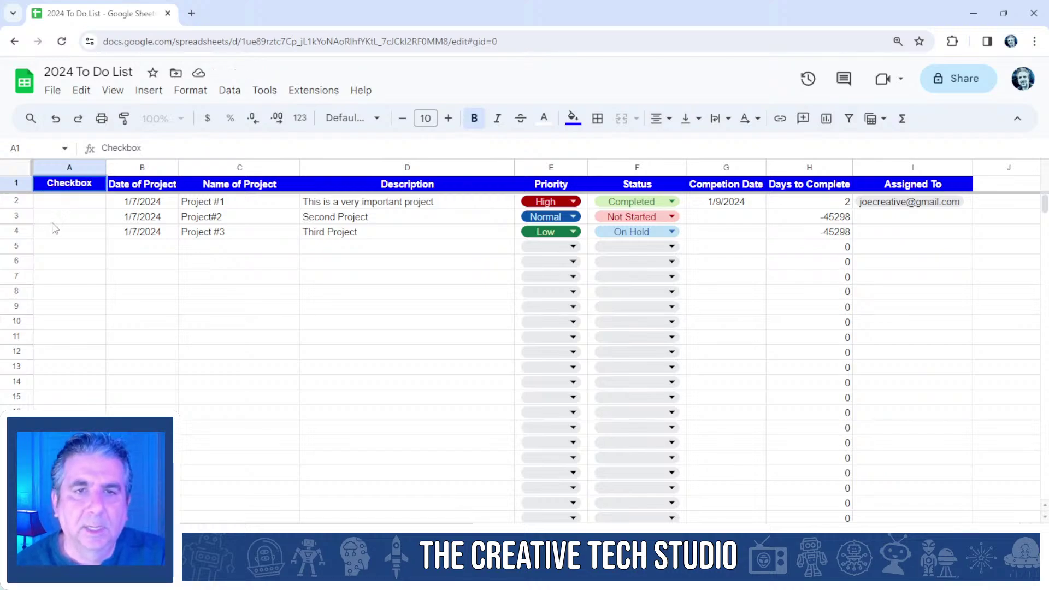
Insert a checkbox in cell A2 and fill it down the Checkbox column through row 300.
left_click(71, 206)
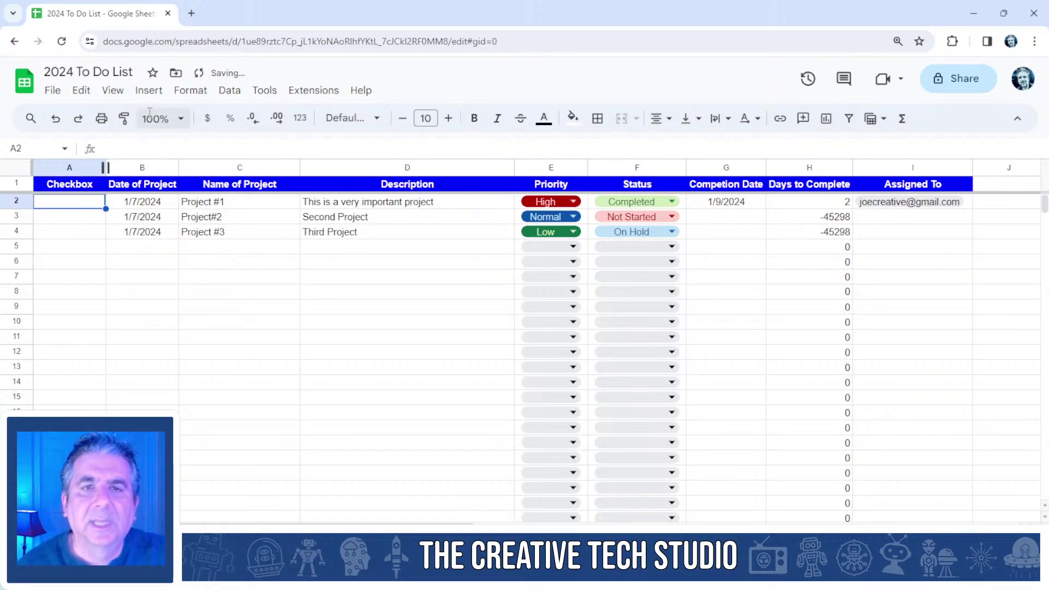
left_click(148, 91)
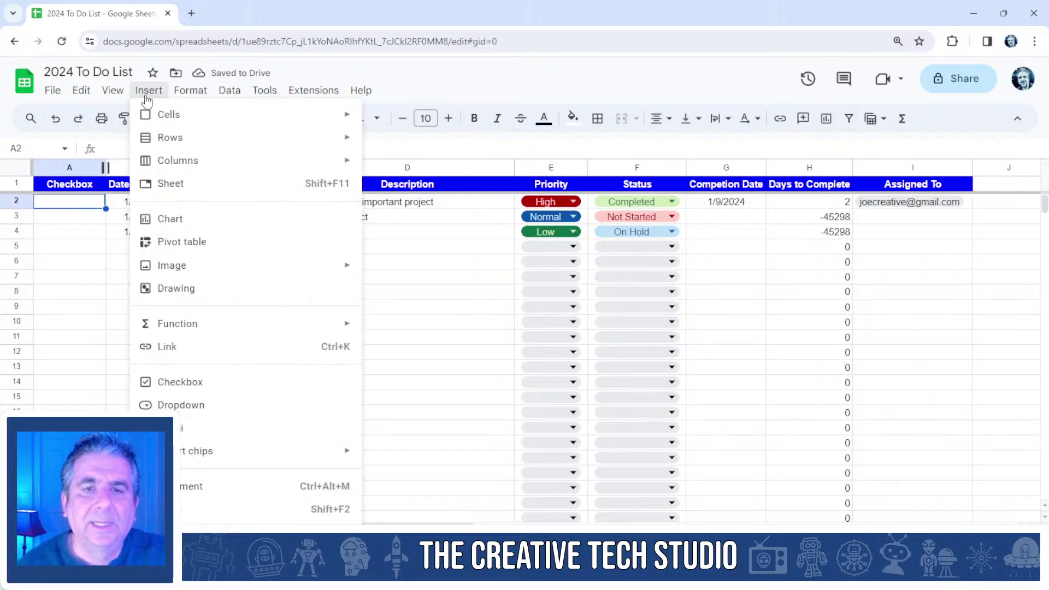
left_click(191, 381)
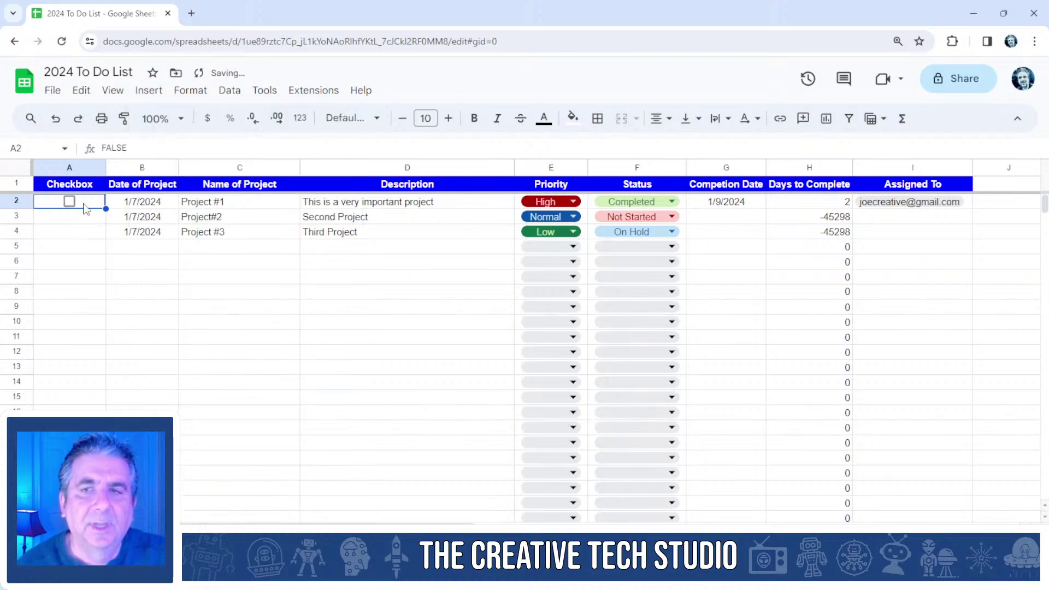
double_click(105, 208)
left_click_drag(104, 208, 87, 291)
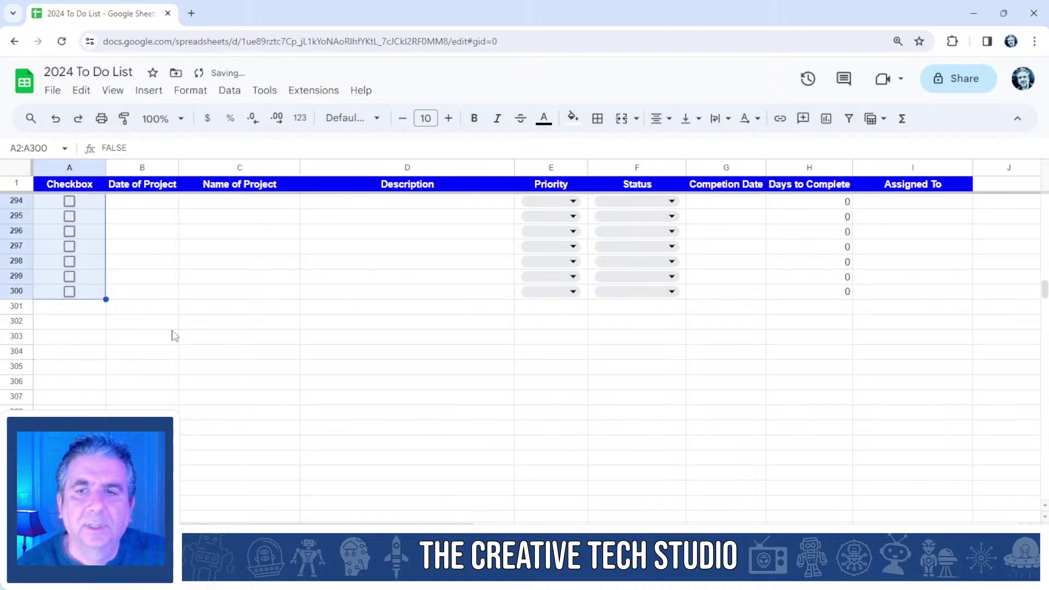
scroll(167, 326, "up", 3)
scroll(168, 326, "up", 16)
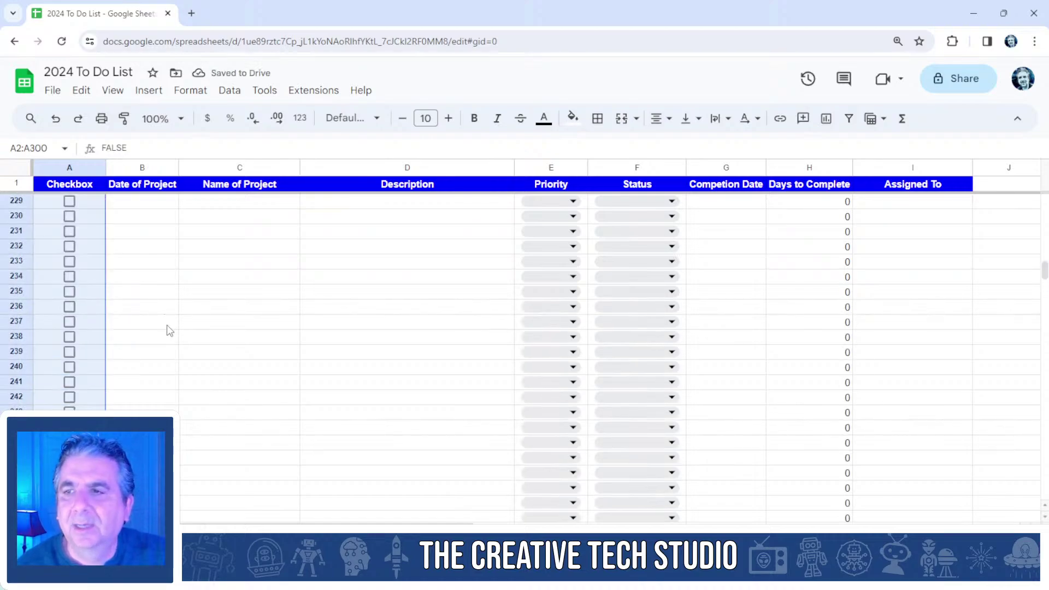
left_click_drag(1045, 265, 1044, 203)
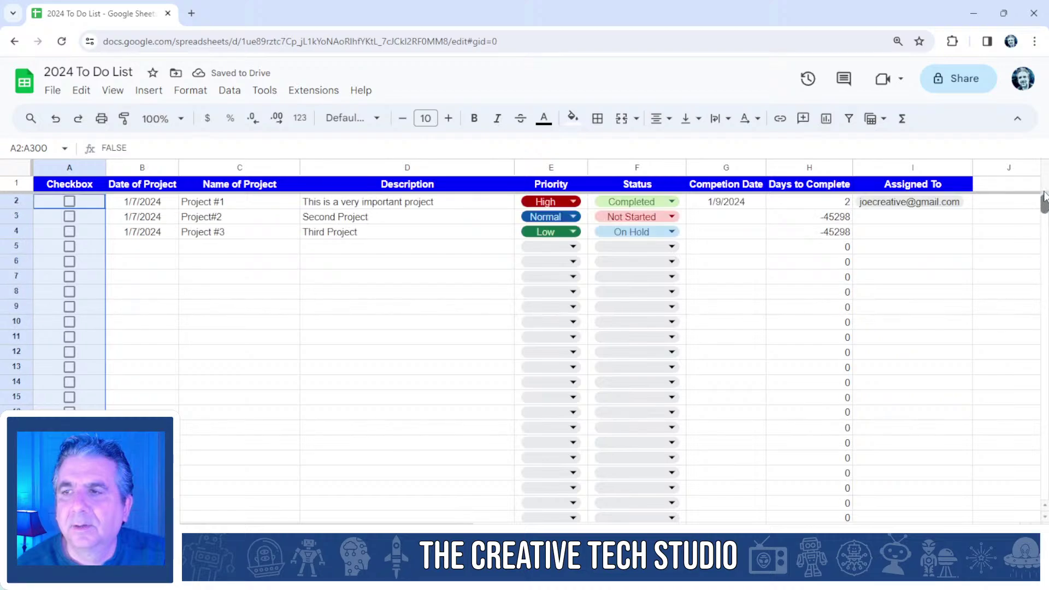
left_click(87, 233)
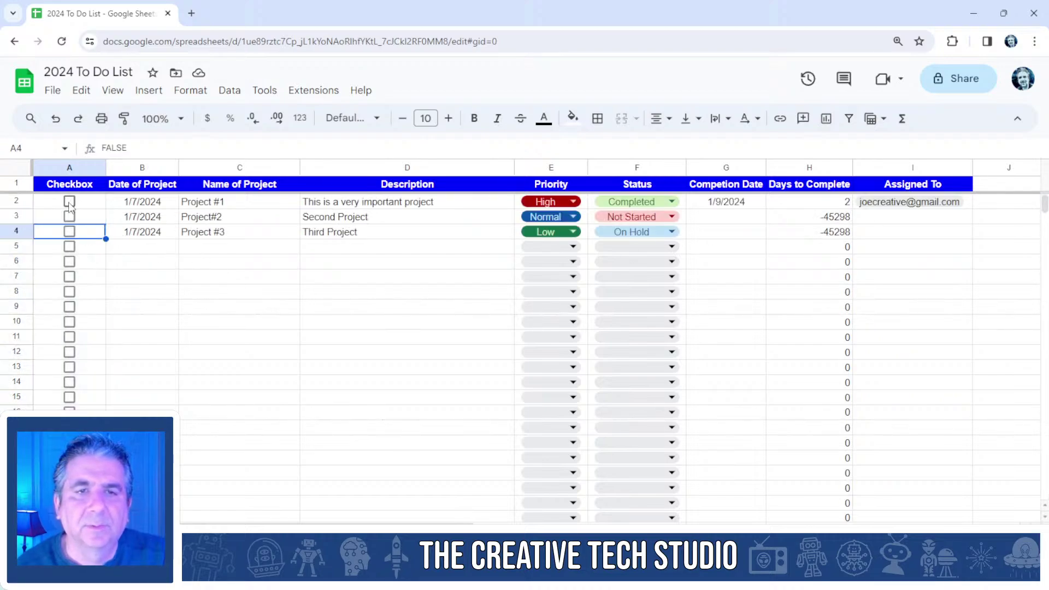
Test the checkboxes of the three sample projects by ticking them and clearing them again.
left_click(70, 201)
left_click(71, 223)
left_click(70, 231)
left_click(70, 219)
left_click(70, 231)
left_click(69, 201)
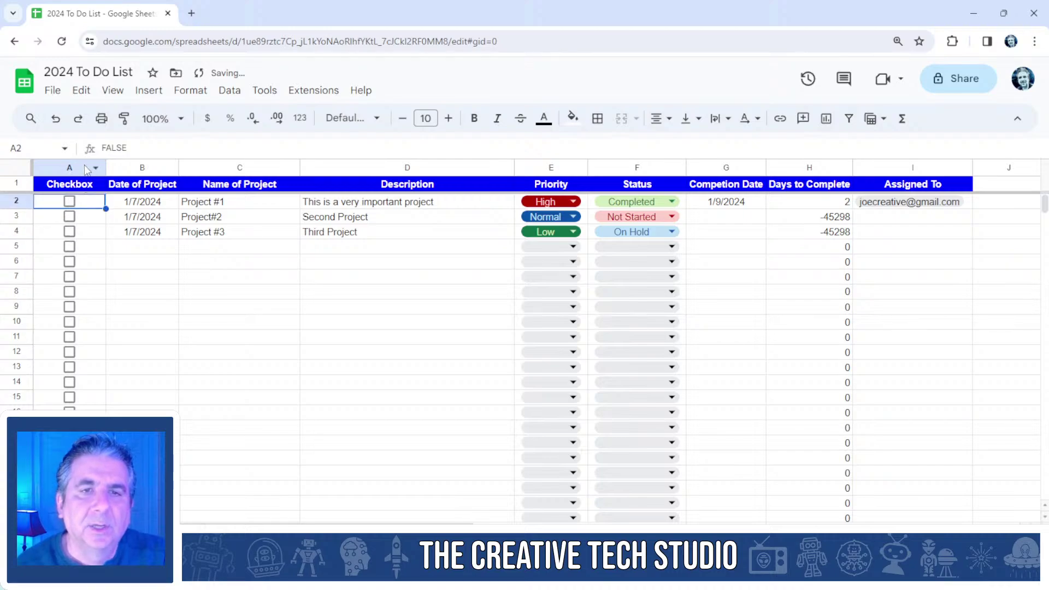
Create a filter on the Checkbox column and apply a filter by its values.
left_click(77, 163)
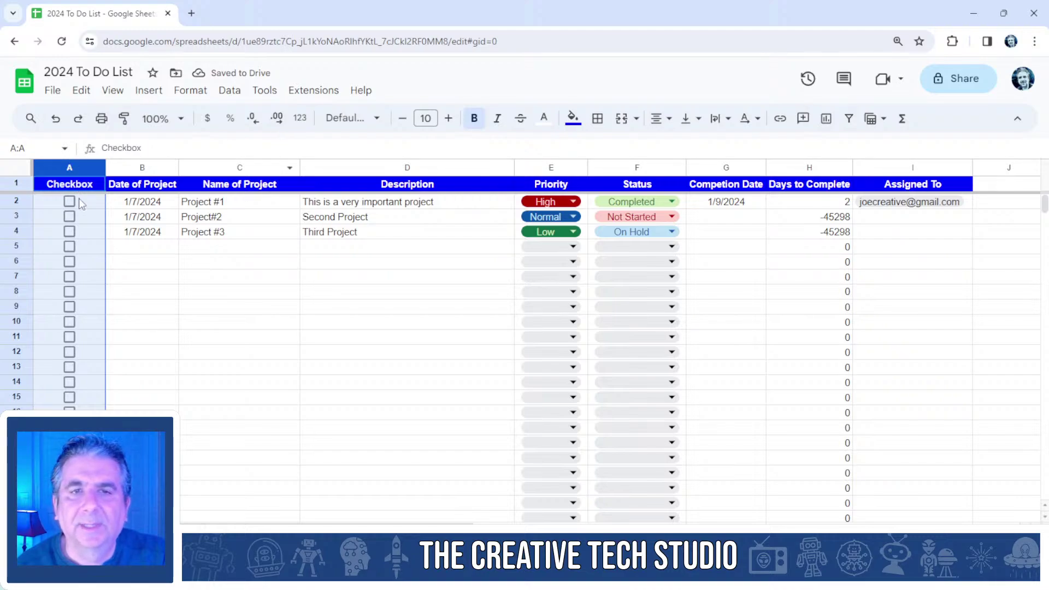
left_click(849, 121)
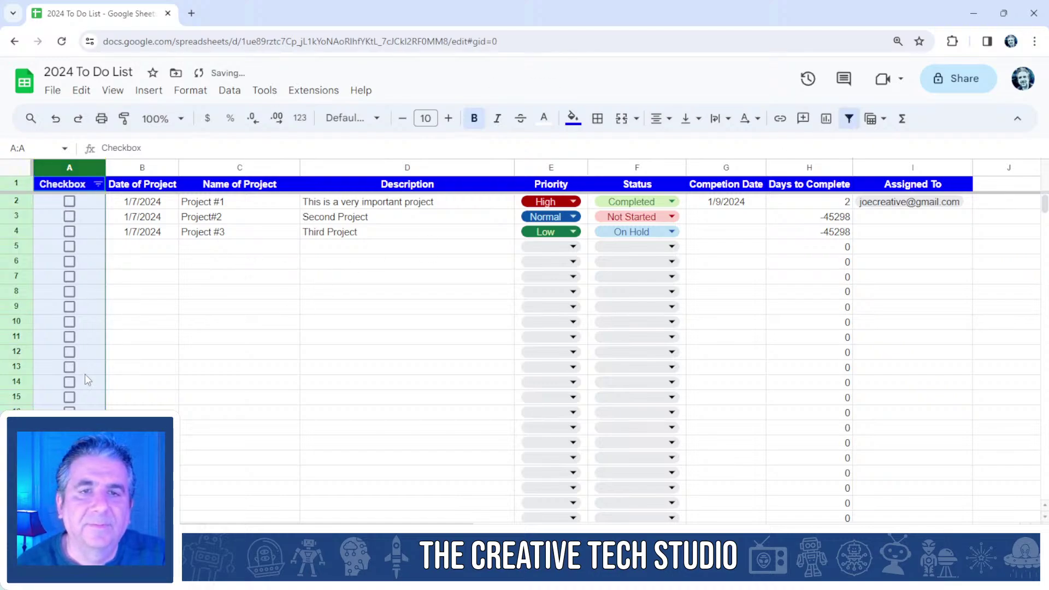
left_click(98, 186)
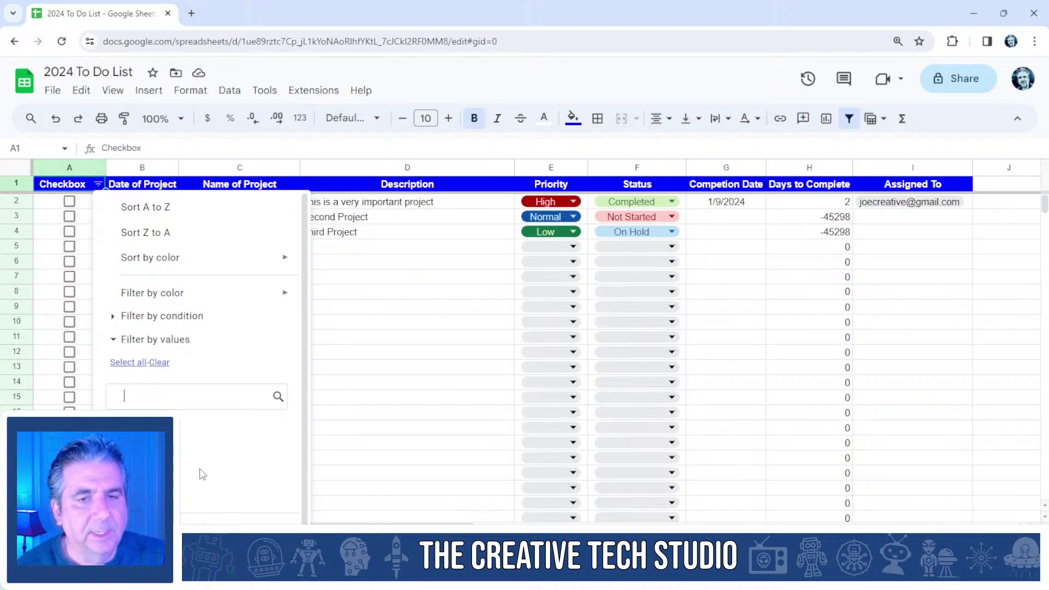
left_click(267, 538)
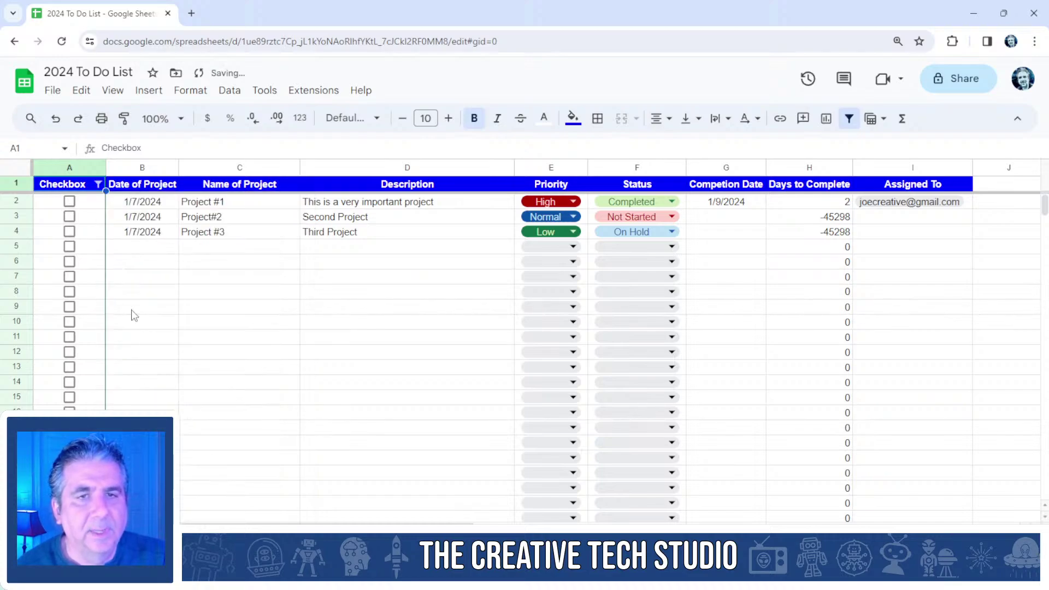
Mark Project #1 as checked and apply the Checkbox filter so that checked rows are hidden.
left_click(69, 201)
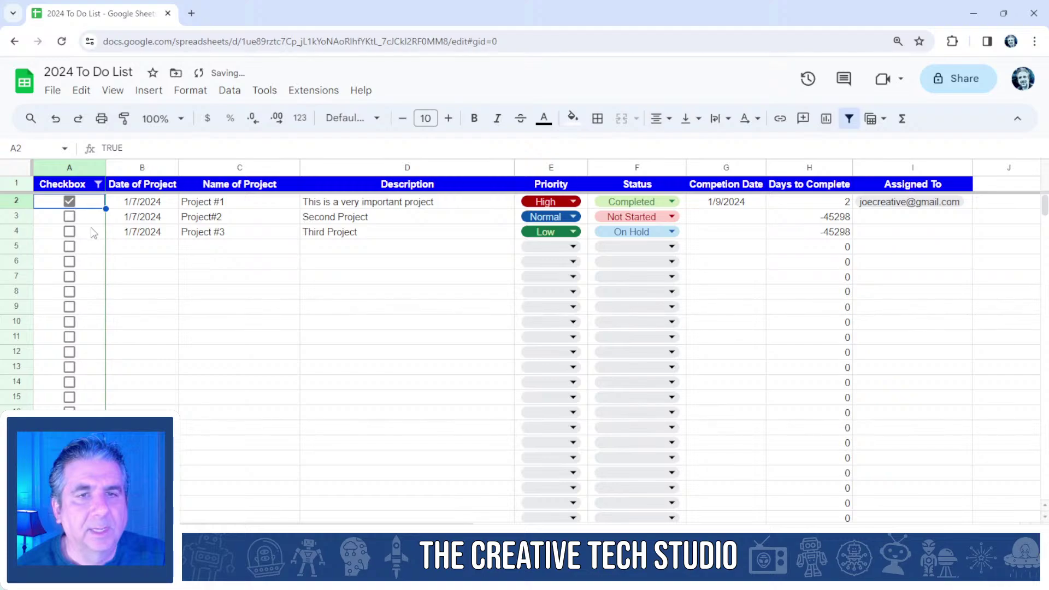
left_click(97, 184)
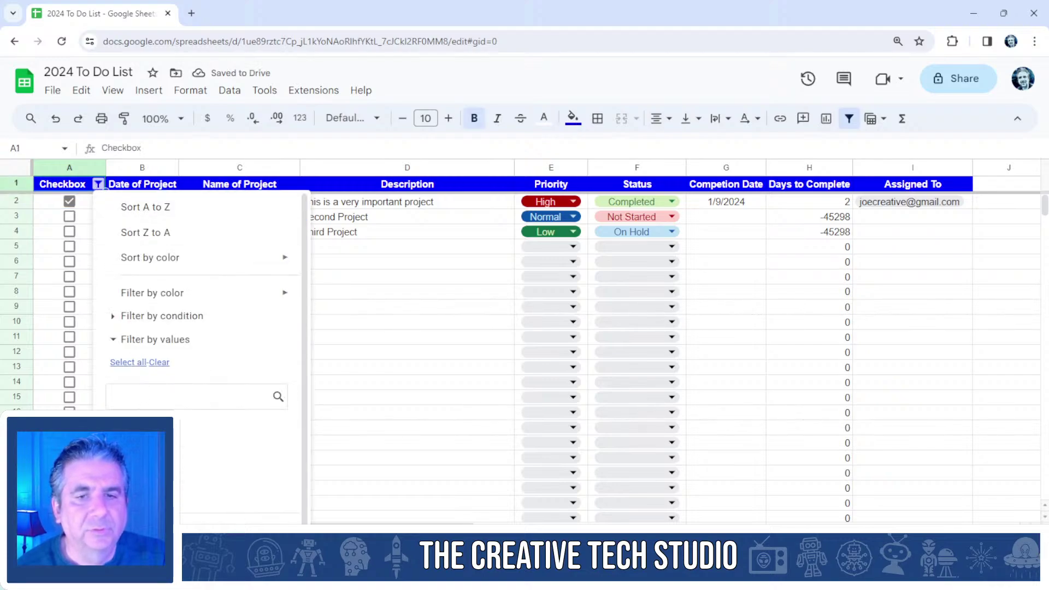
left_click(269, 540)
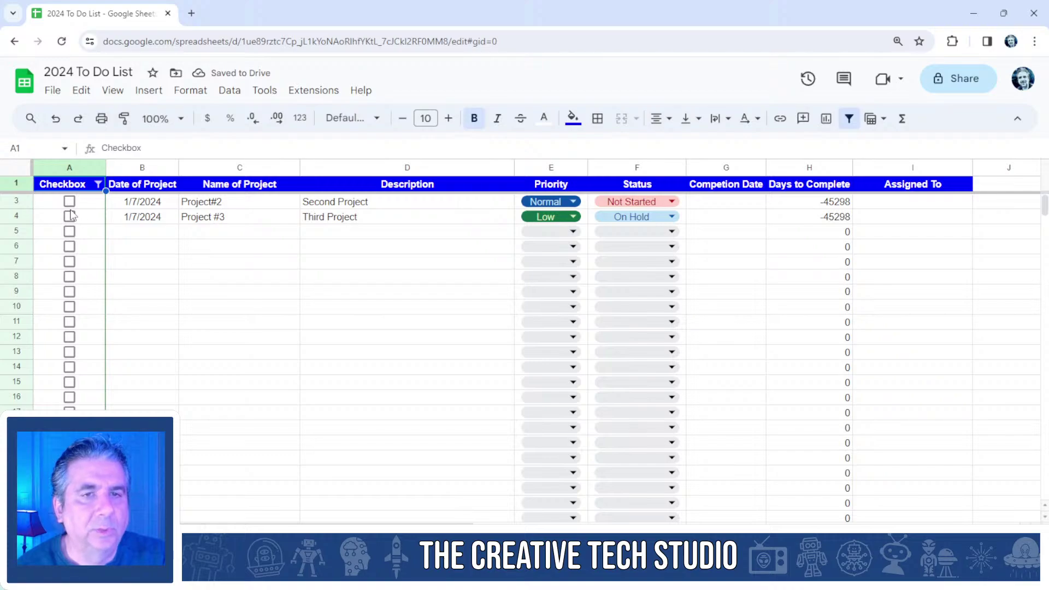
Bring the hidden Project #1 row back through the Checkbox filter and clear its checkbox.
left_click(99, 187)
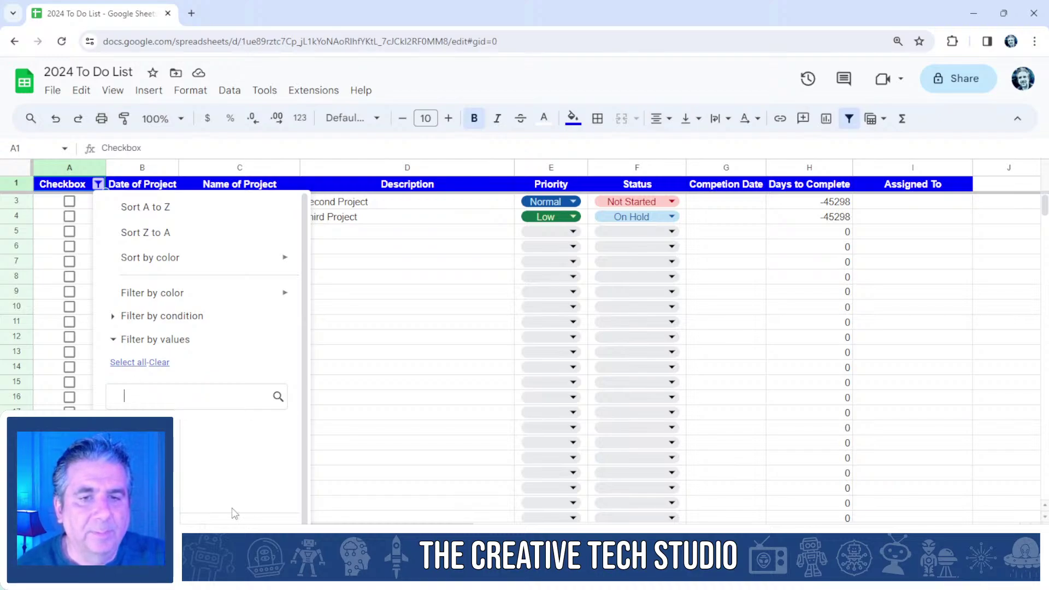
key("Escape")
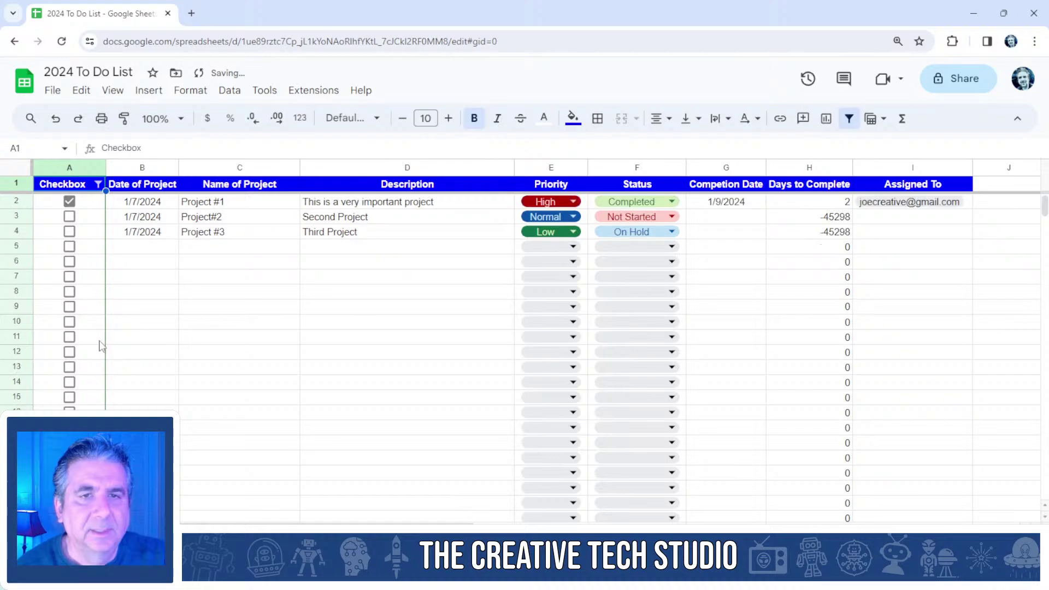
left_click(70, 203)
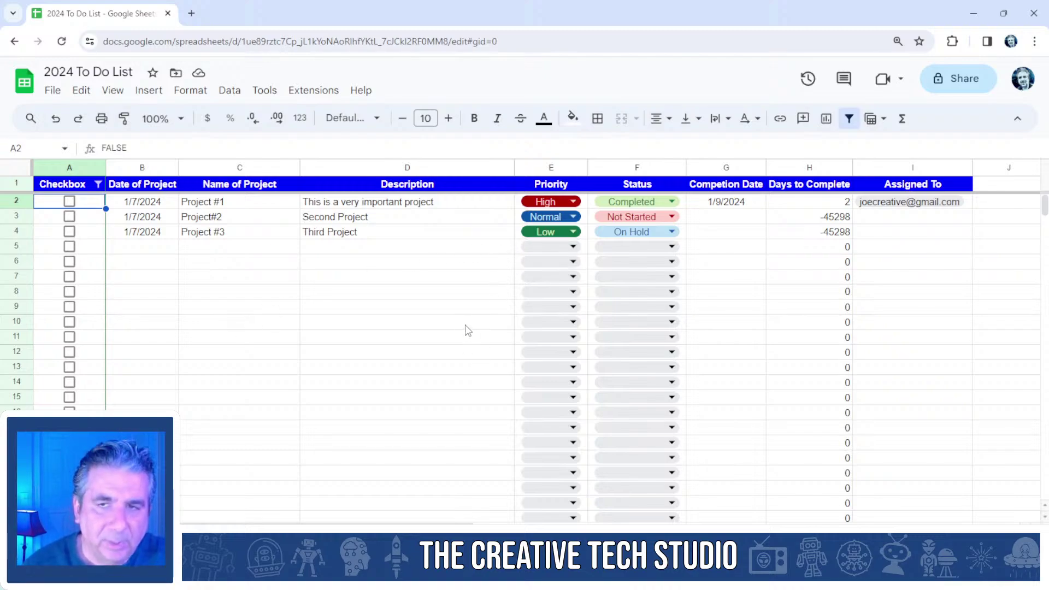
Replace the Checkbox filter with one on the Priority column and show only the High rows.
left_click(540, 166)
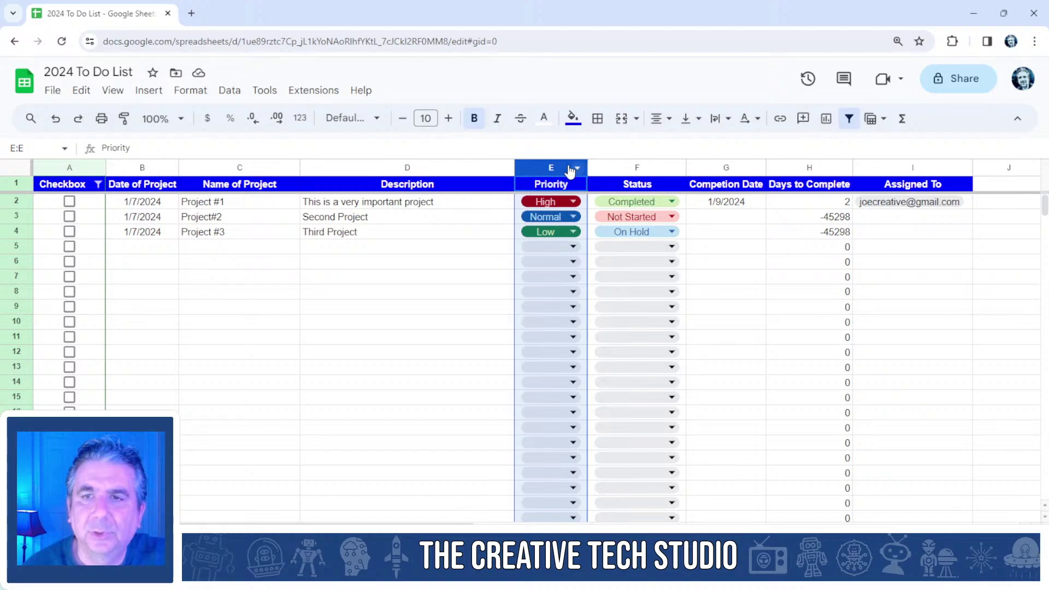
left_click(849, 118)
left_click(849, 118)
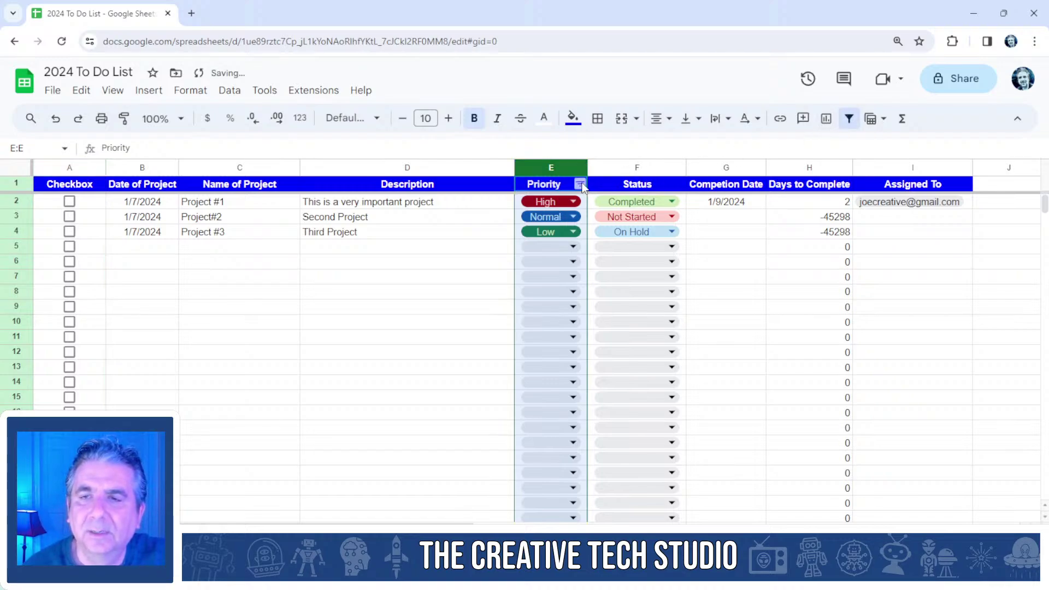
left_click(581, 186)
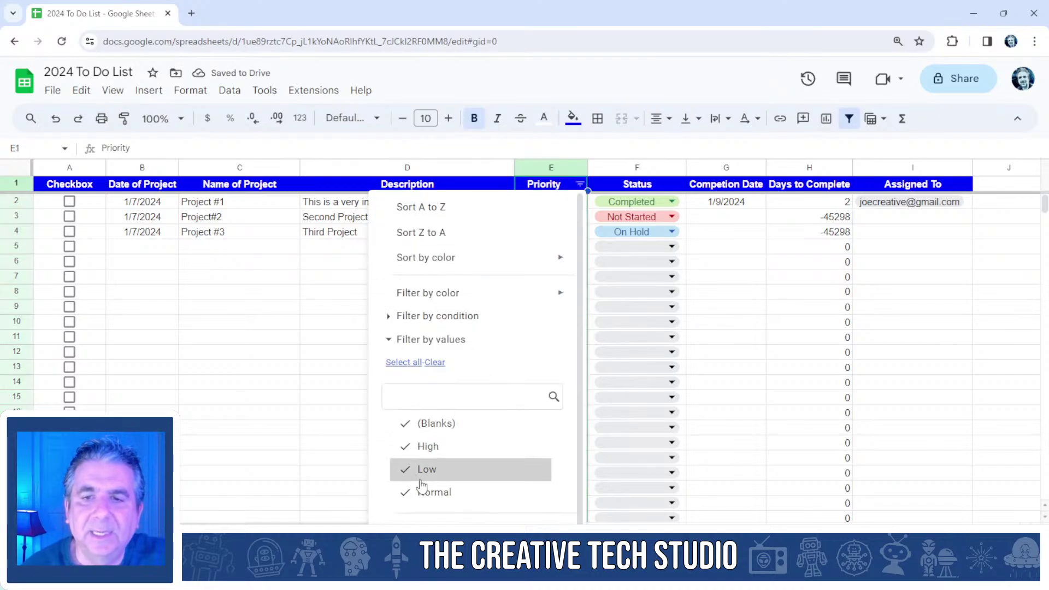
left_click(435, 362)
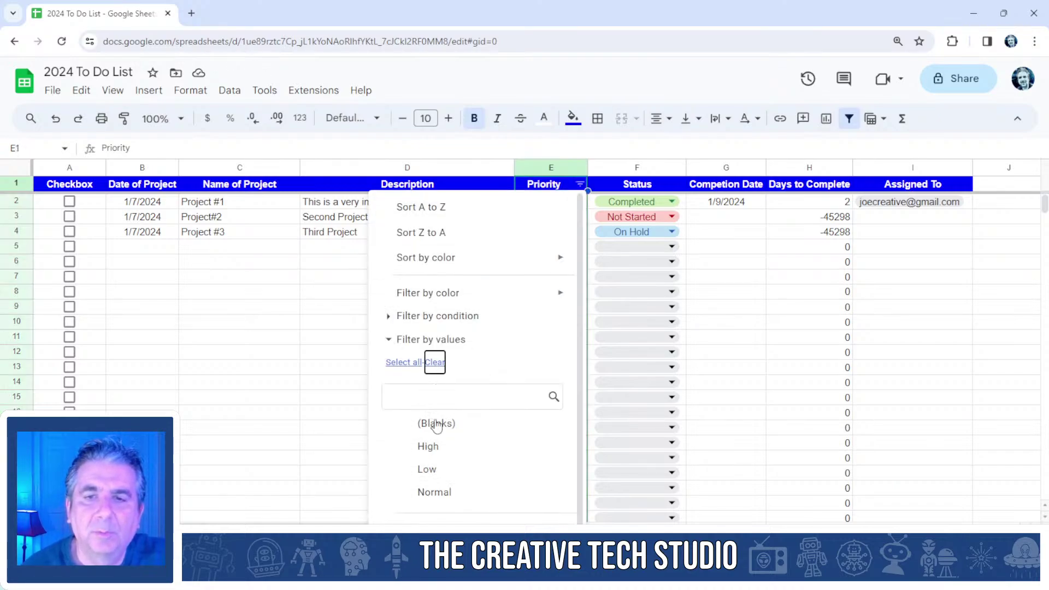
left_click(407, 446)
left_click(549, 547)
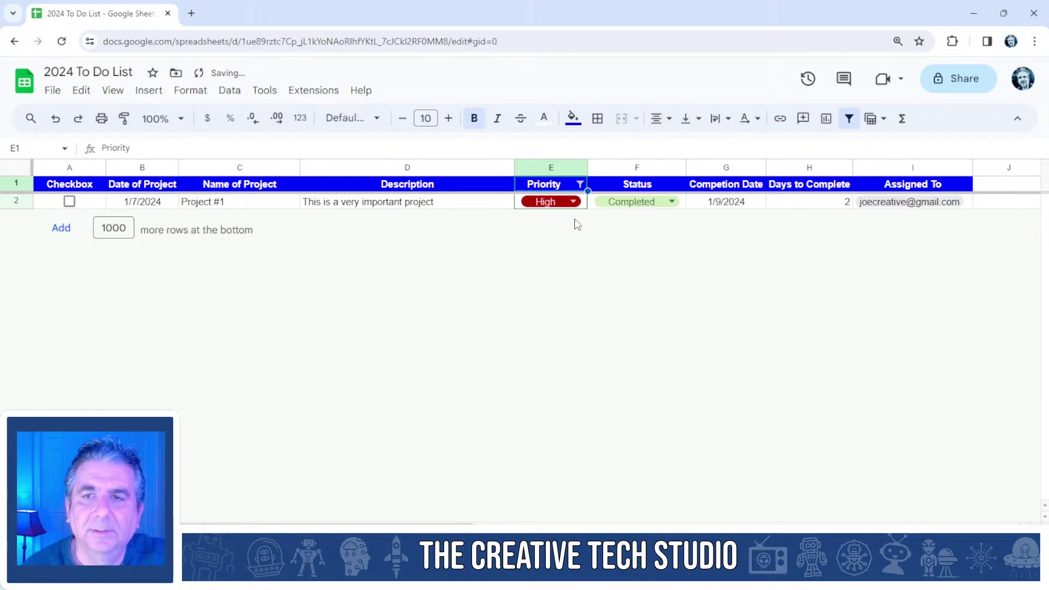
Reselect all values in the Priority filter to show every row again.
left_click(580, 185)
left_click(405, 363)
left_click(549, 546)
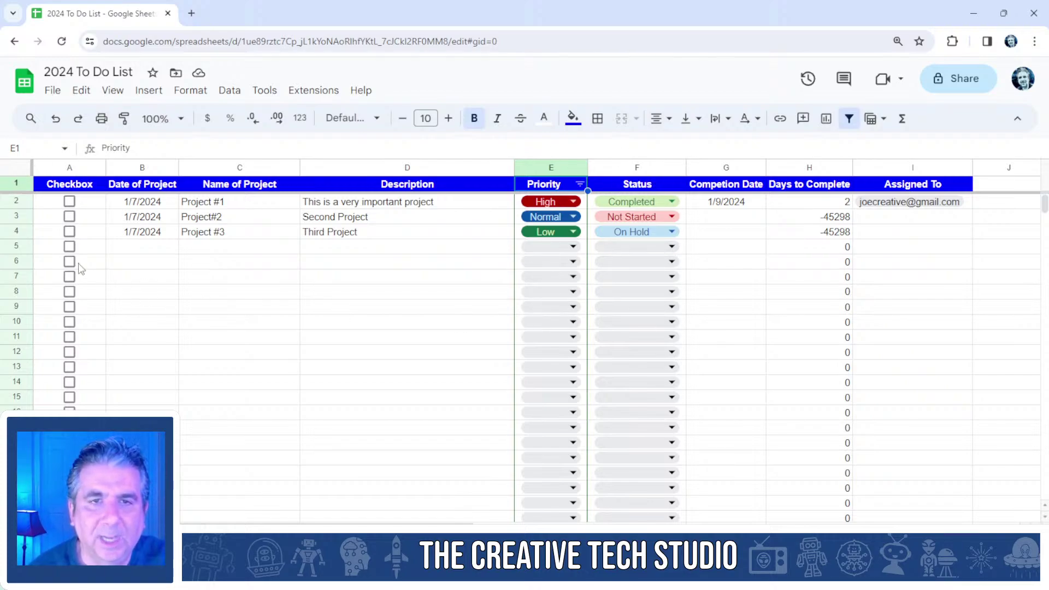
Replace the Priority filter with one covering every column of the sheet, and resize all columns to one equal, wider width for Date of Project.
left_click(22, 173)
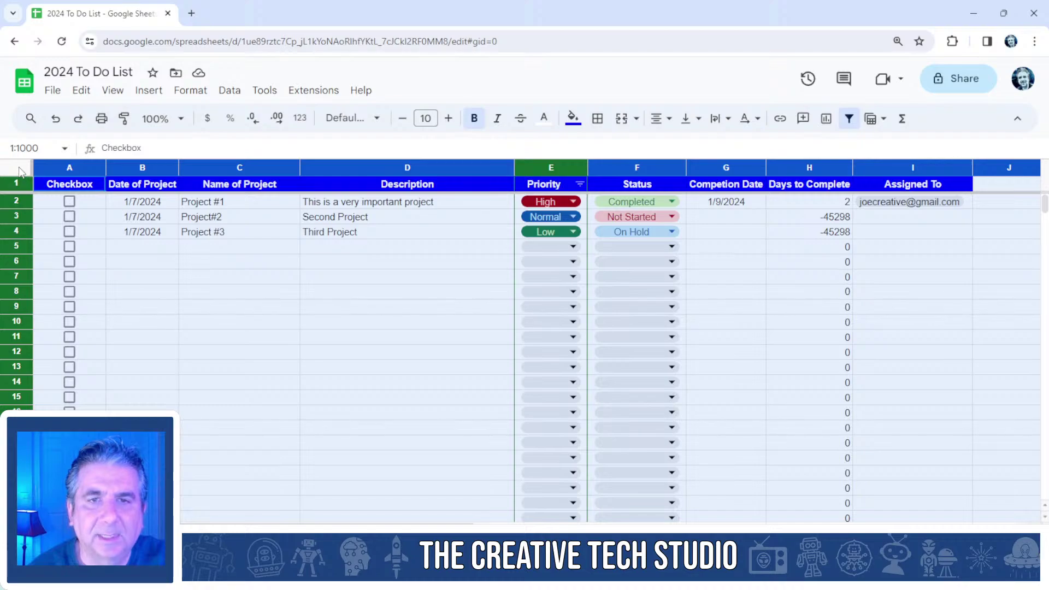
left_click(849, 119)
left_click(849, 119)
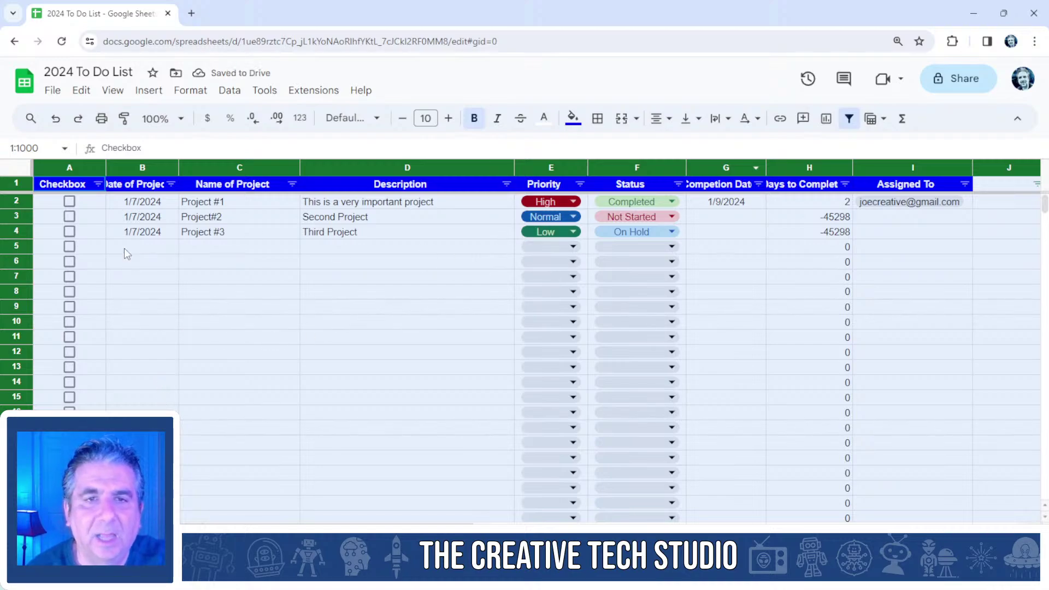
left_click_drag(179, 164, 201, 163)
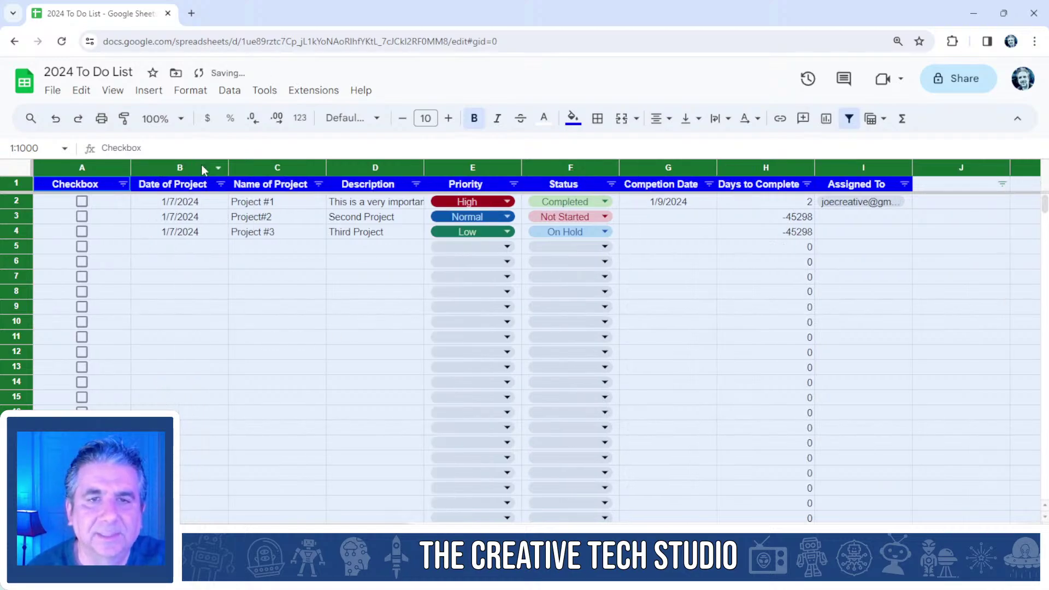
left_click(170, 258)
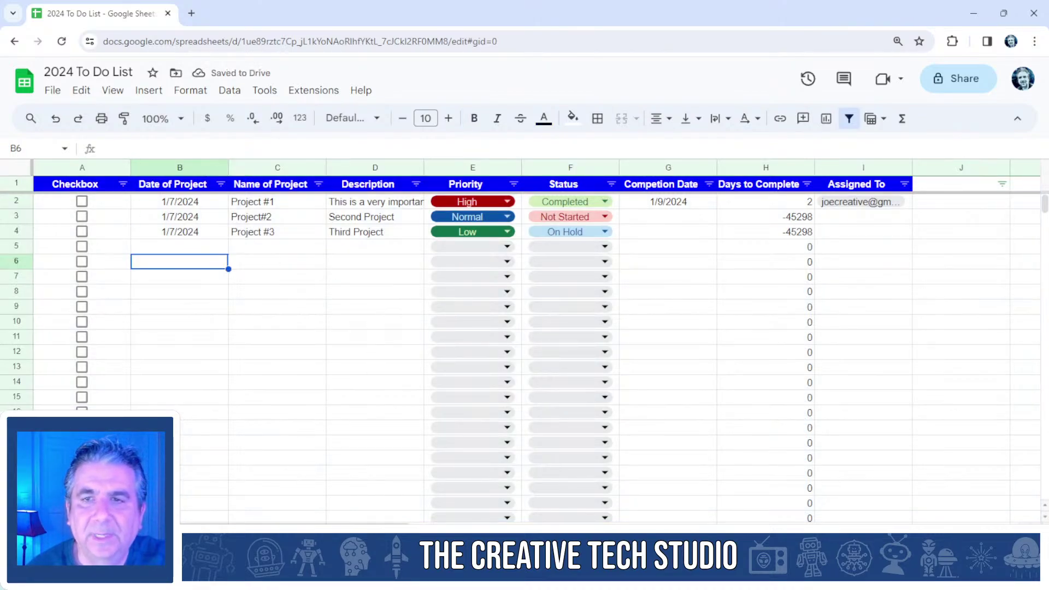
left_click(221, 185)
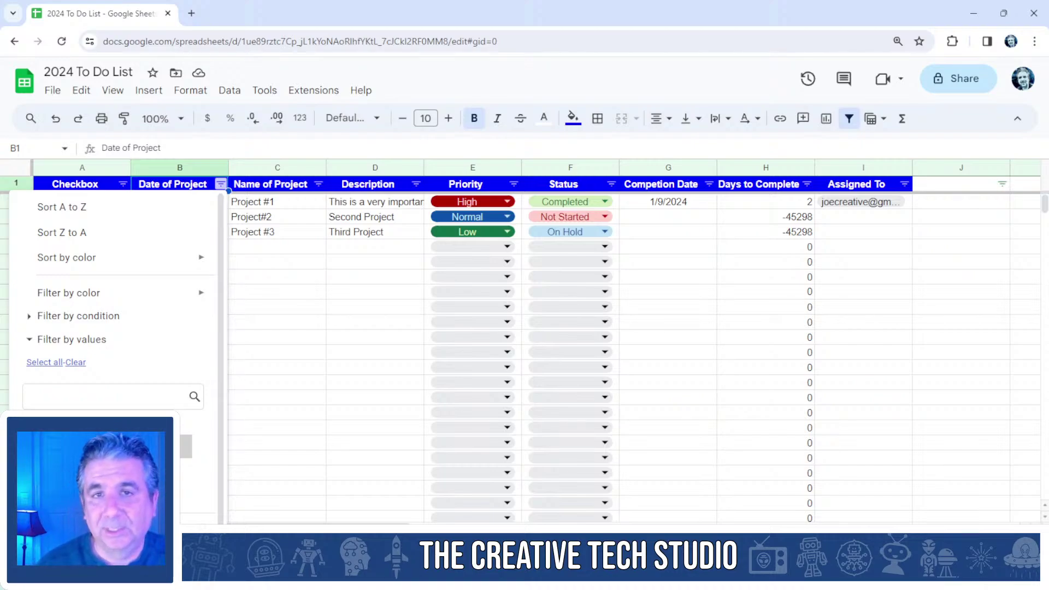
left_click(265, 343)
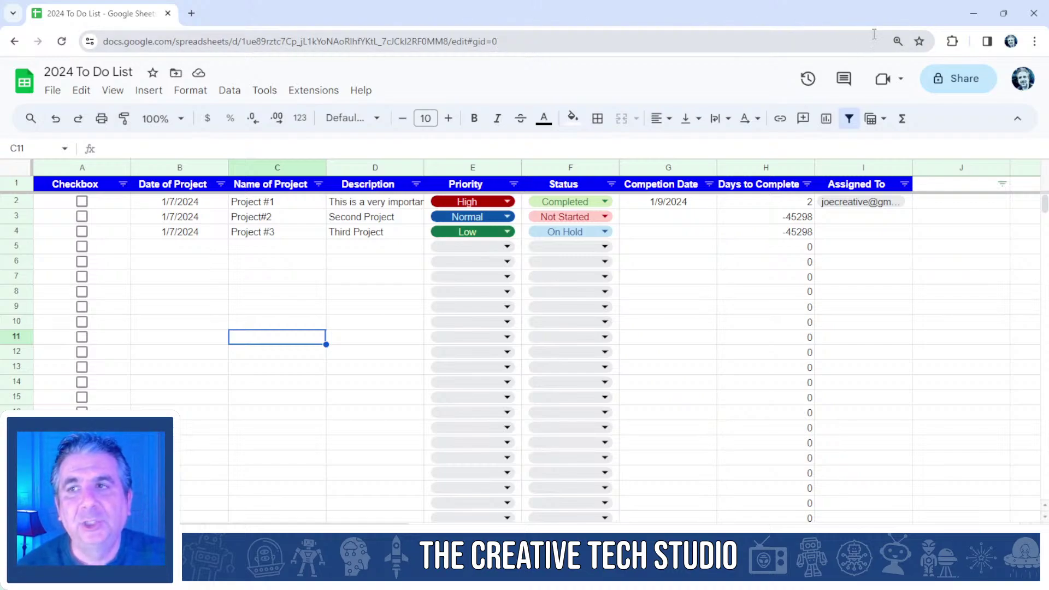
Bookmark the 2024 To Do List spreadsheet page in the browser.
left_click(919, 41)
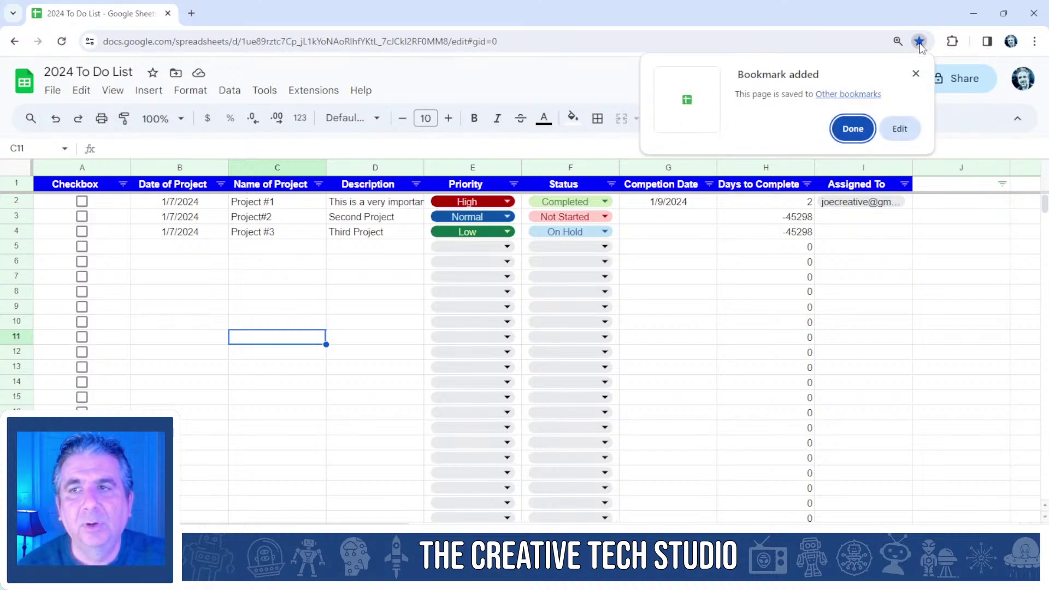